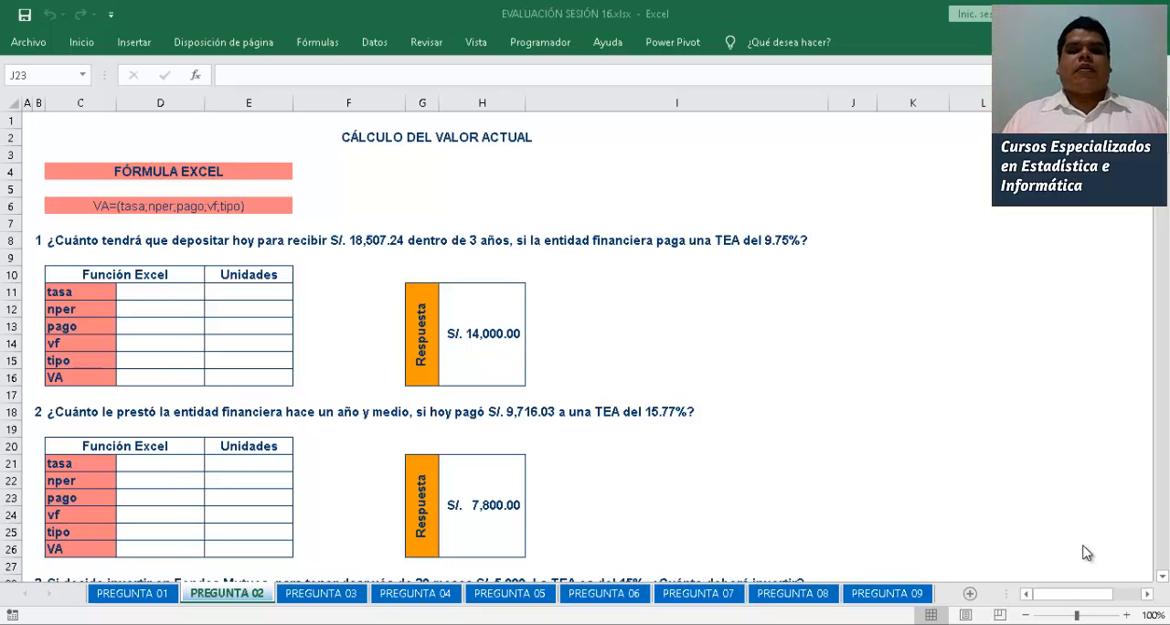
click(766, 176)
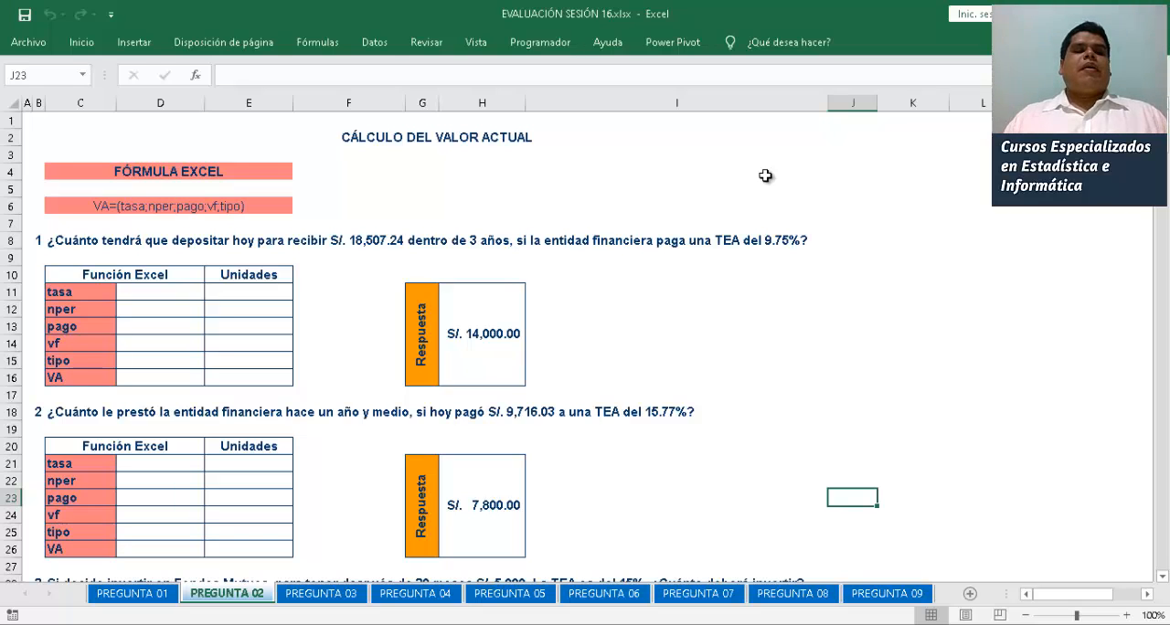
click(155, 151)
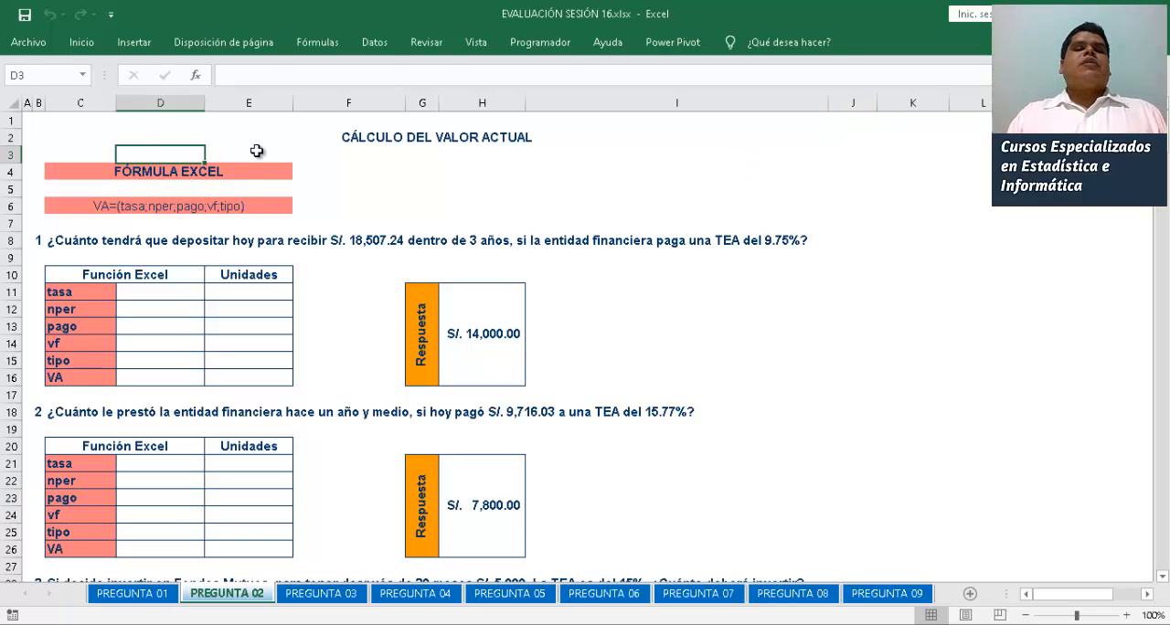
click(376, 139)
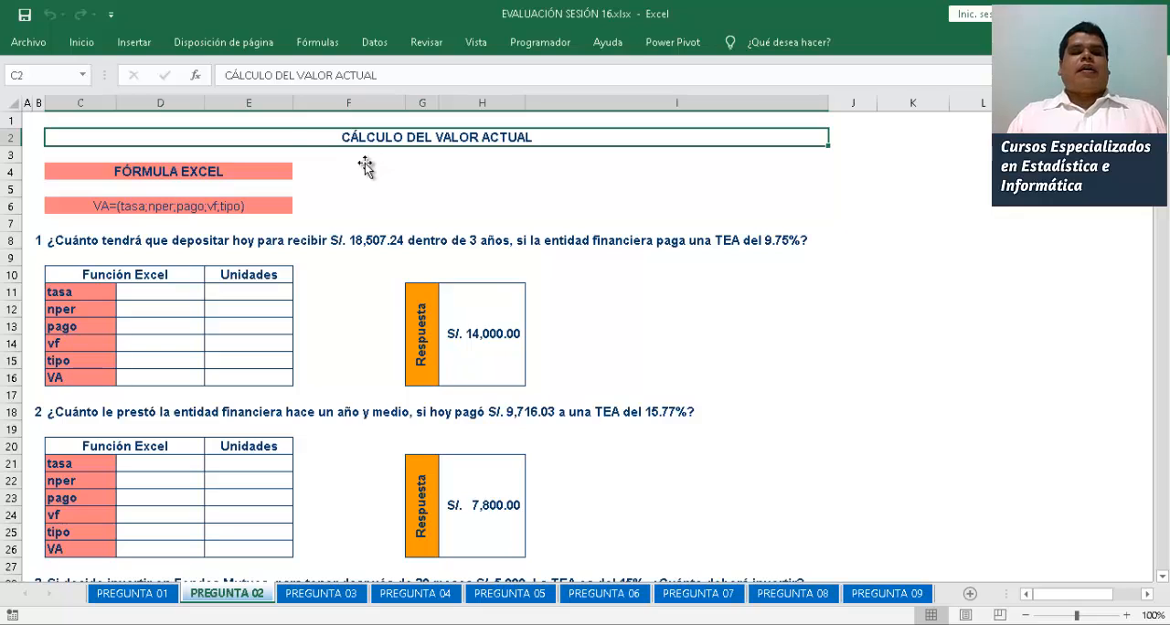
click(358, 157)
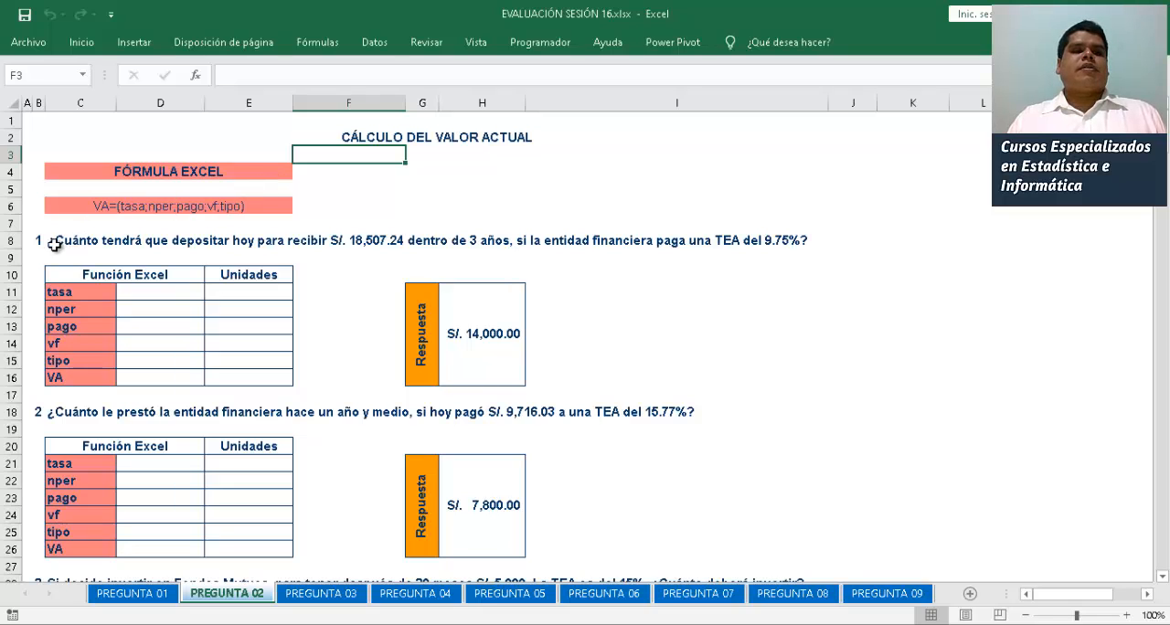
click(100, 205)
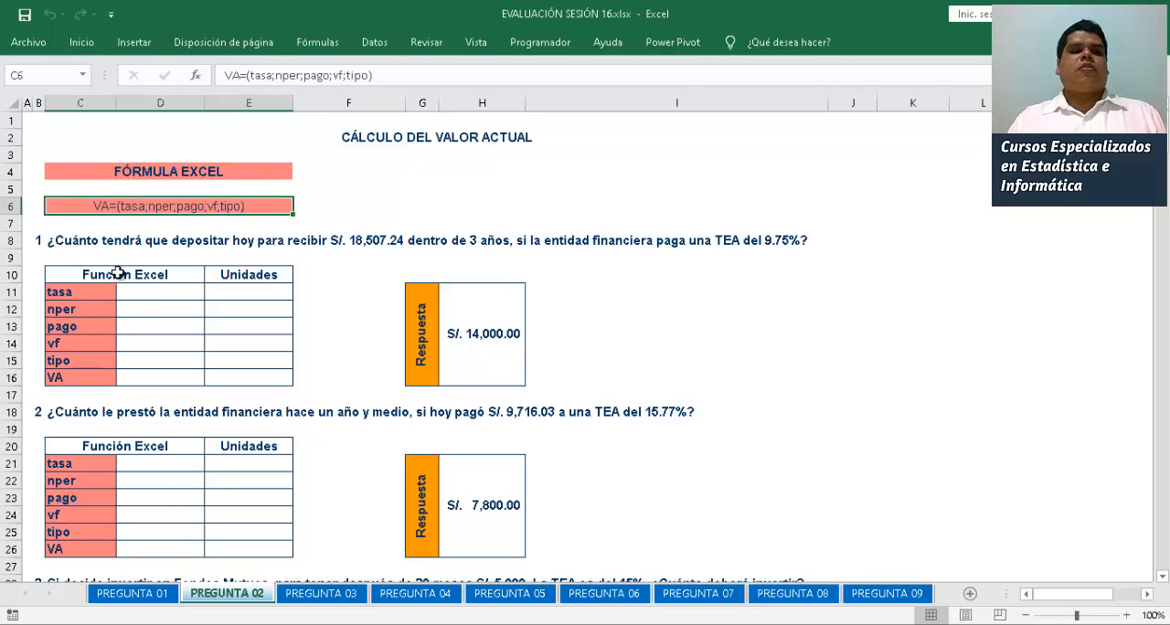
Select the first problem's tasa cell D11 and widen column H slightly so the answer amounts display in full
click(149, 291)
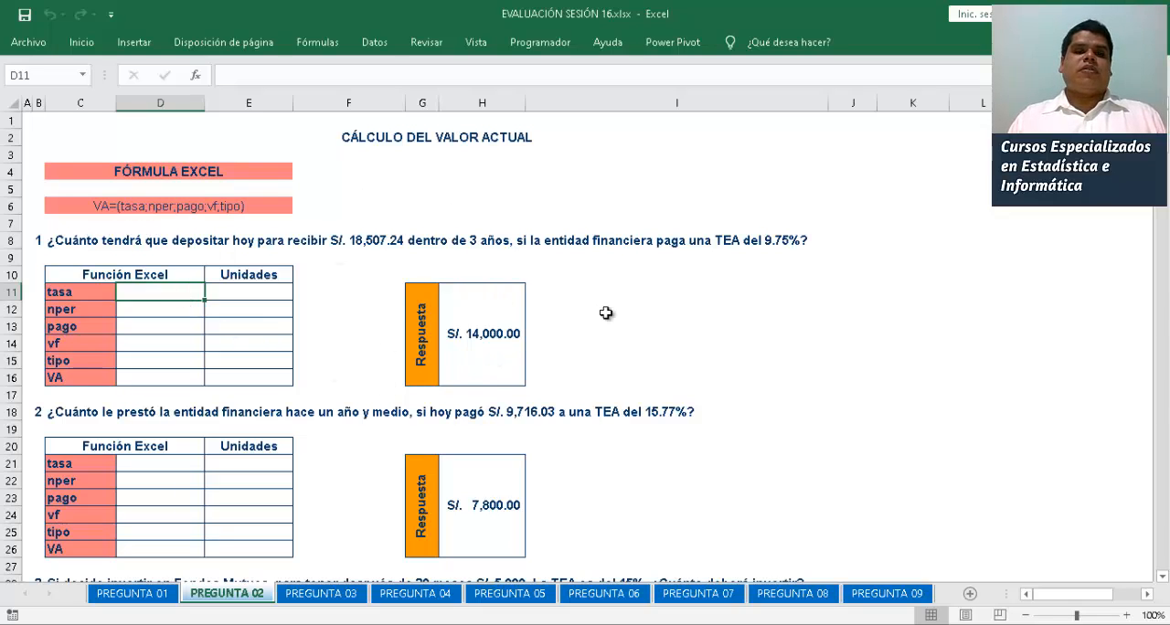
click(1125, 615)
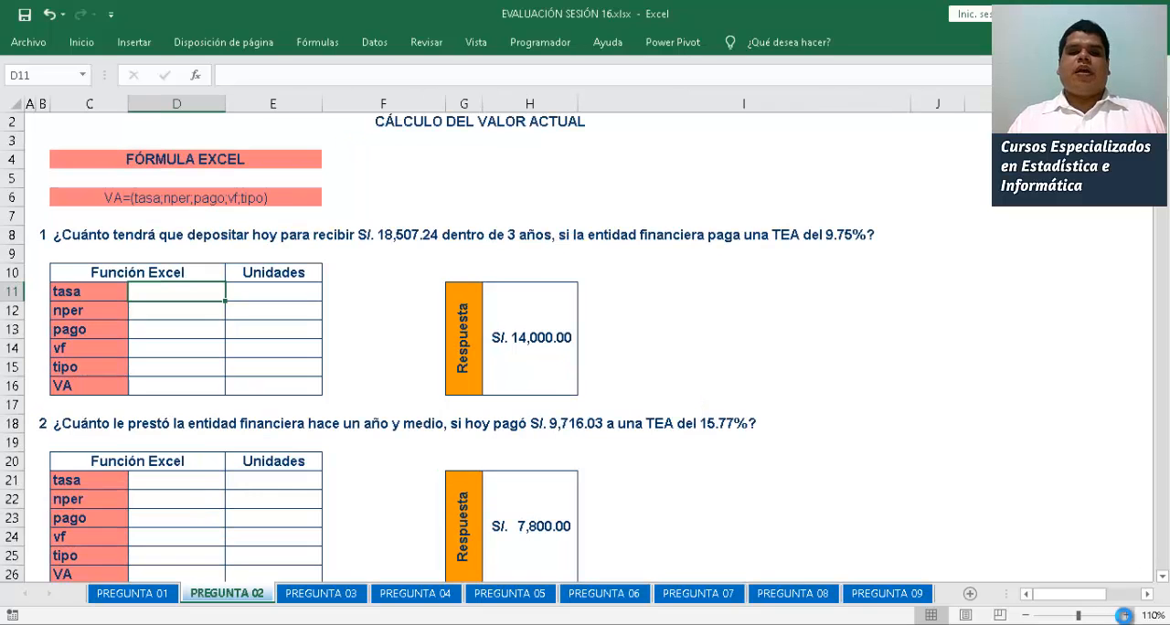
click(1125, 615)
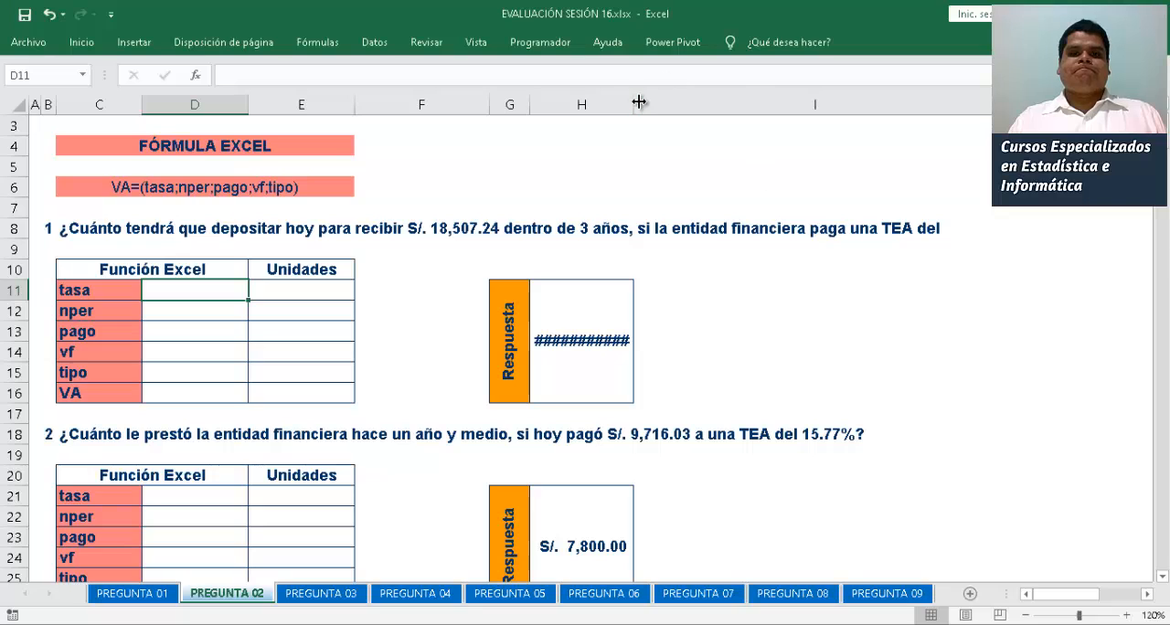
drag(639, 101, 651, 102)
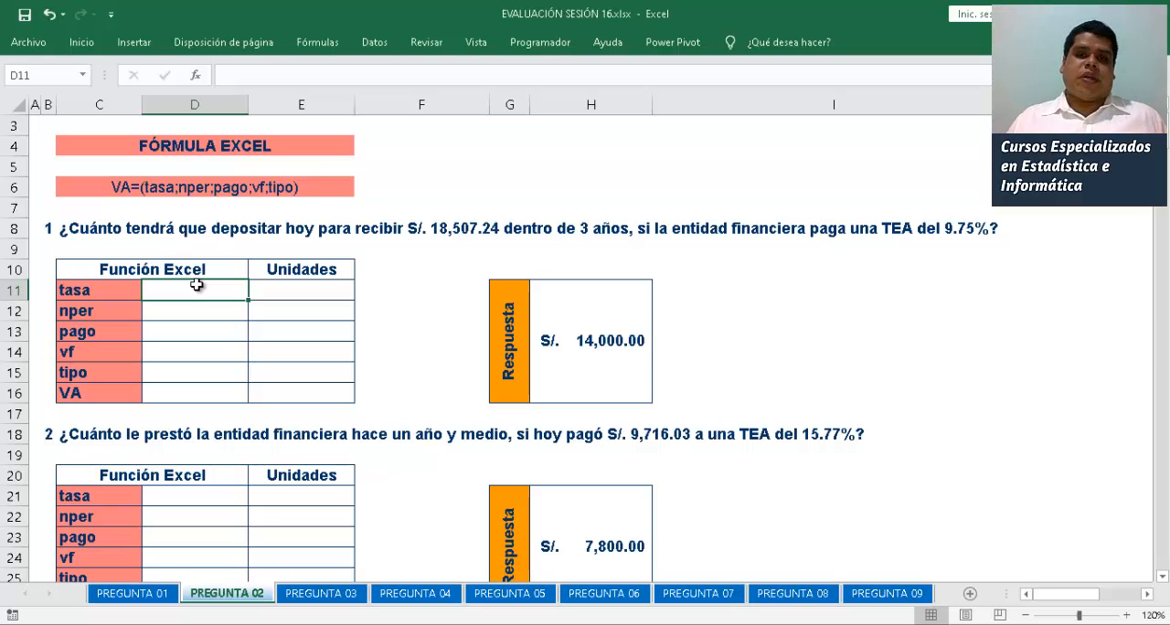
Enter 9.75% as the first problem's tasa in D11 and 18507.24 as its vf in D14
text(9.75)
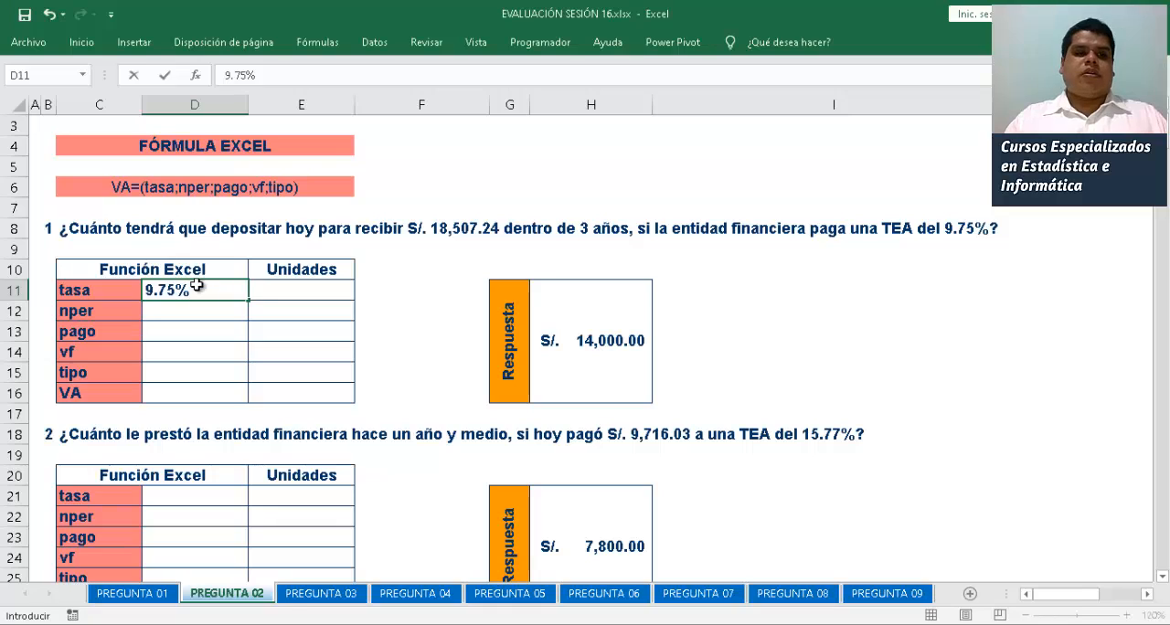
key(Return)
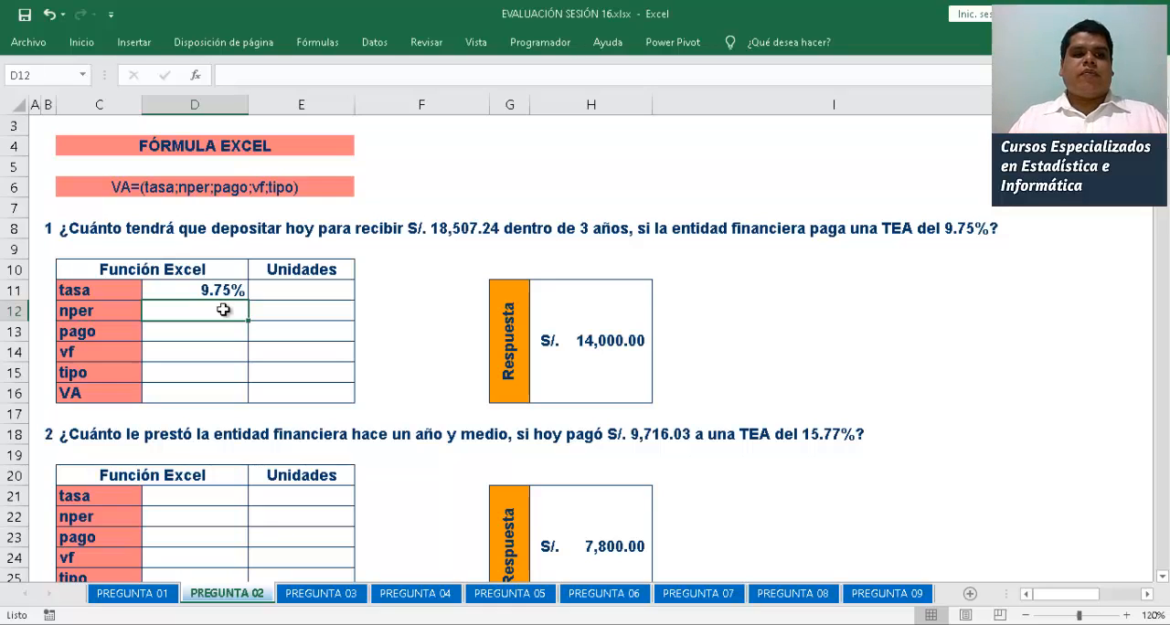
key(Return)
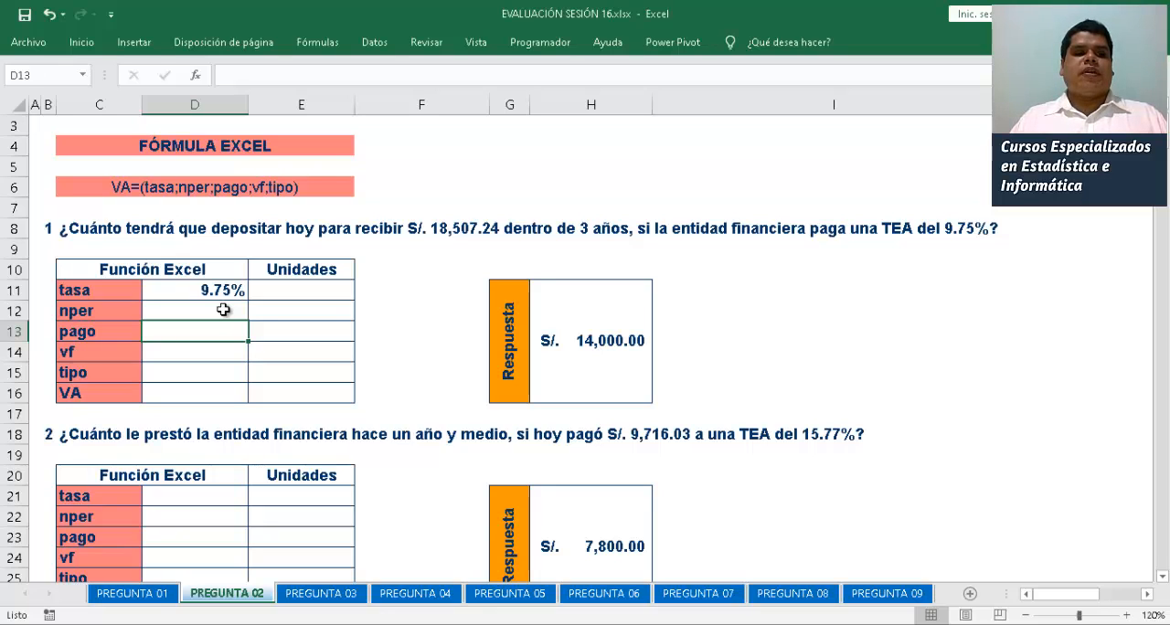
key(Return)
text(18)
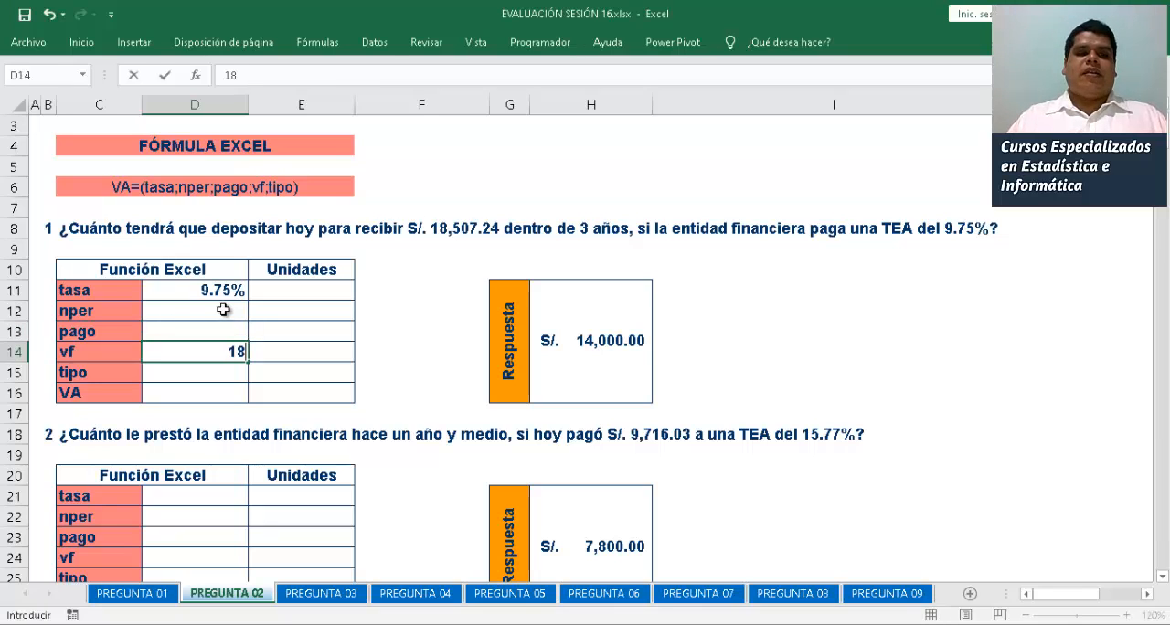
text(,507)
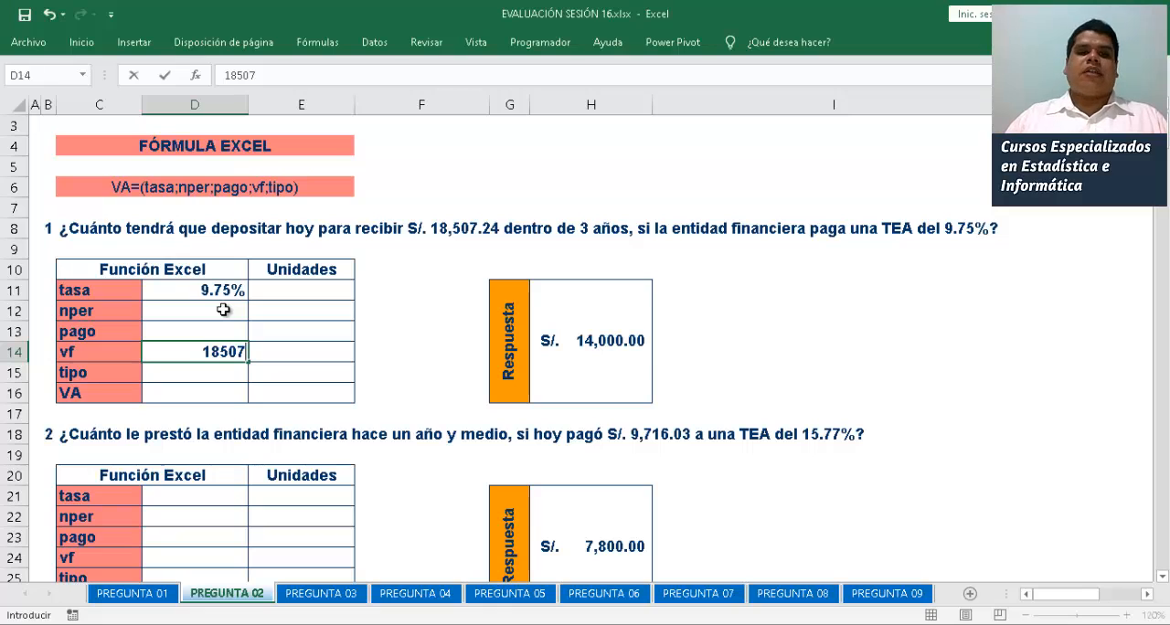
text(.24)
key(Return)
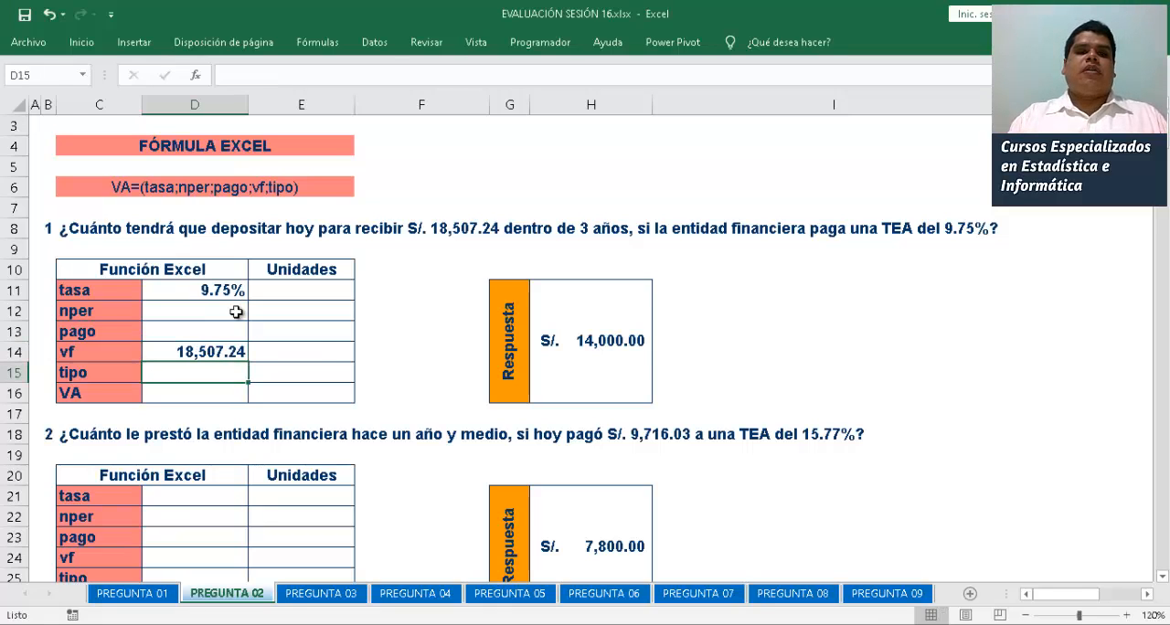
Apply the Moneda number format to the first problem's vf amount in D14
click(201, 352)
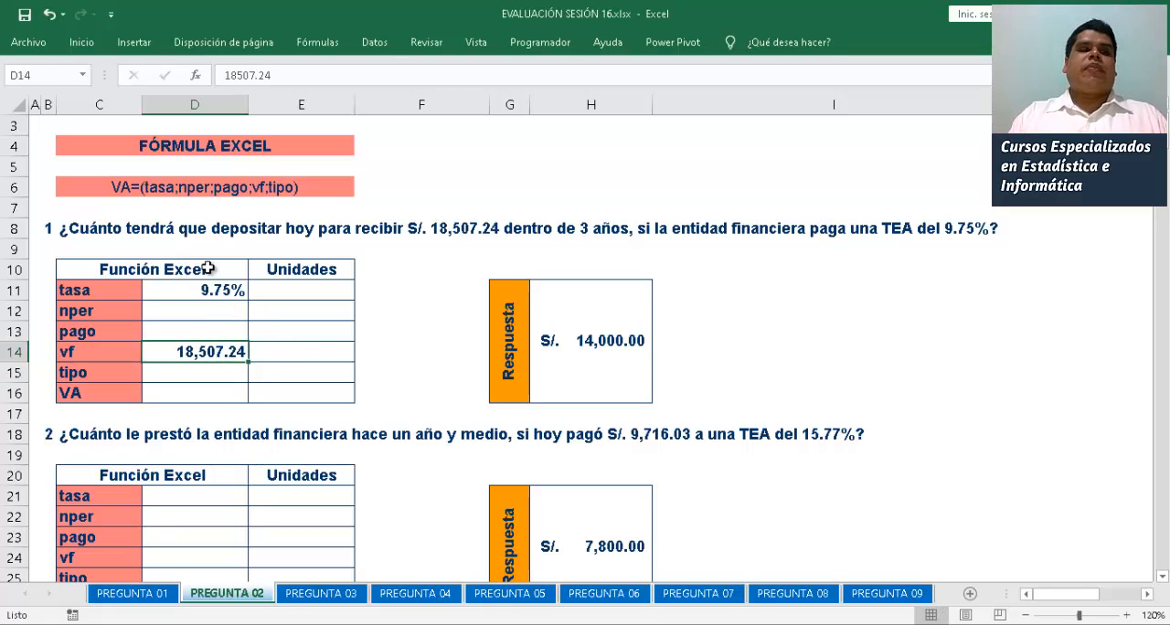
click(81, 42)
click(622, 74)
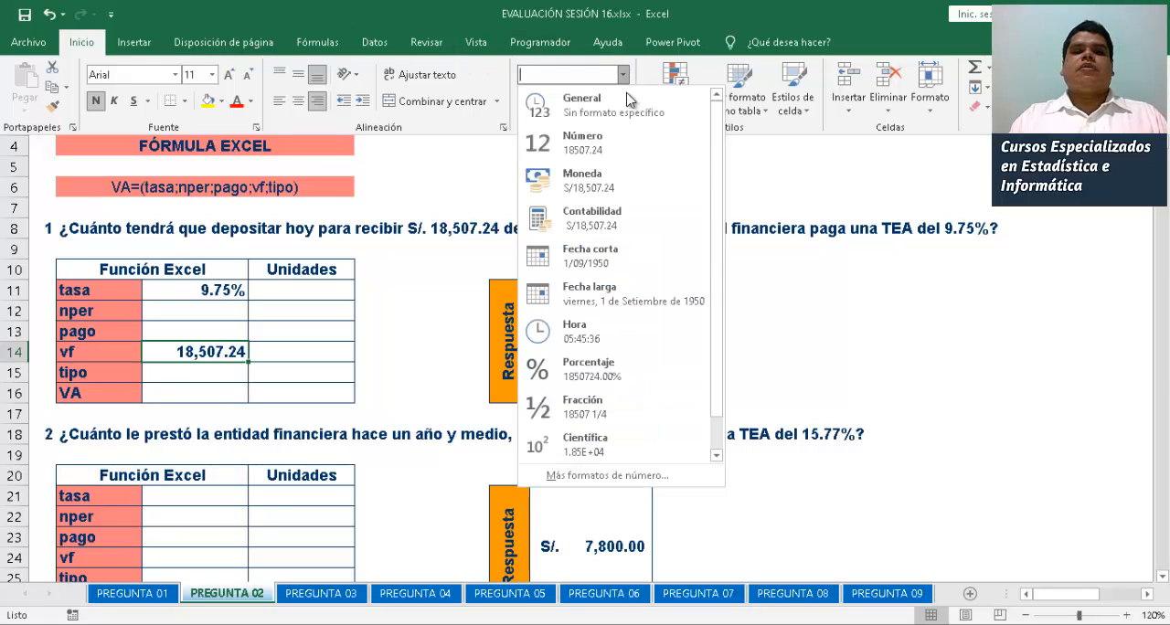
click(612, 189)
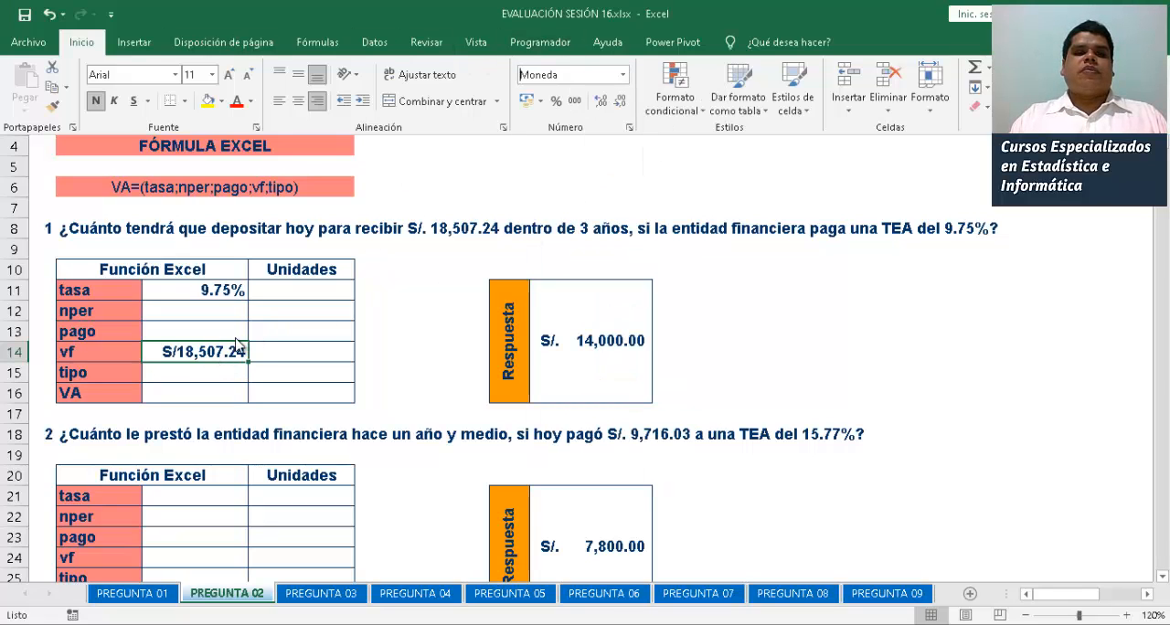
click(201, 372)
click(193, 373)
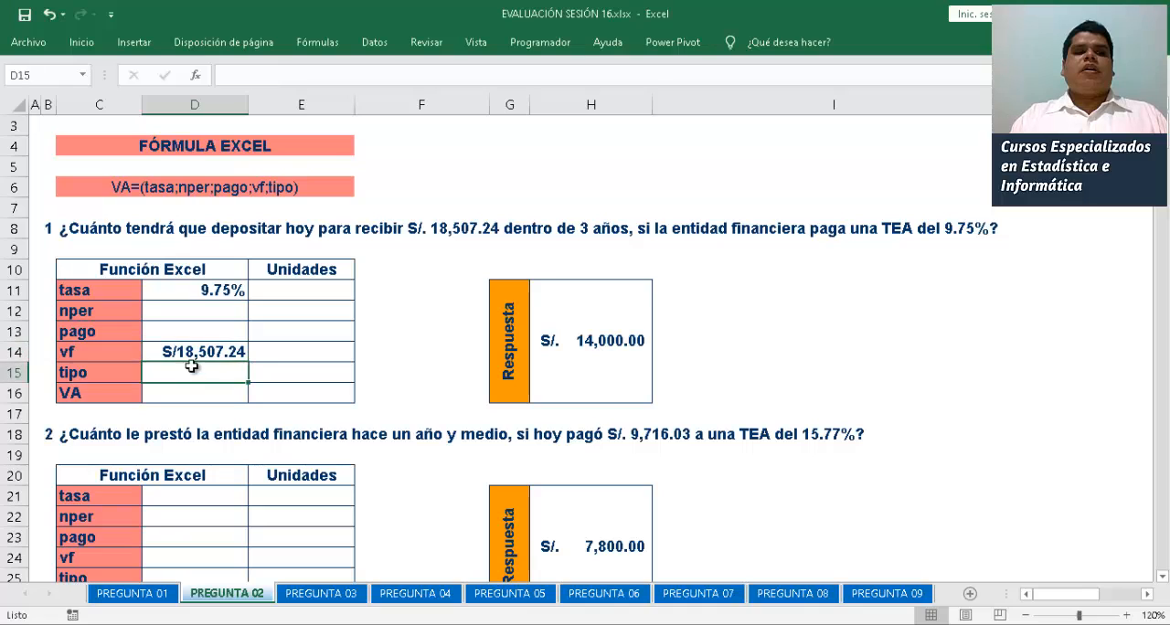
Enter 3 as the first problem's nper value in D12
click(188, 317)
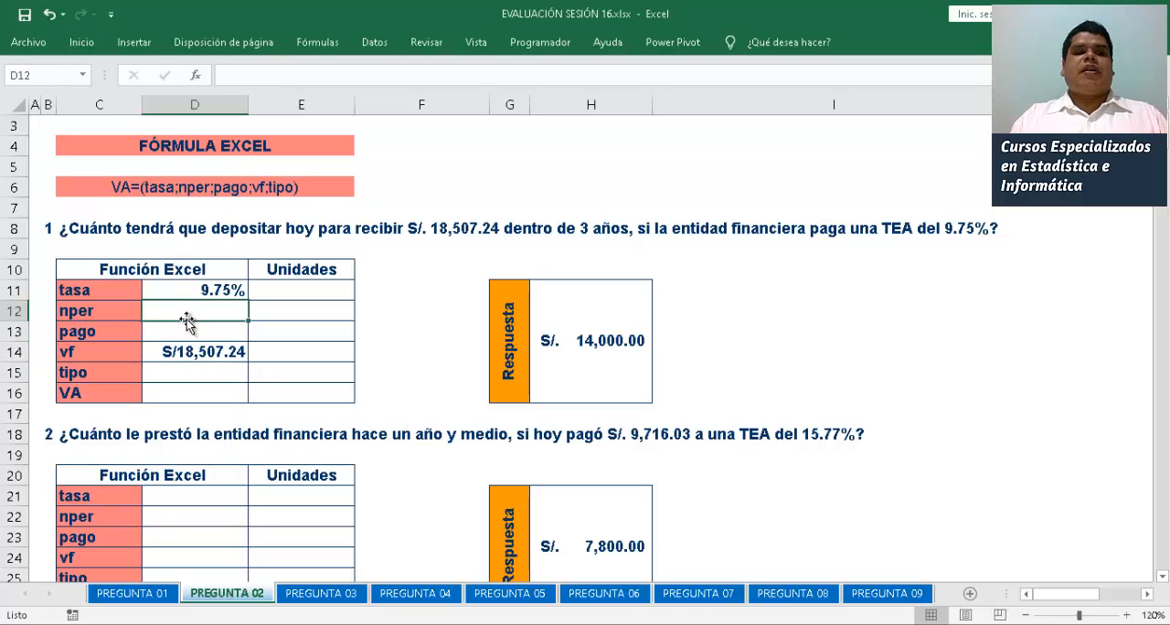
text(3)
key(Return)
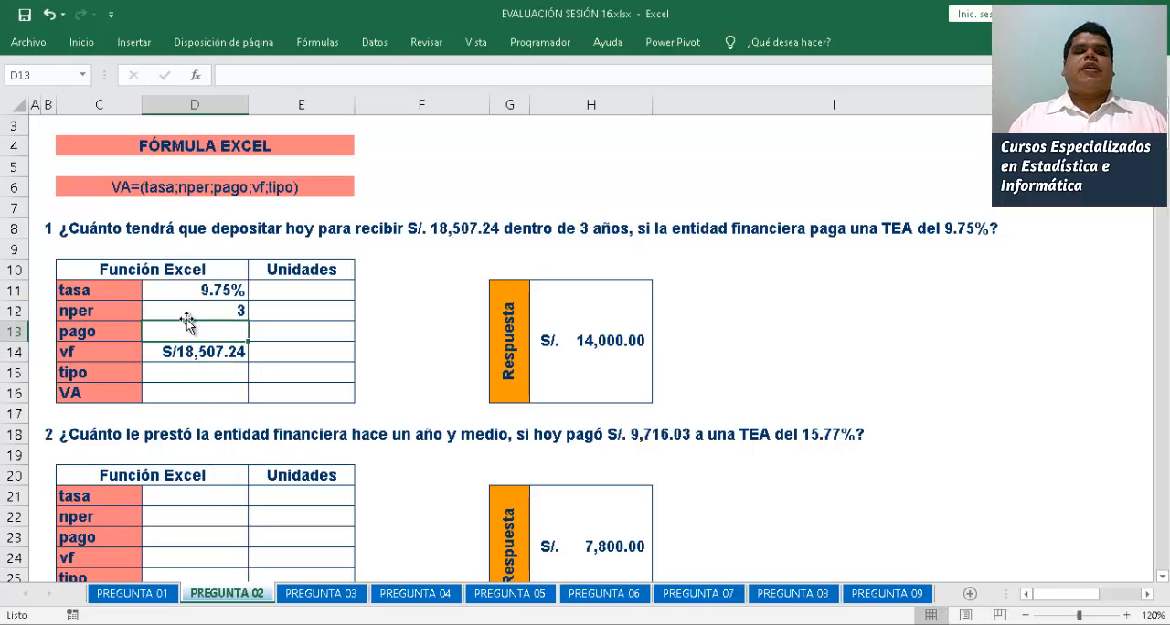
Calculate the first problem's present value in D16 with the formula =VA(D11;D12;0;D14)
click(192, 388)
text(=)
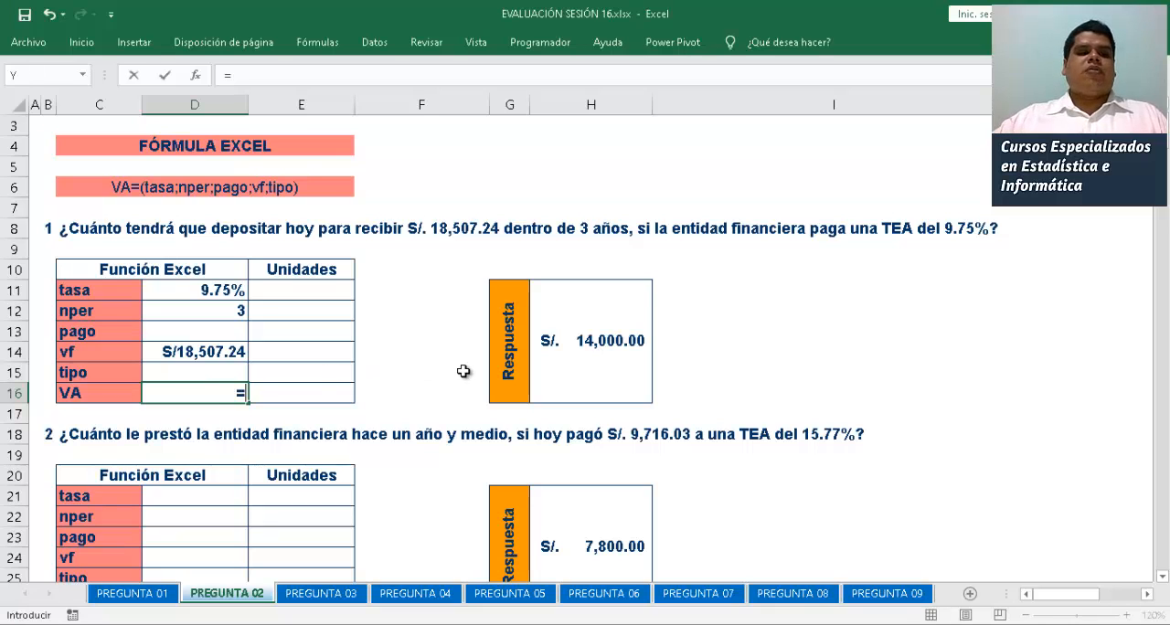
text(va)
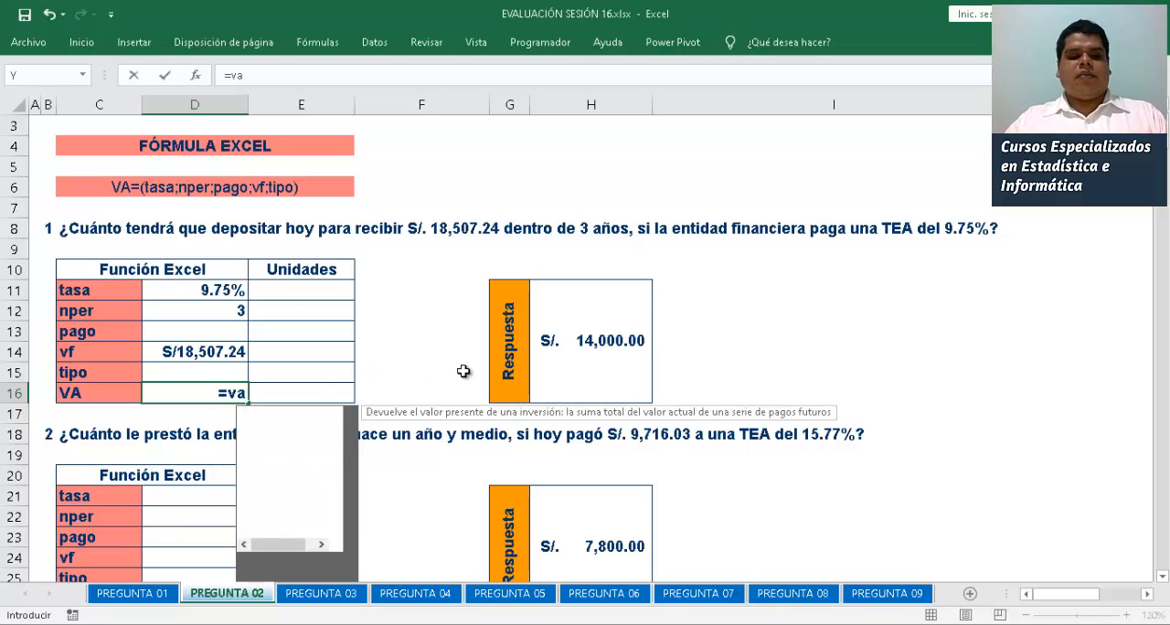
key(BackSpace)
key(BackSpace)
key(Caps_Lock)
text(VA()
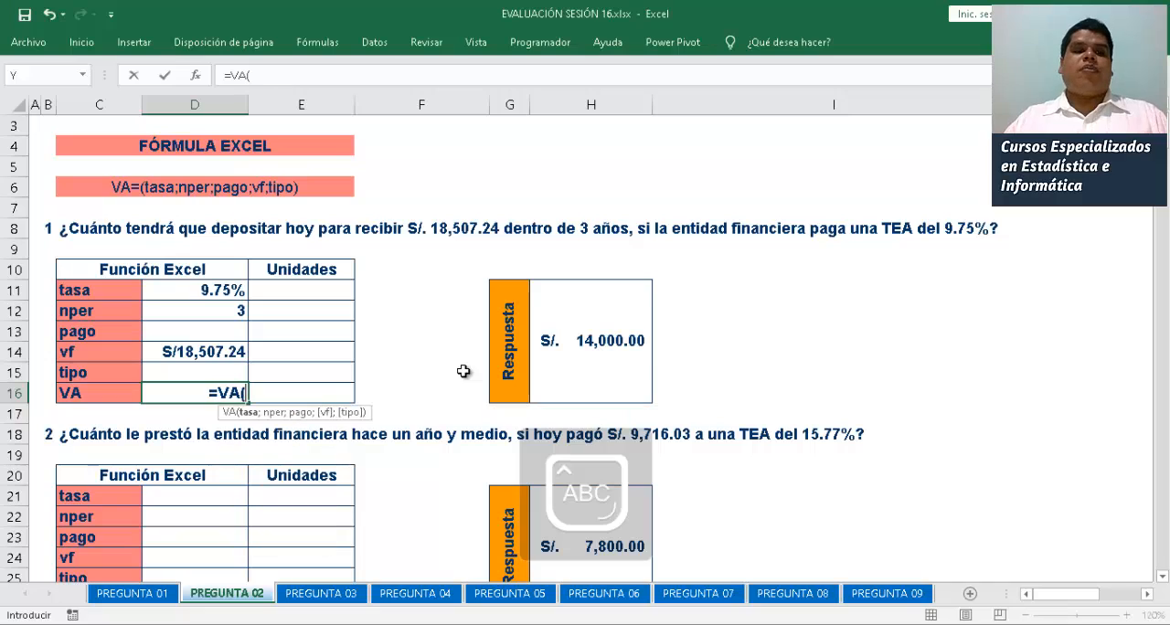
click(217, 292)
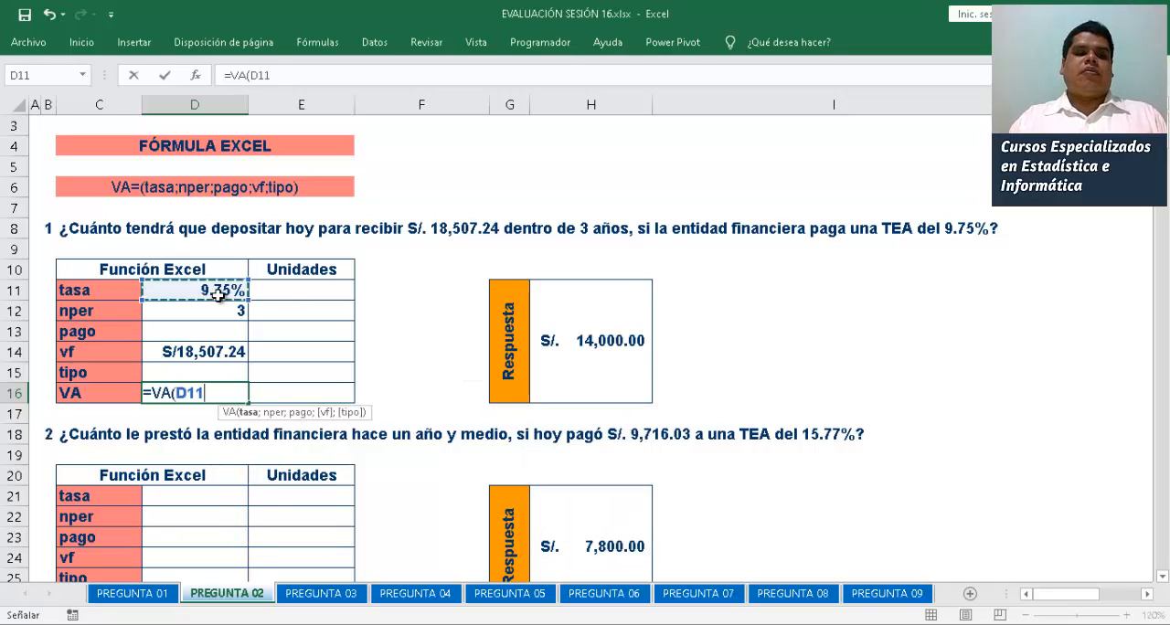
text(;)
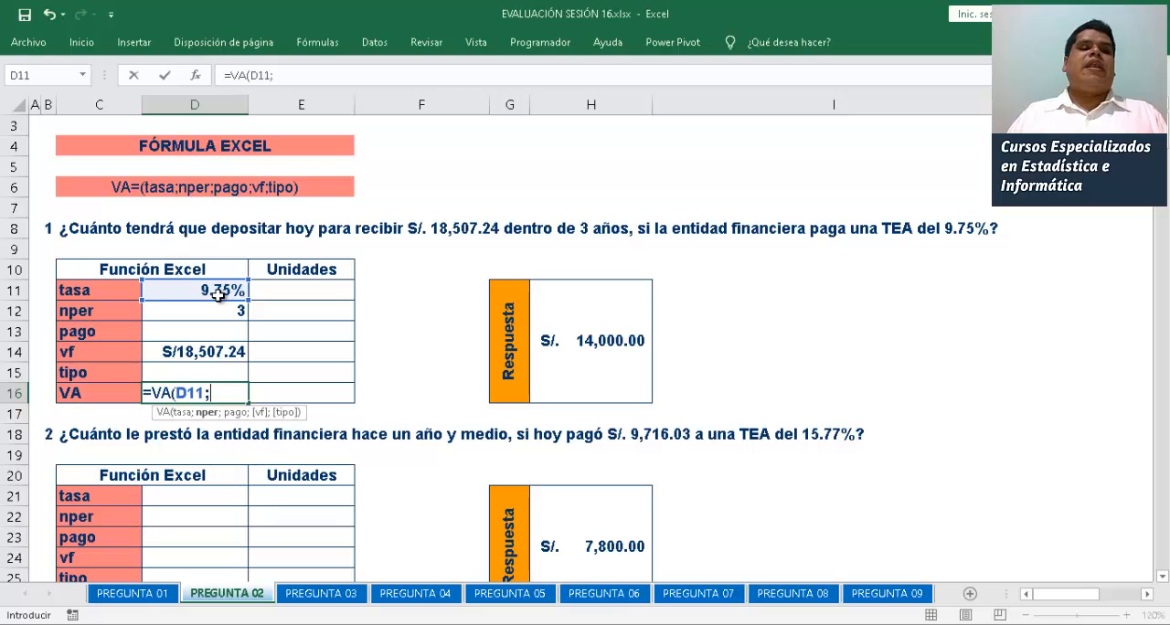
click(218, 312)
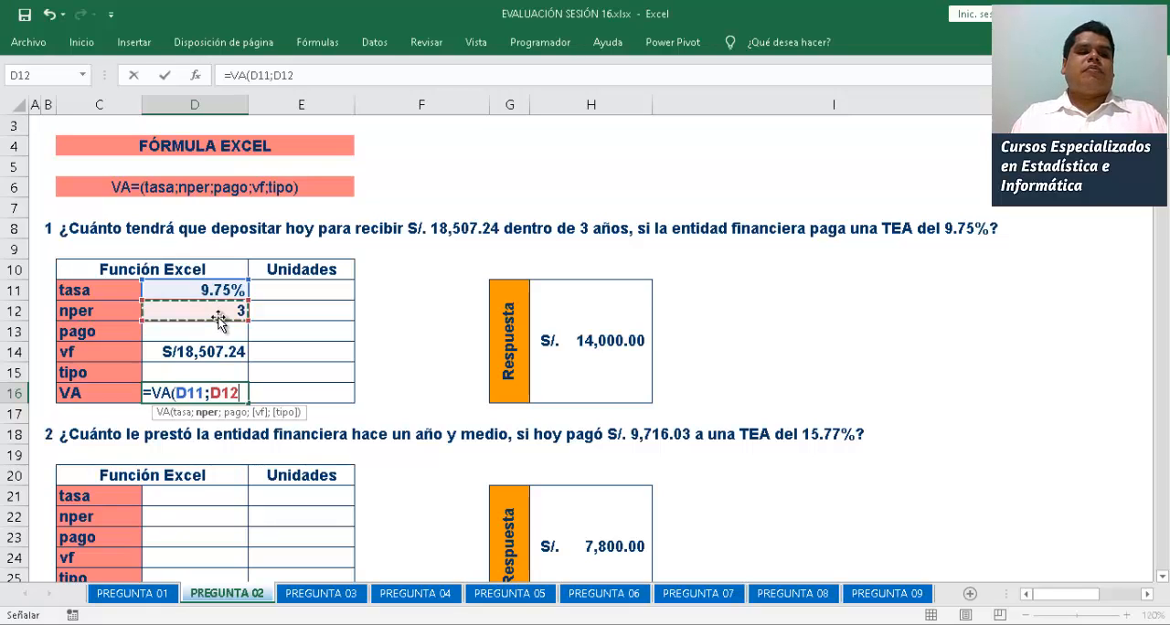
text(;)
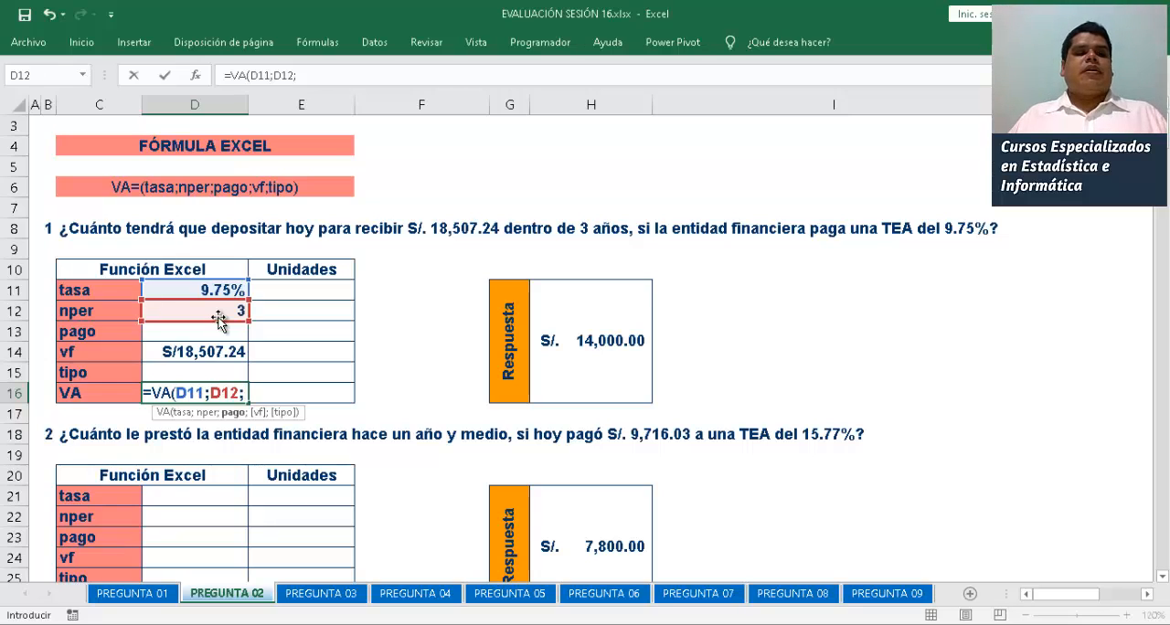
text(0)
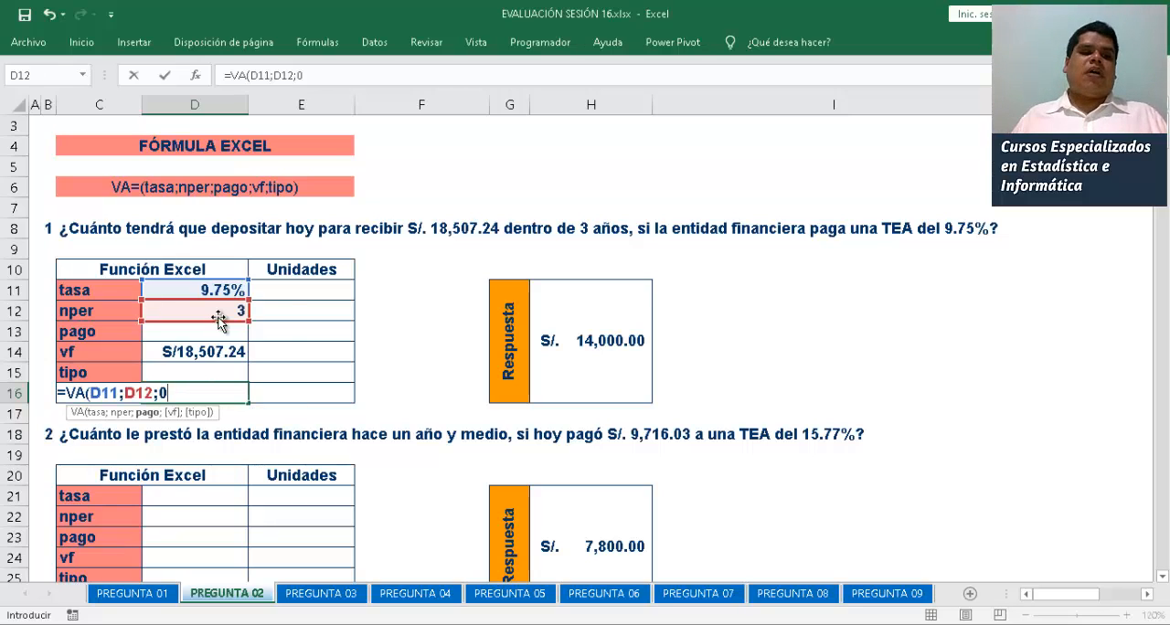
text(;)
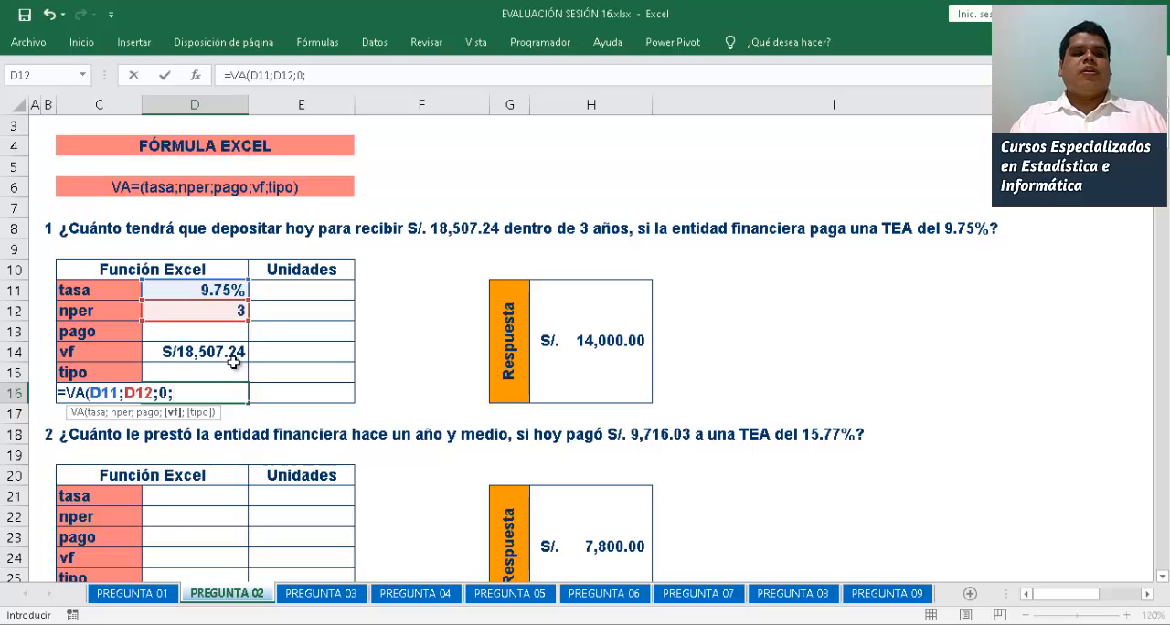
click(211, 356)
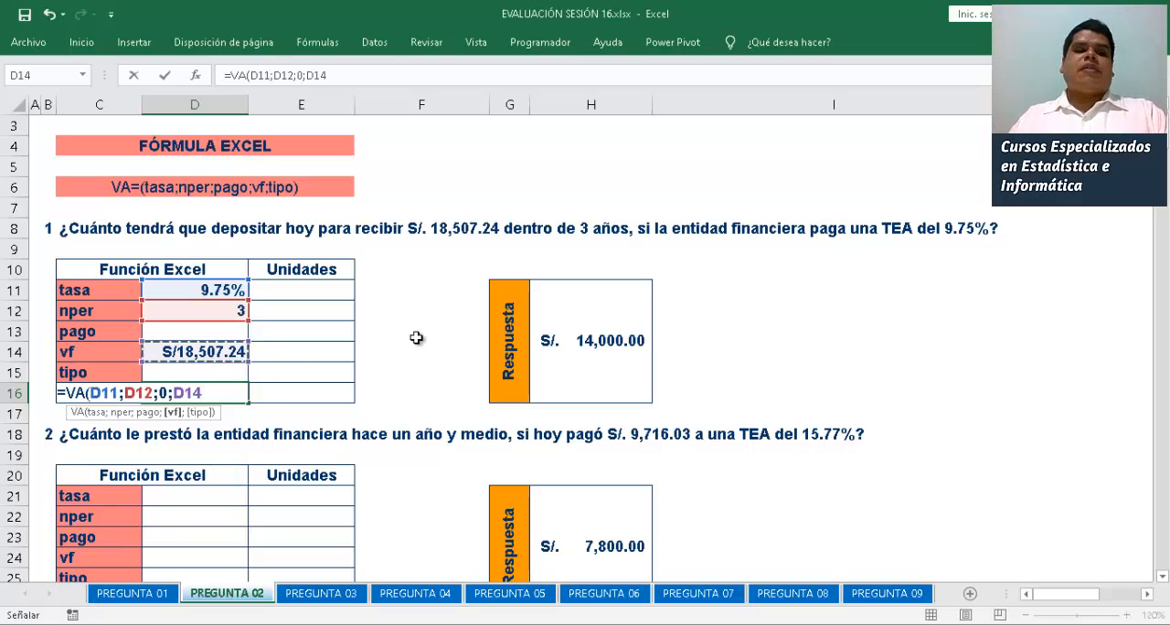
text(;)
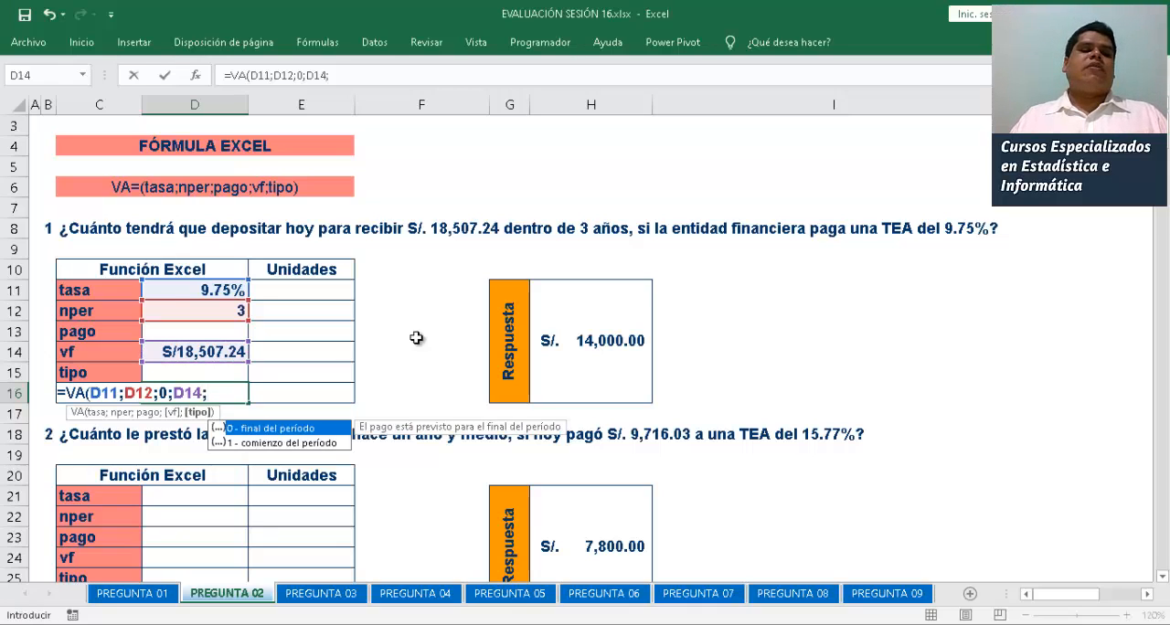
key(BackSpace)
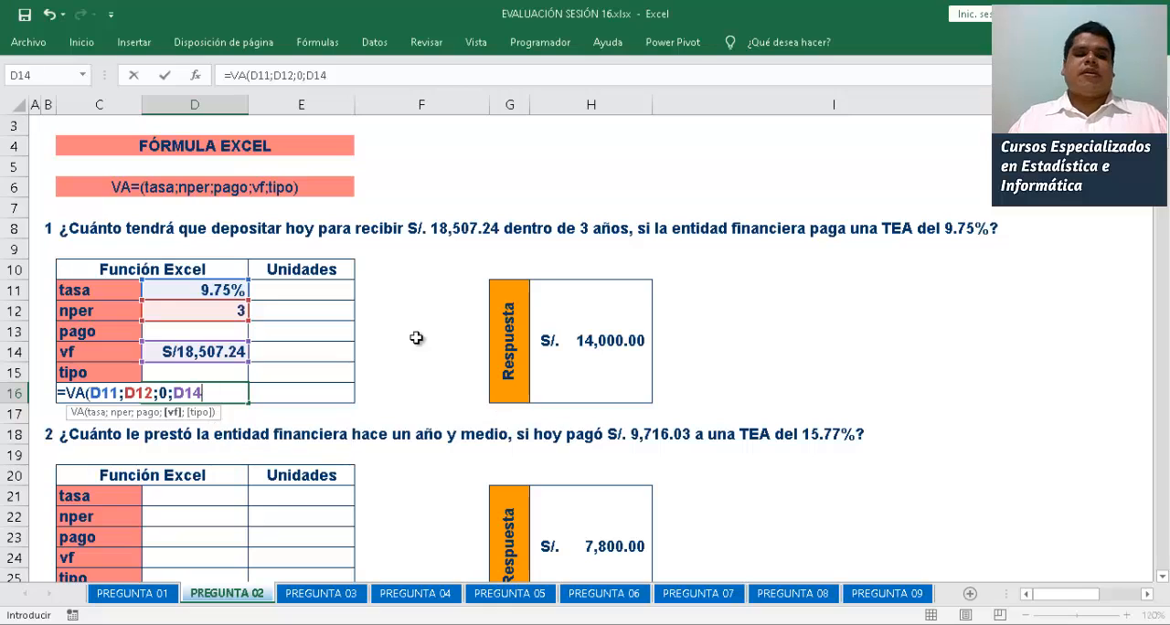
text())
key(Return)
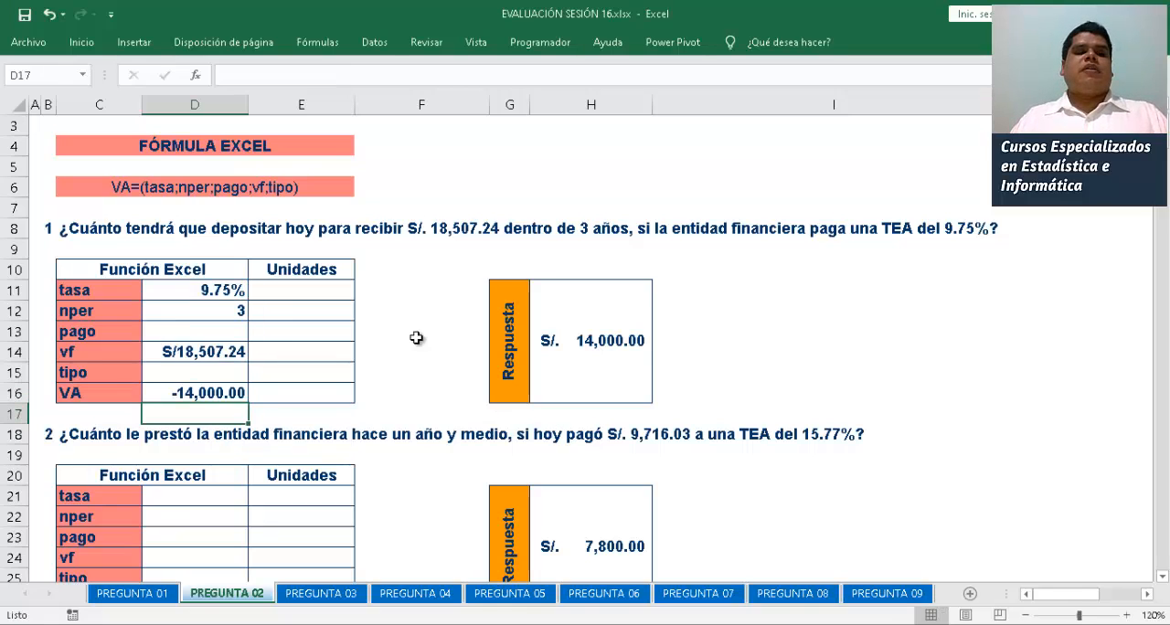
click(192, 391)
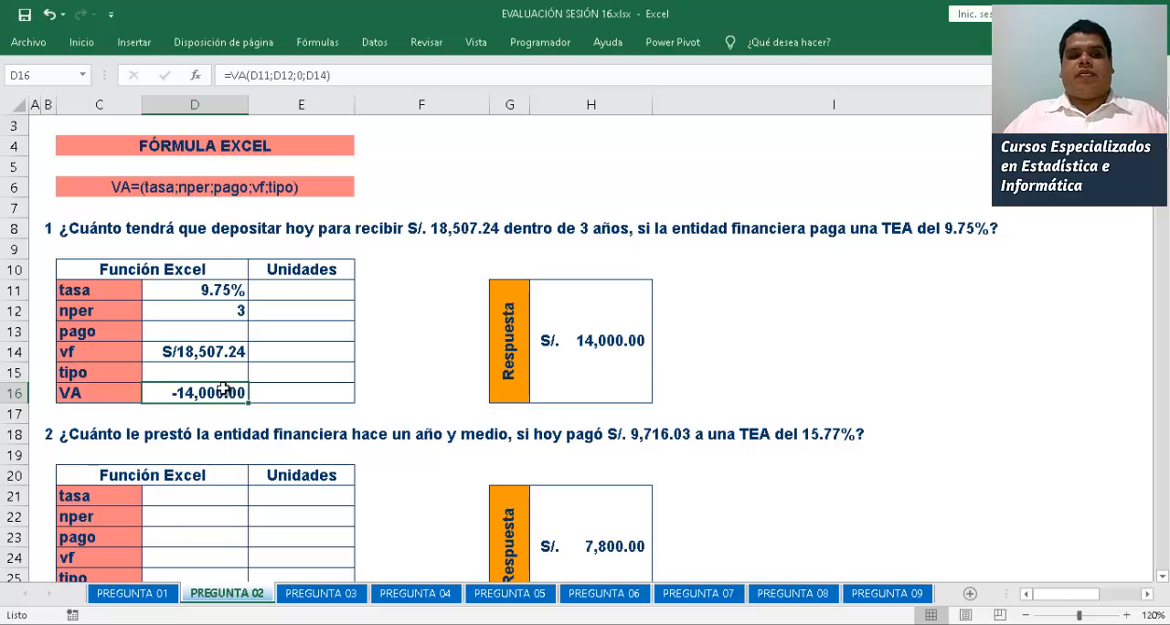
Wrap the first problem's present-value formula in D16 in ABS, as =ABS(VA(D11;D12;0;D14))
double_click(224, 390)
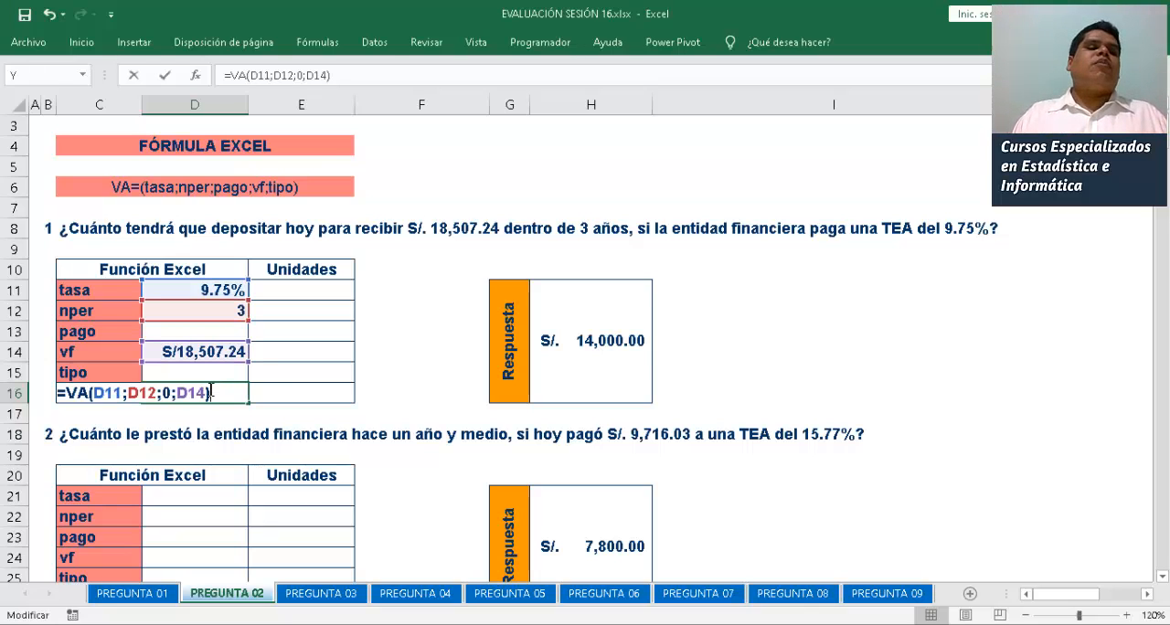
text(ABS)
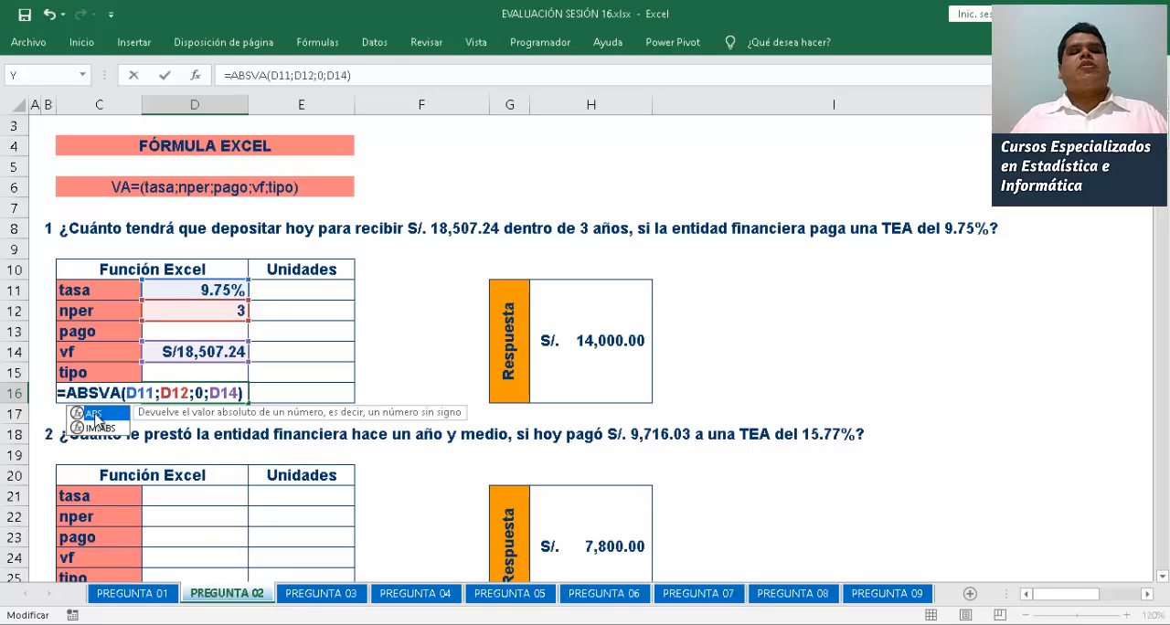
double_click(94, 414)
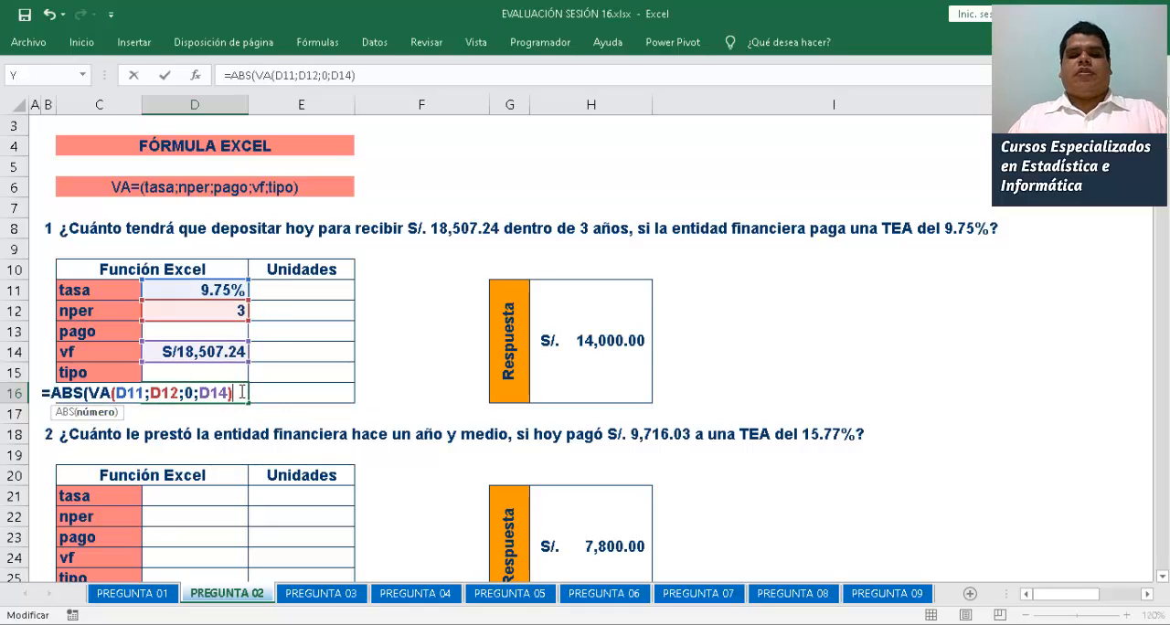
text())
key(Return)
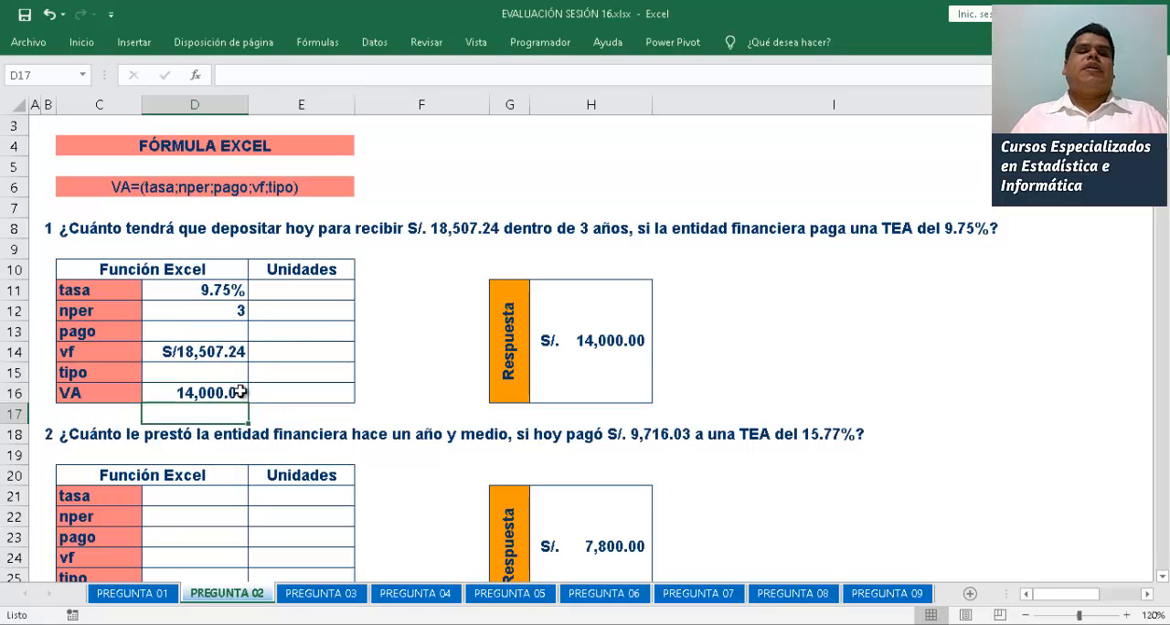
Remove the ABS wrapper from the D16 formula, restoring it to =VA(D11;D12;0;D14)
double_click(190, 393)
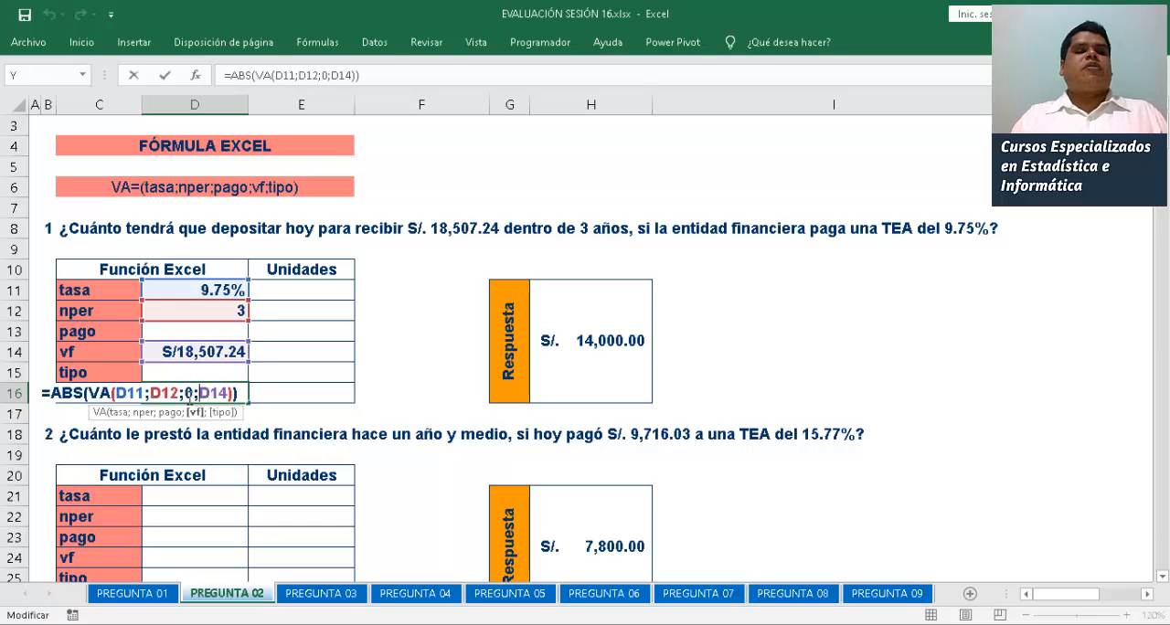
click(92, 393)
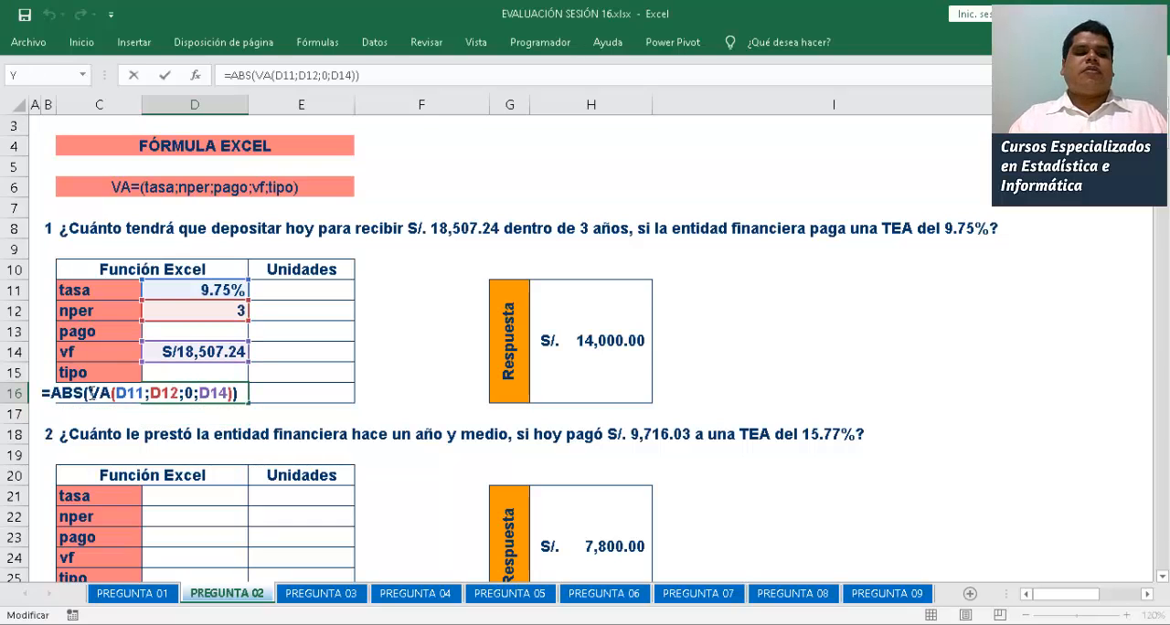
key(BackSpace)
key(BackSpace)
key(BackSpace)
key(BackSpace)
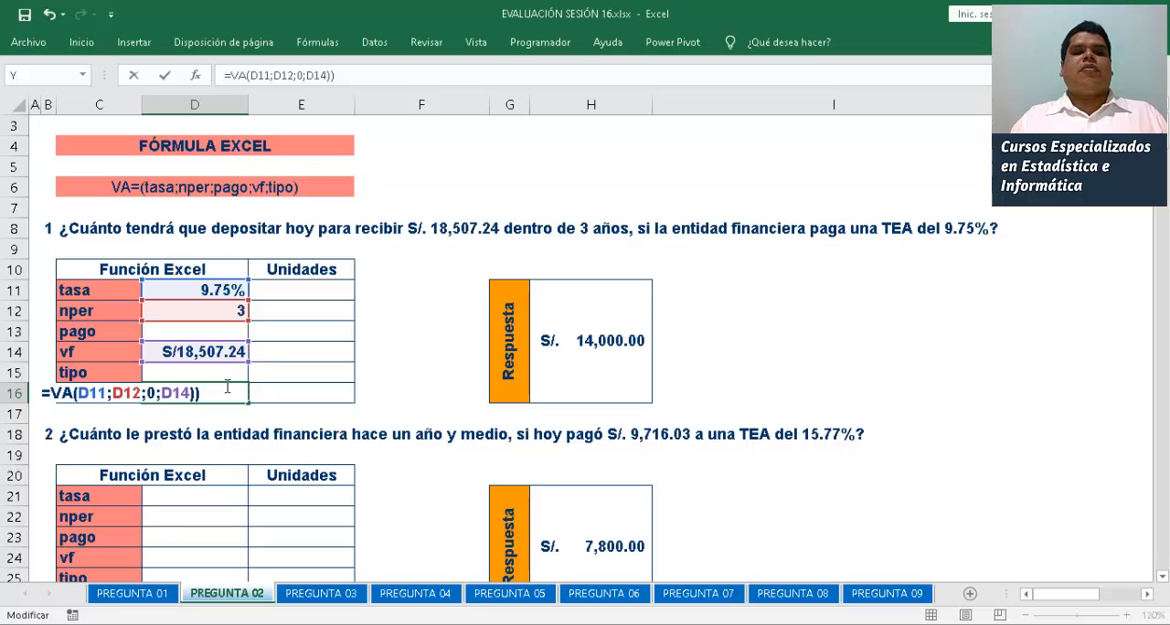
key(BackSpace)
key(Return)
Enter 15.77% as the second problem's tasa in D21
key(Down)
key(Down)
key(Down)
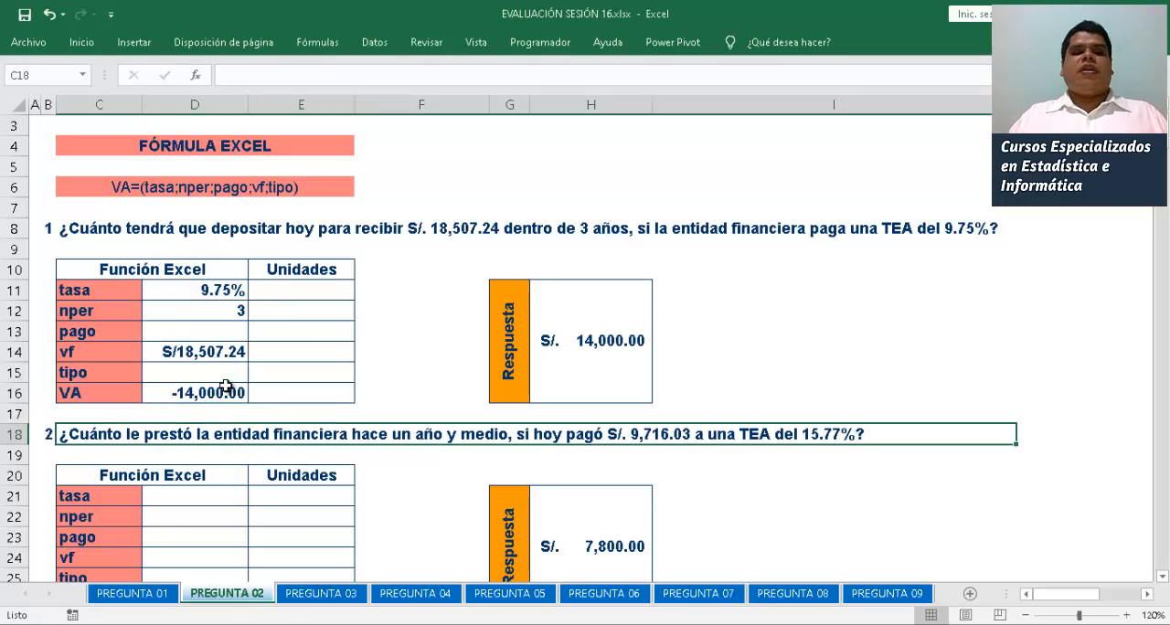
key(Right)
key(Down)
key(Down)
key(Down)
key(Down)
key(Down)
key(Down)
key(Down)
key(Down)
key(Down)
key(Down)
key(Down)
key(Down)
key(Down)
key(Down)
key(Down)
key(Down)
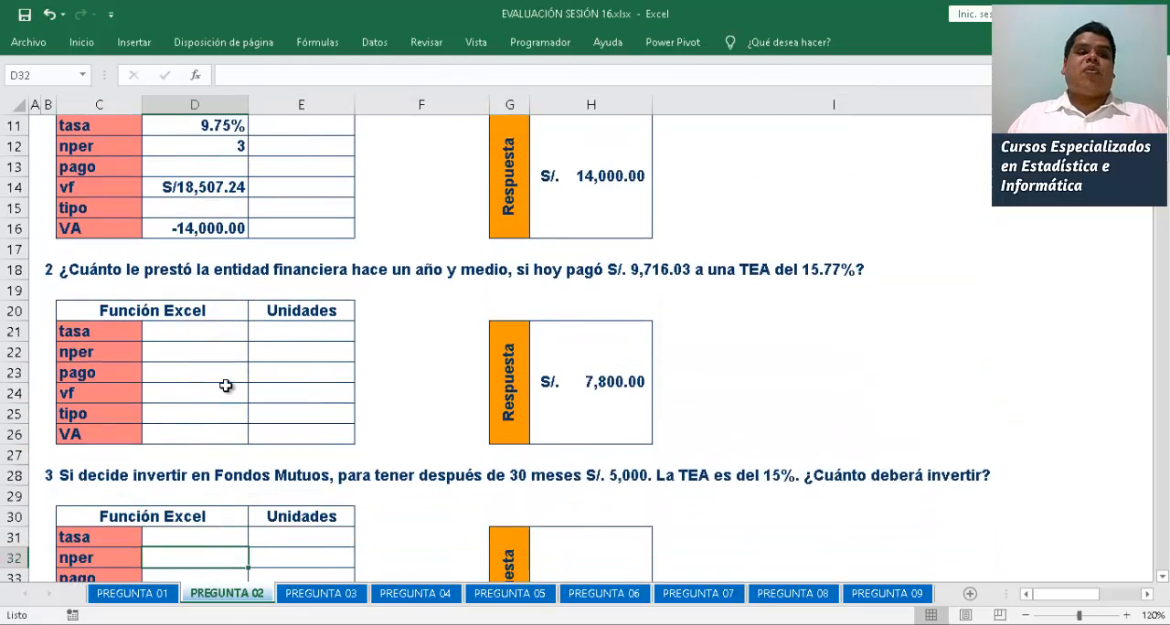
key(Down)
key(Down)
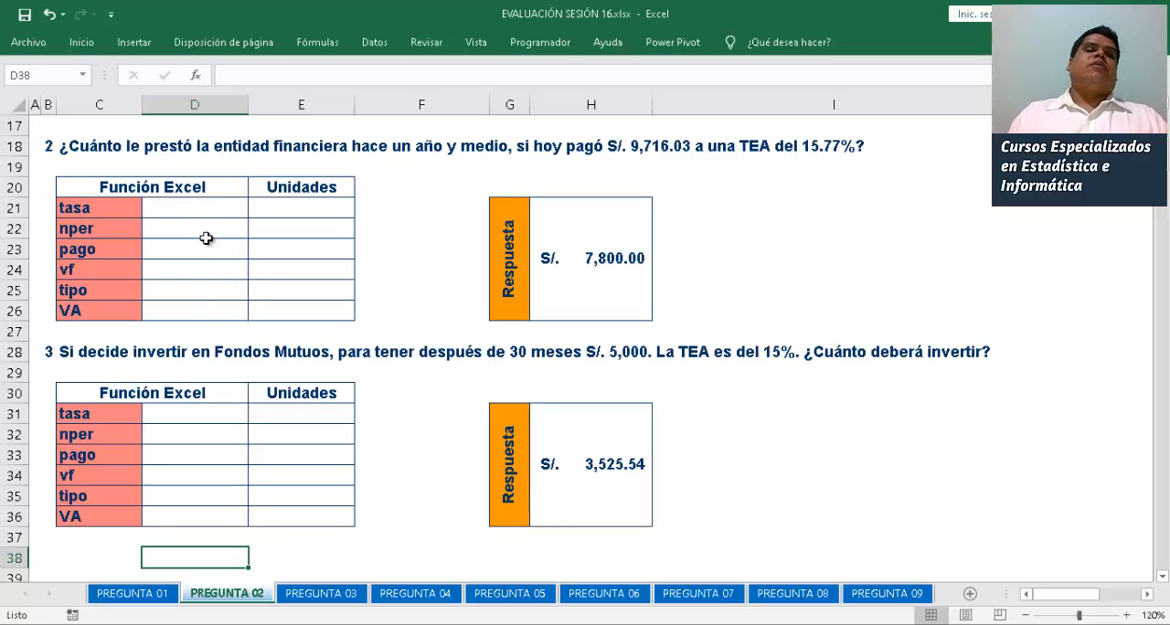
click(185, 203)
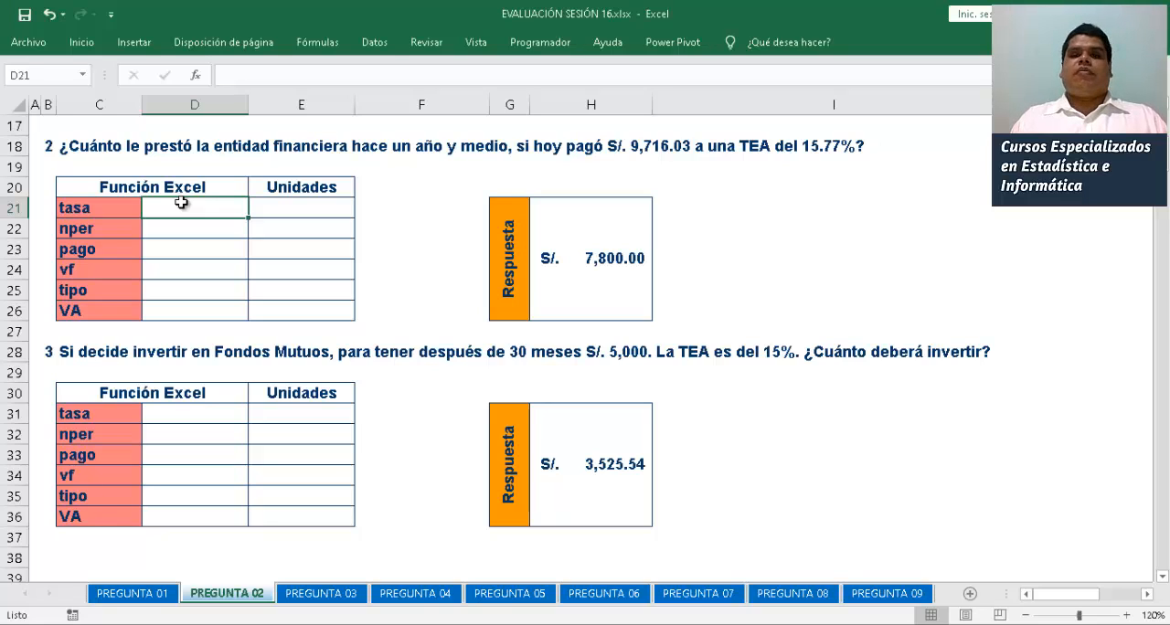
text(1.5)
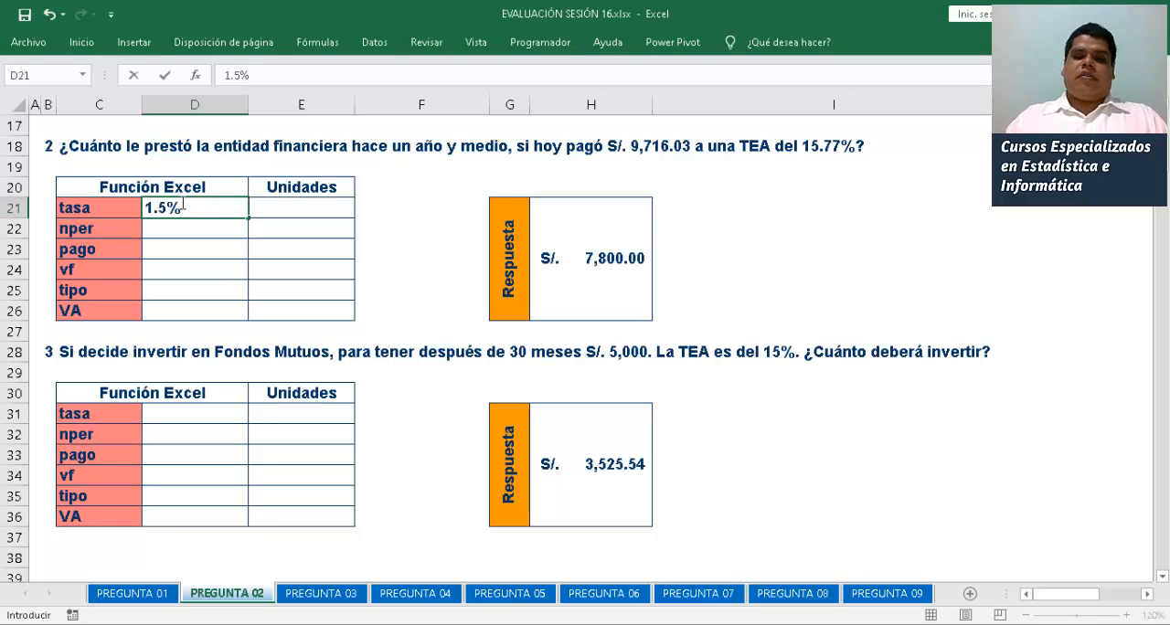
key(BackSpace)
key(BackSpace)
key(BackSpace)
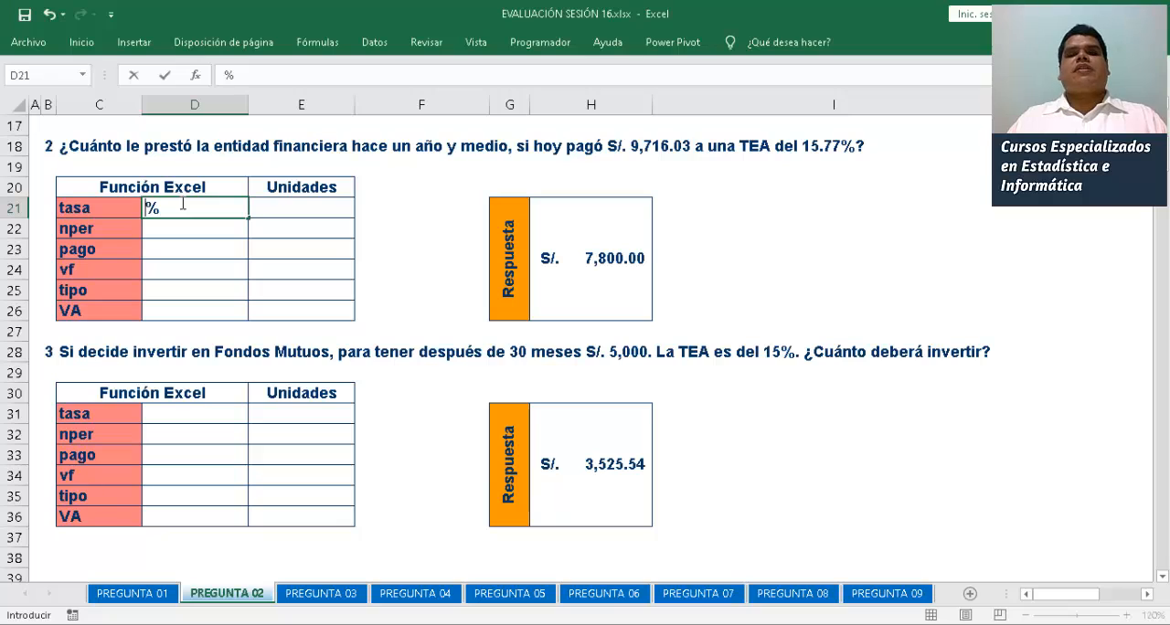
text(15.77)
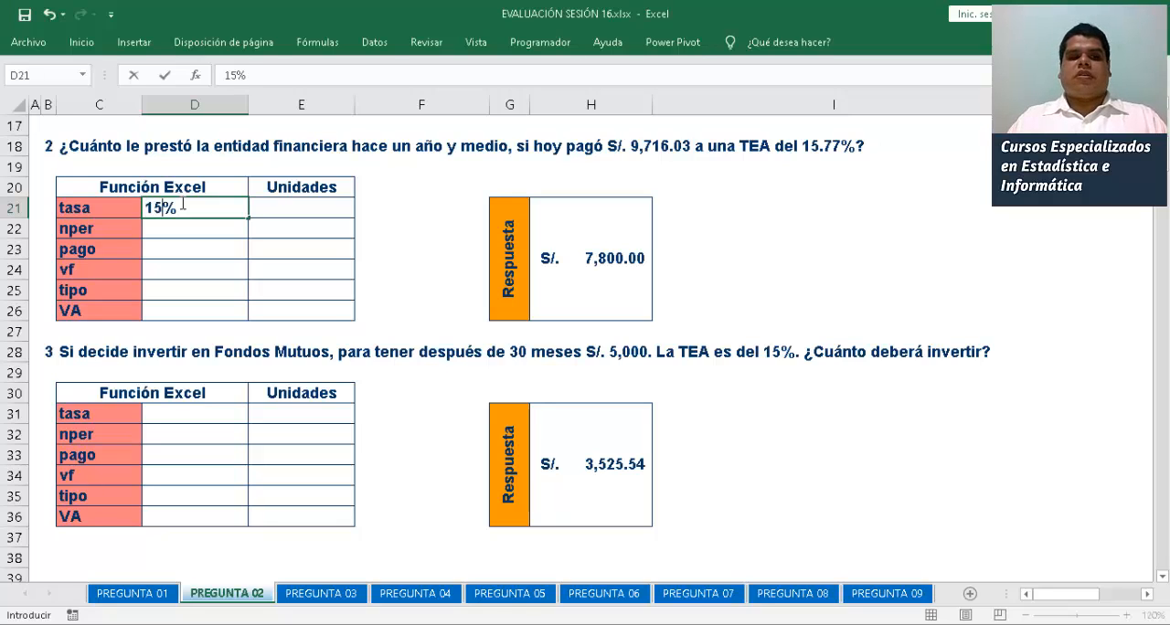
key(Return)
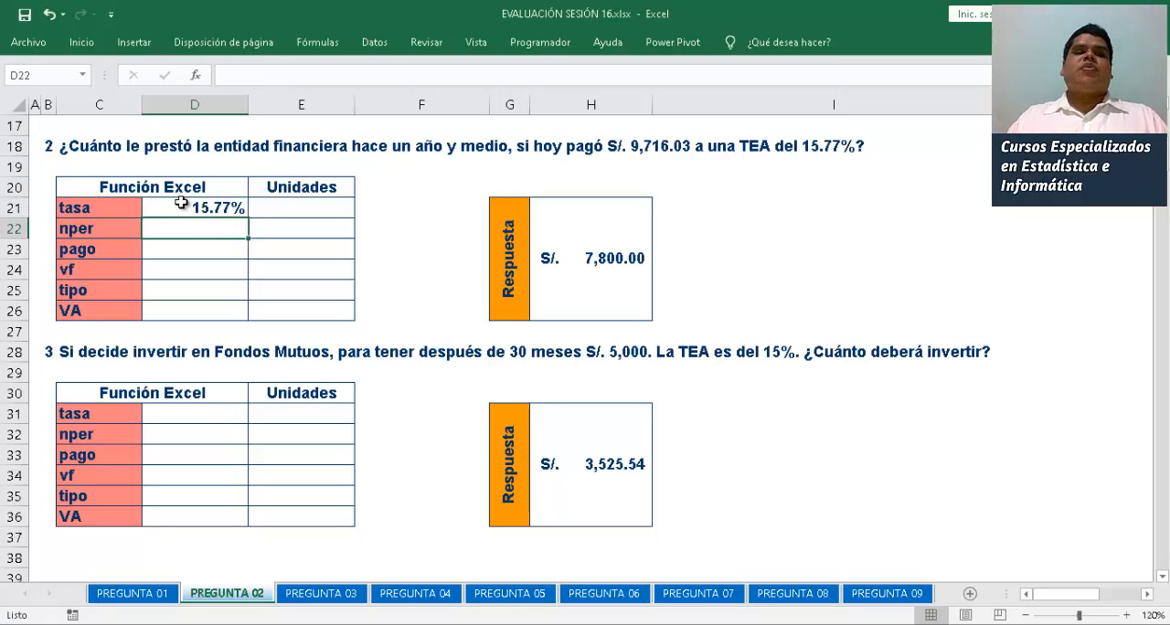
Enter ANUAL as the unit of the second problem's tasa in E21
key(Up)
key(Right)
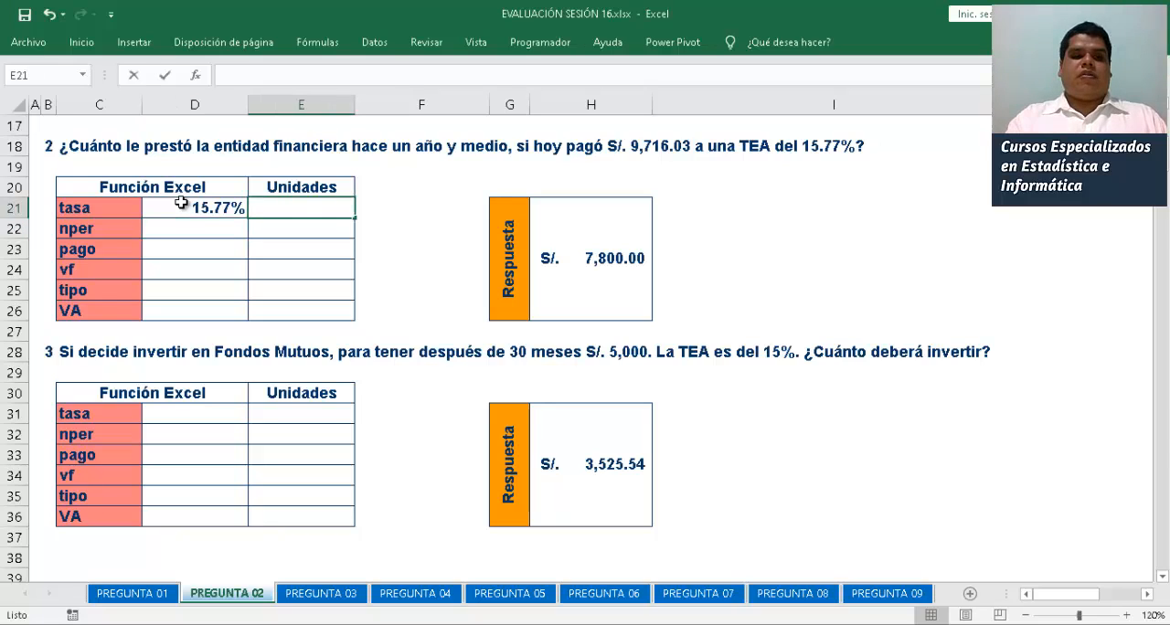
text(ANUAL)
key(Return)
Enter 1.5 as the second problem's nper in D22, with AÑOS as its unit in E22
key(Left)
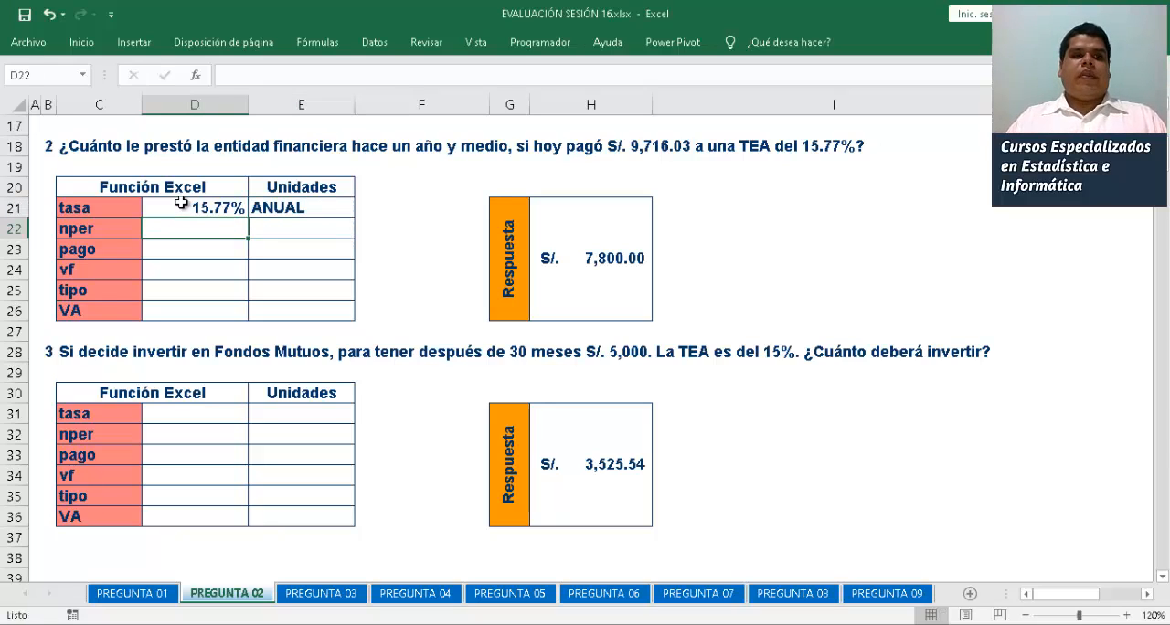
text(1.5)
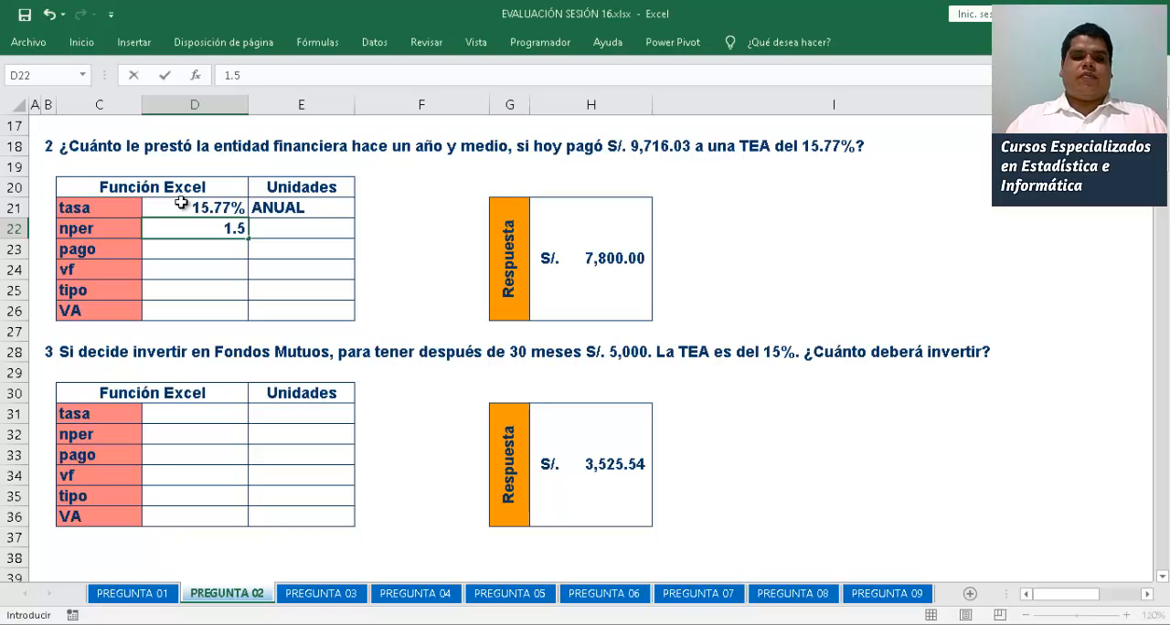
key(Tab)
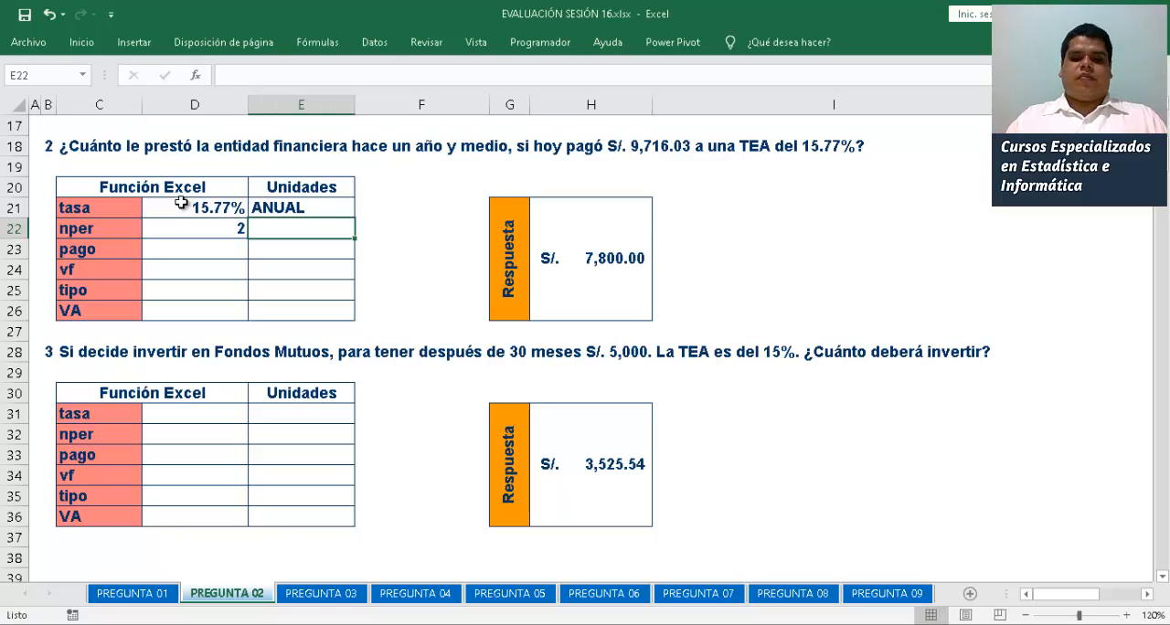
text(AÑOS)
key(Return)
Increase the decimals of the second problem's nper in D22 to one decimal place
click(242, 228)
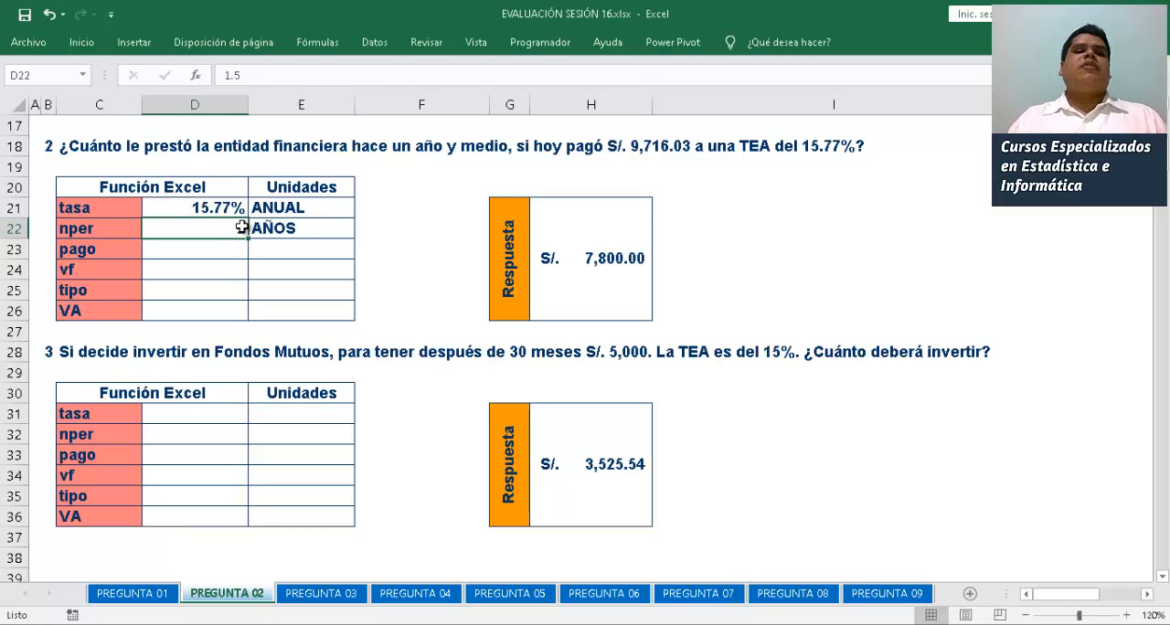
double_click(81, 42)
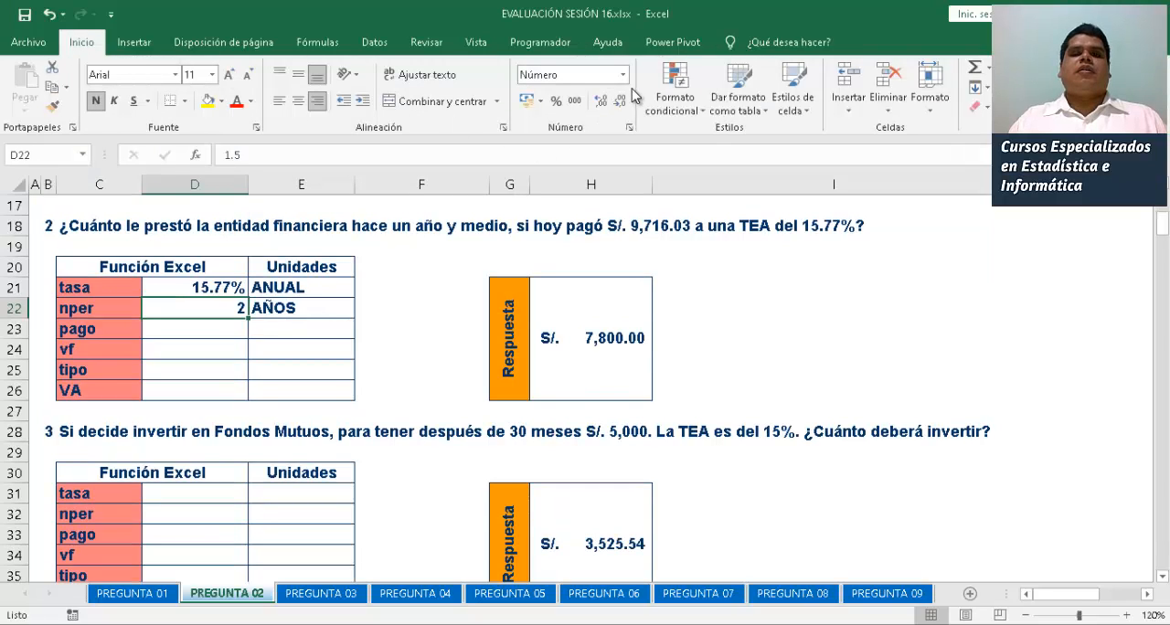
click(601, 100)
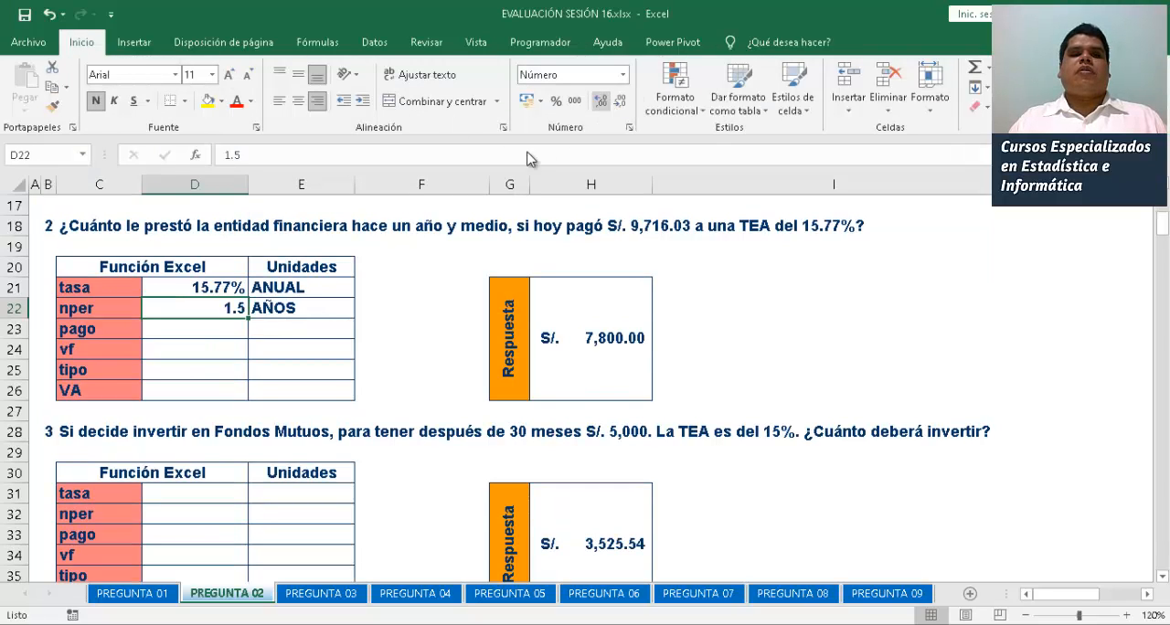
Enter -9716.03 as the second problem's vf in D24
click(233, 337)
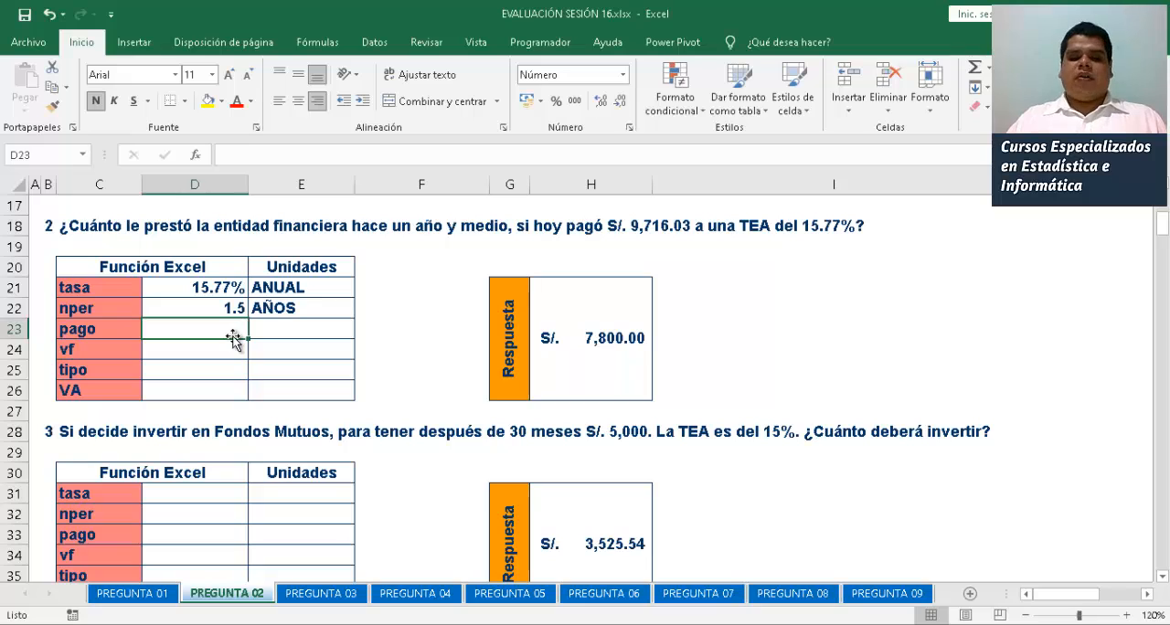
key(Down)
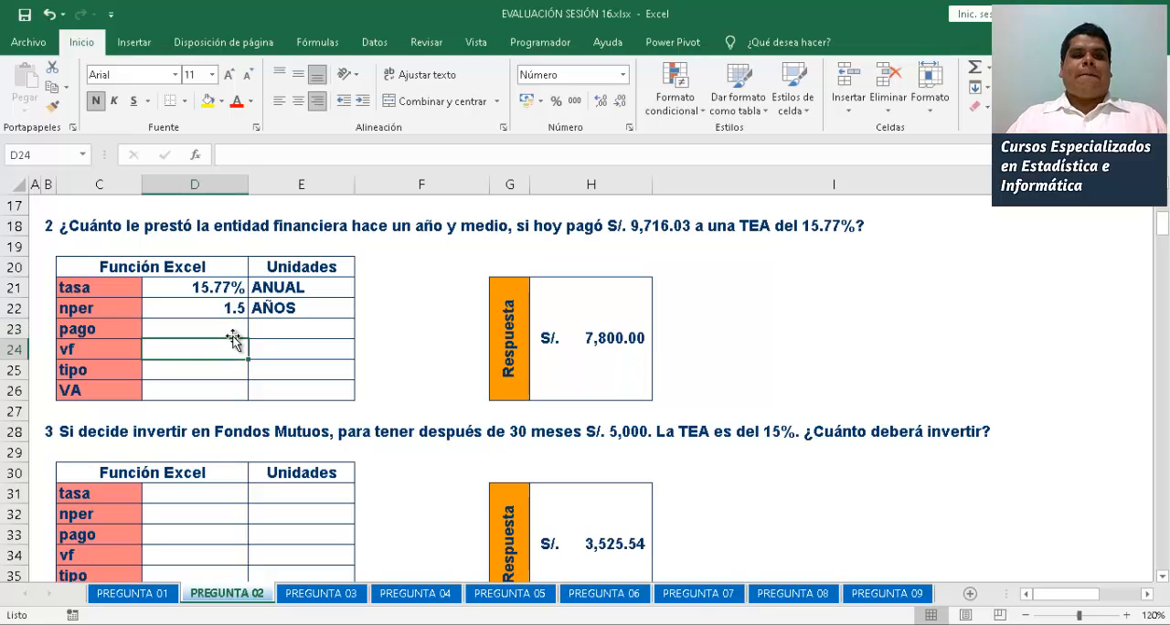
text(-9)
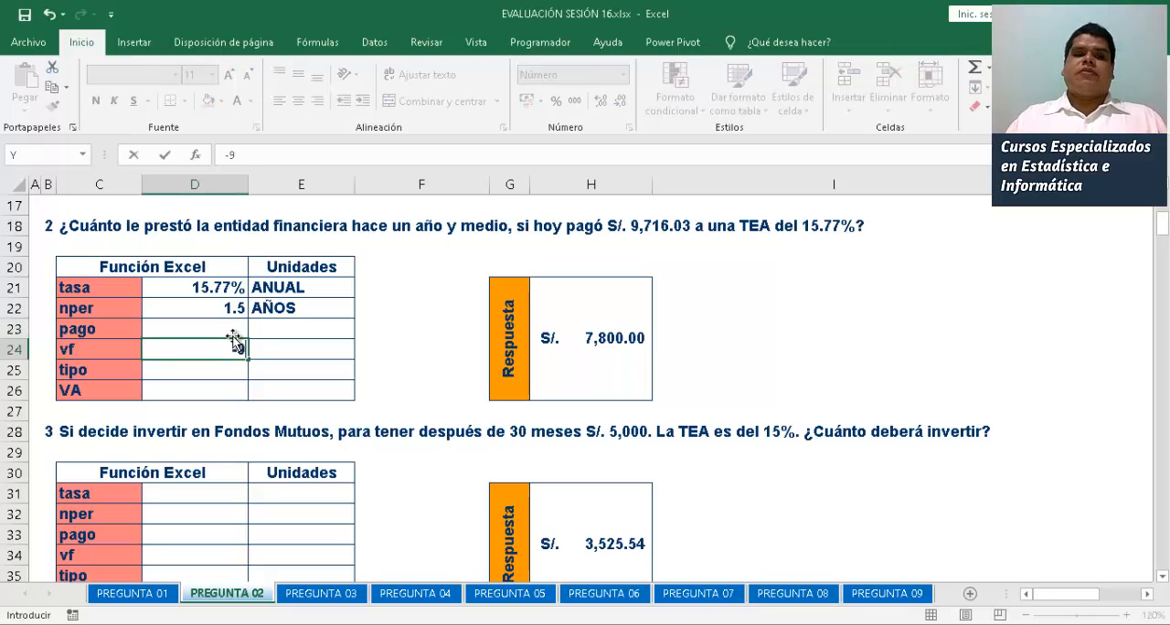
text(716.03)
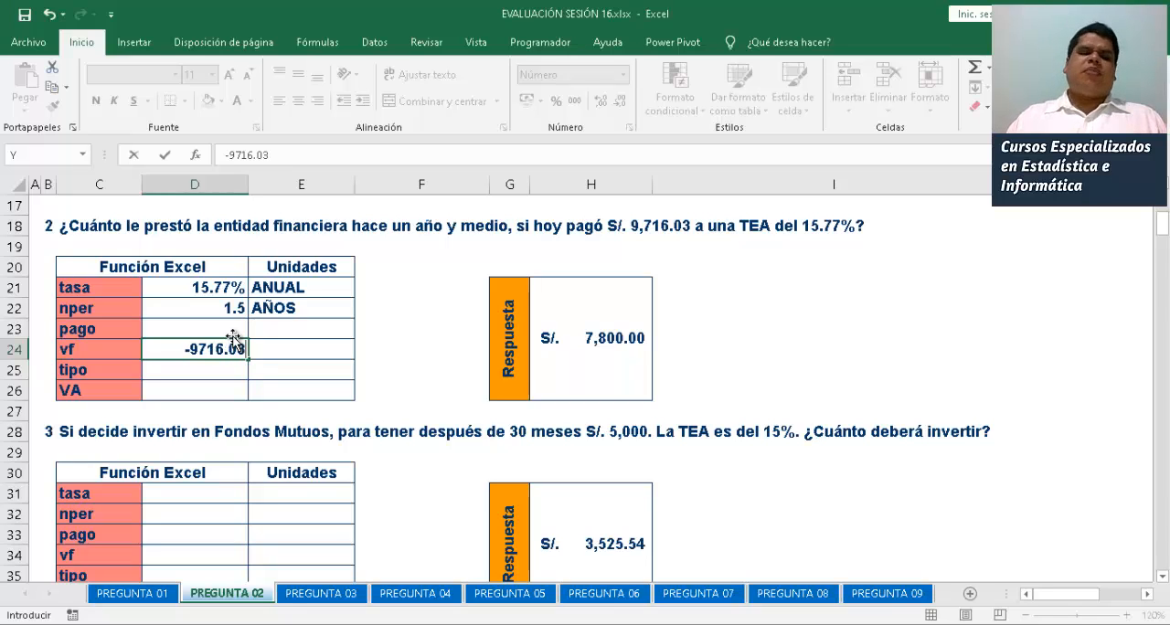
key(Return)
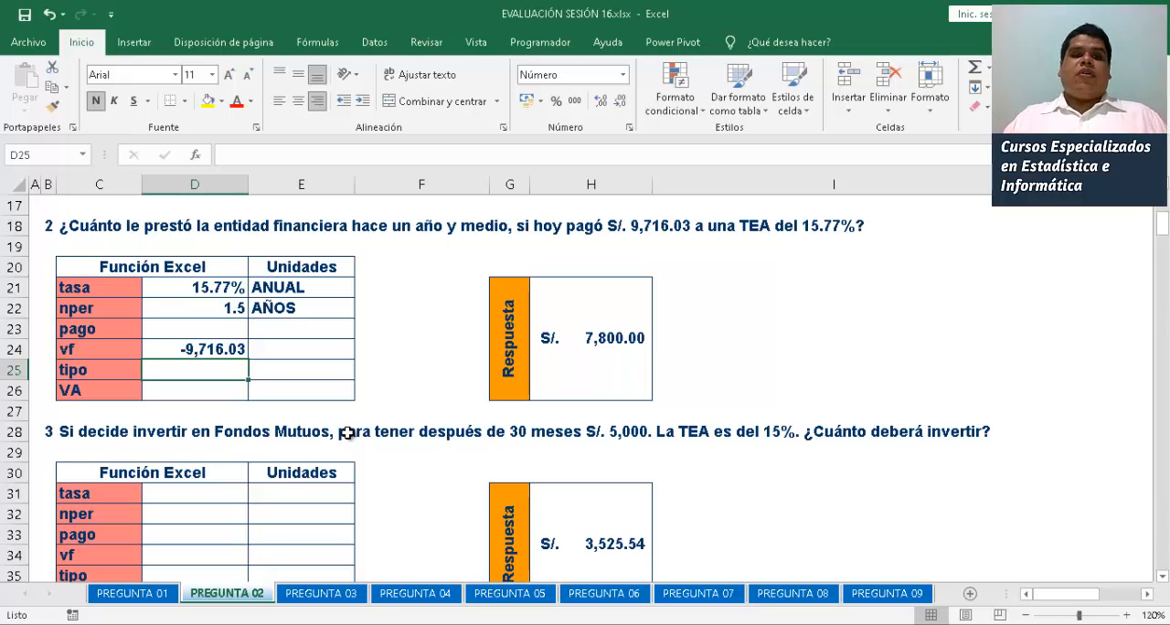
Calculate the second problem's VA in D26 with =VA(D21;D22;0;D24)
key(Up)
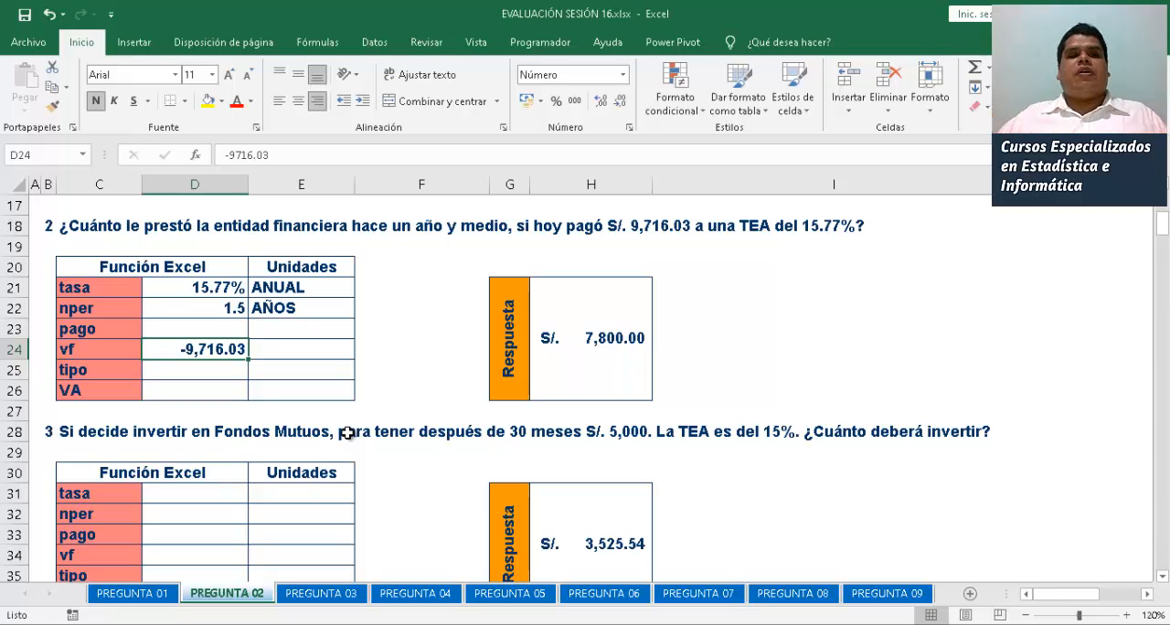
key(Down)
key(Down)
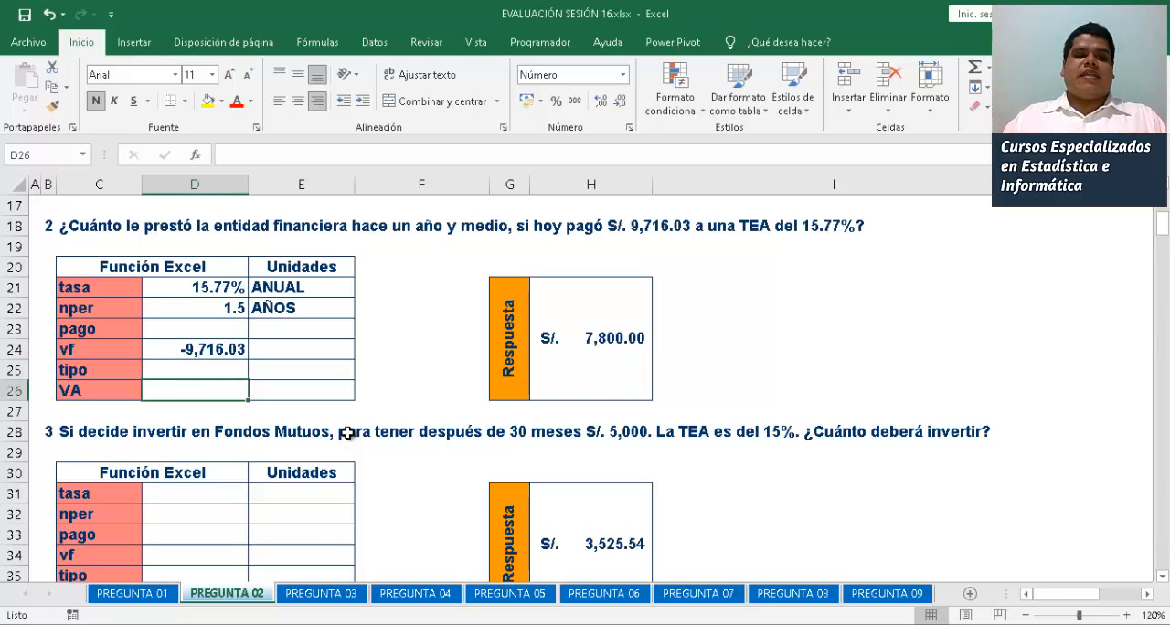
text(=V)
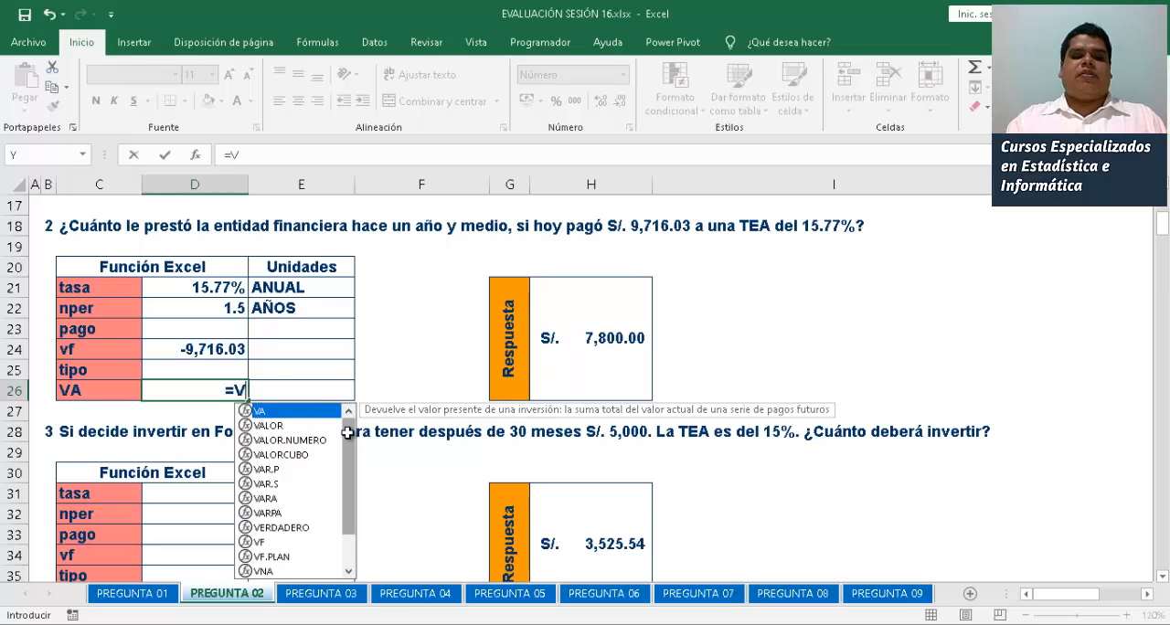
text(A()
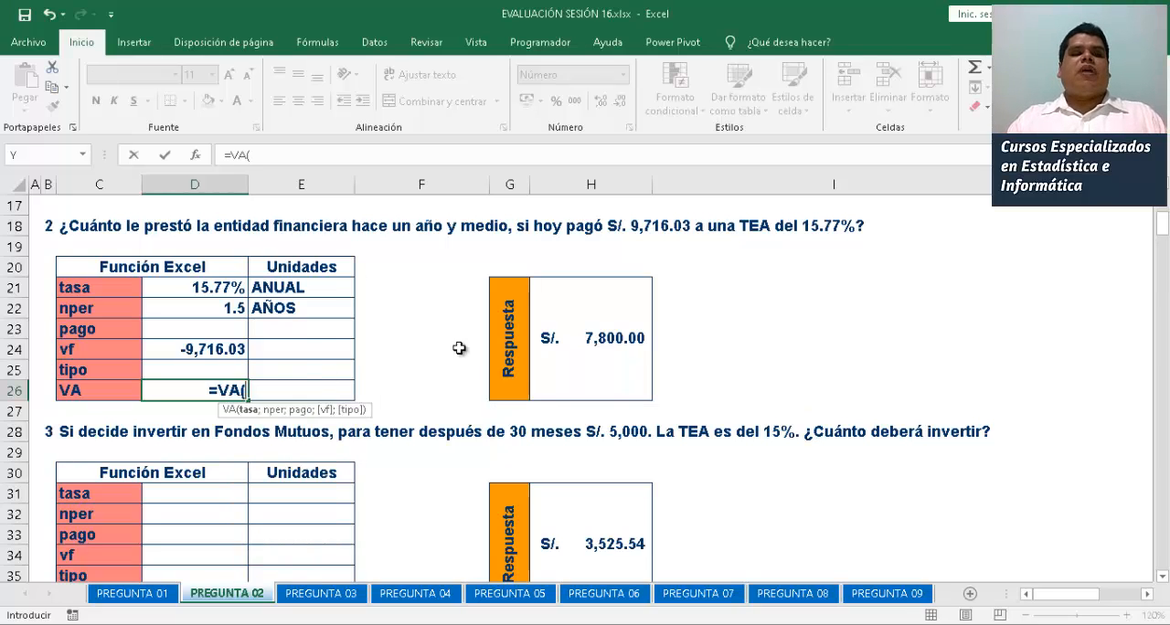
click(217, 285)
text(;)
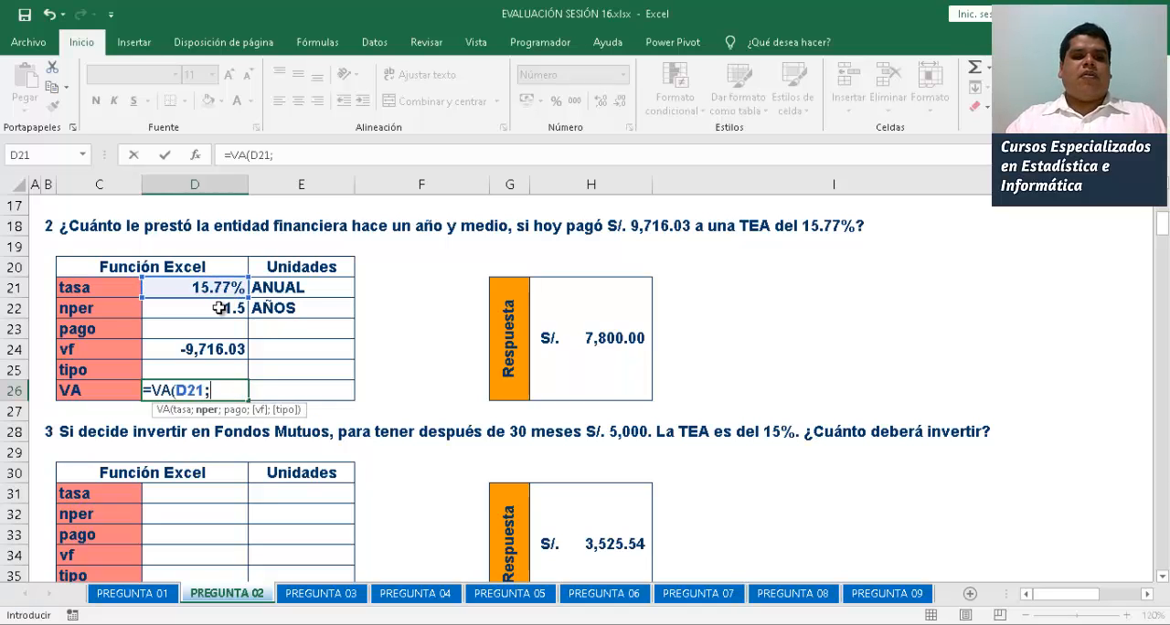
click(220, 308)
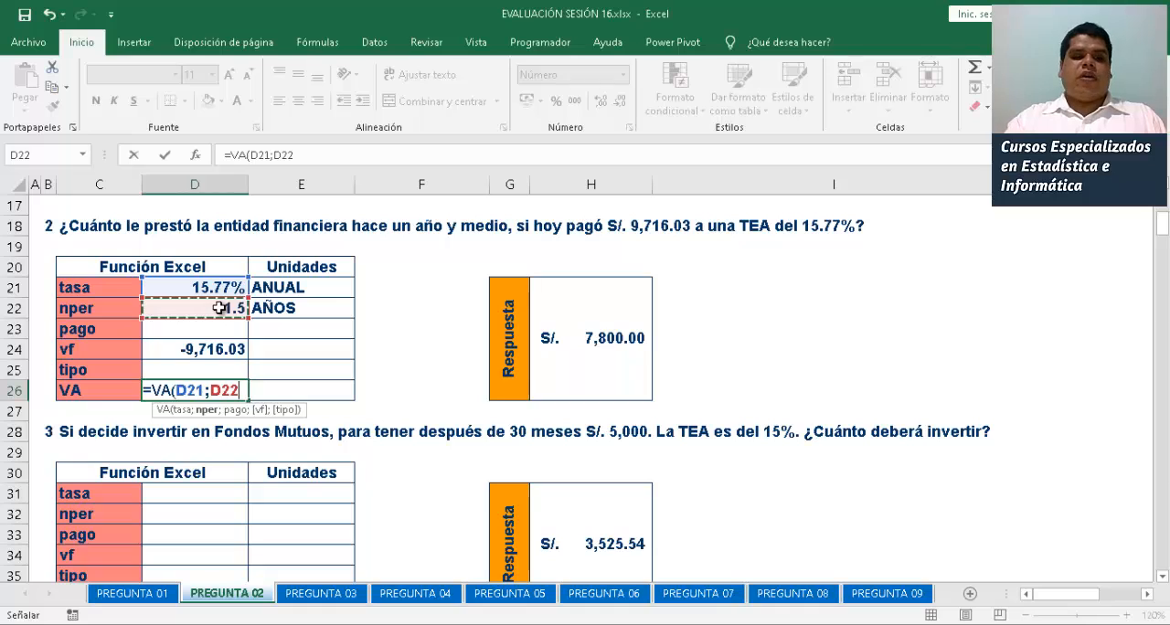
text(;0)
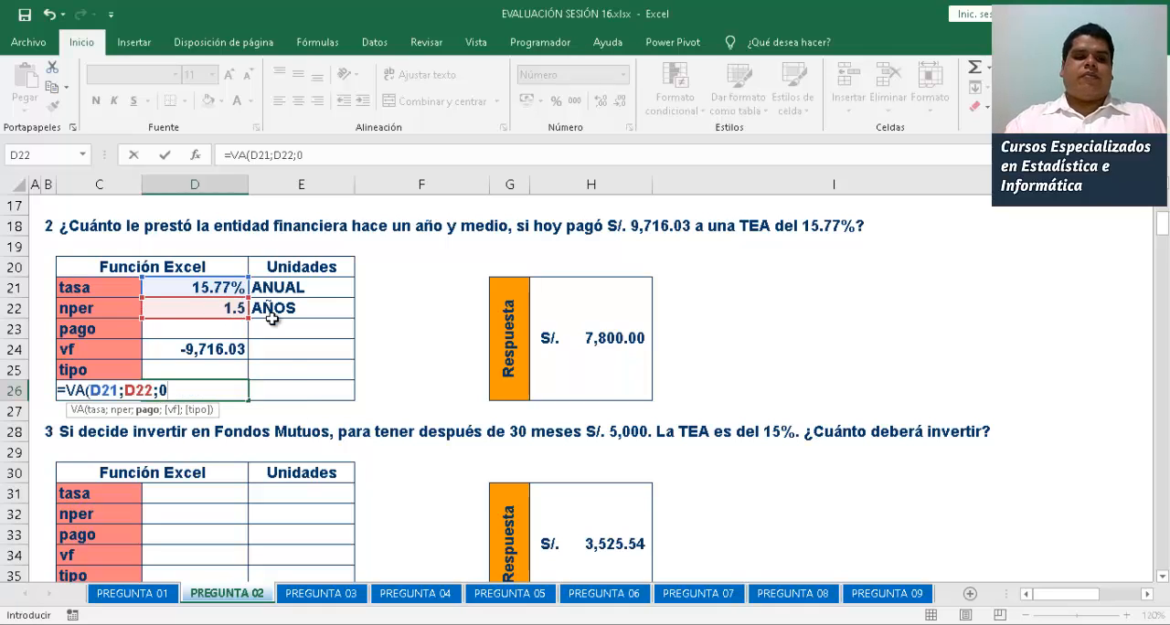
text(;)
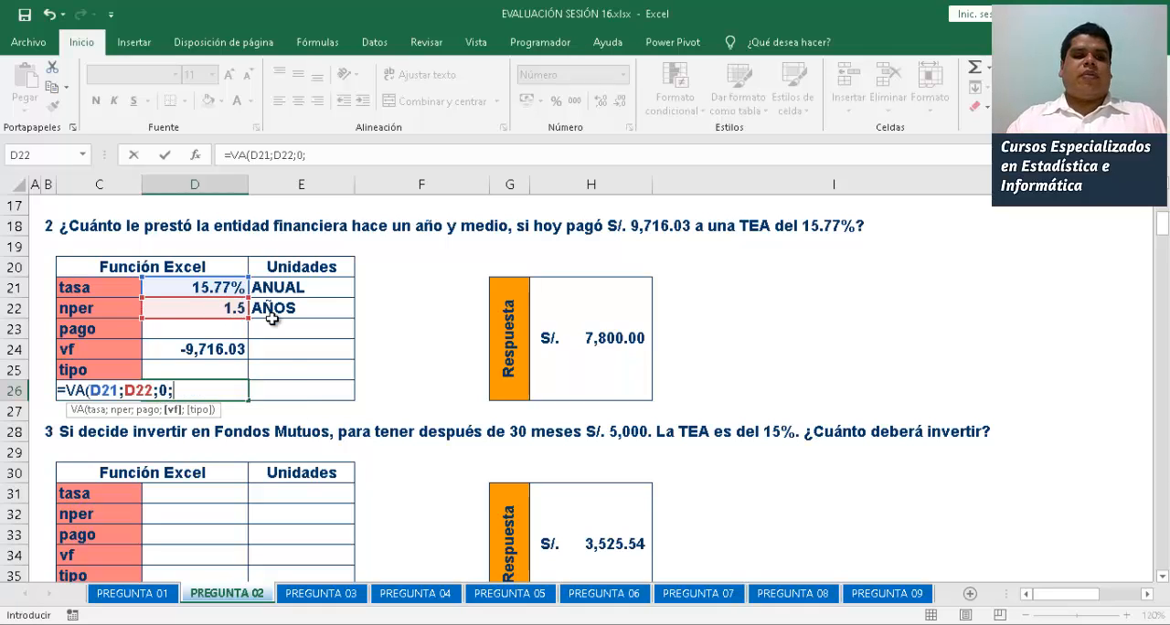
click(219, 347)
text())
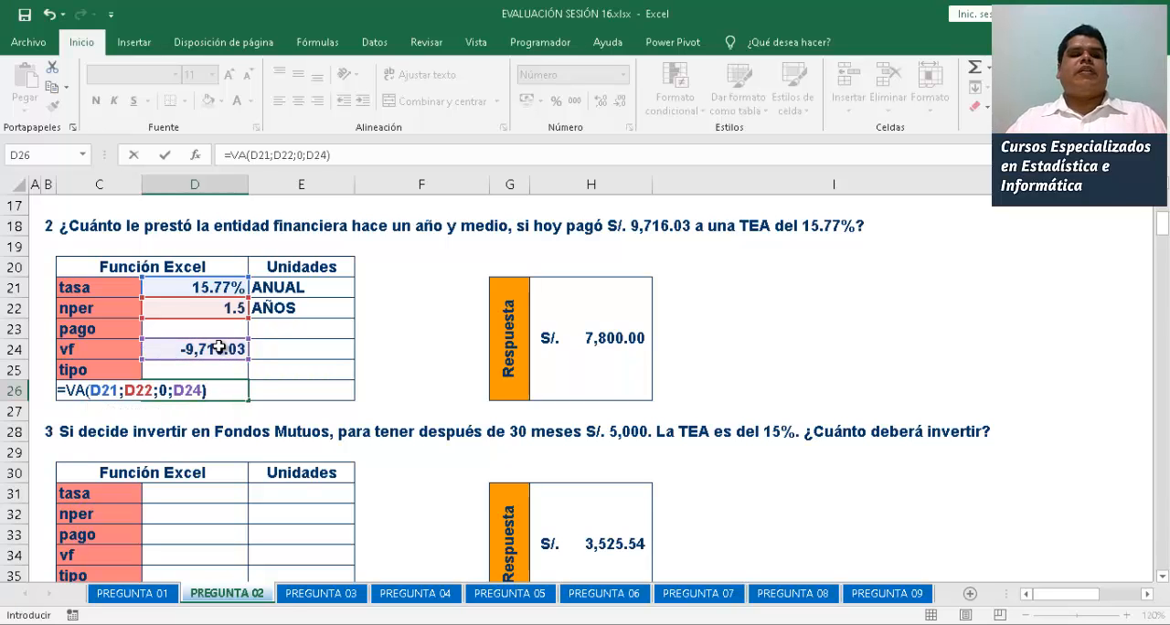
key(Return)
Review the second problem's VA formula and result in D26 against its Respuesta box
key(Down)
key(Down)
key(Down)
key(Down)
key(Down)
key(Down)
key(Down)
key(Down)
key(Down)
key(Down)
key(Down)
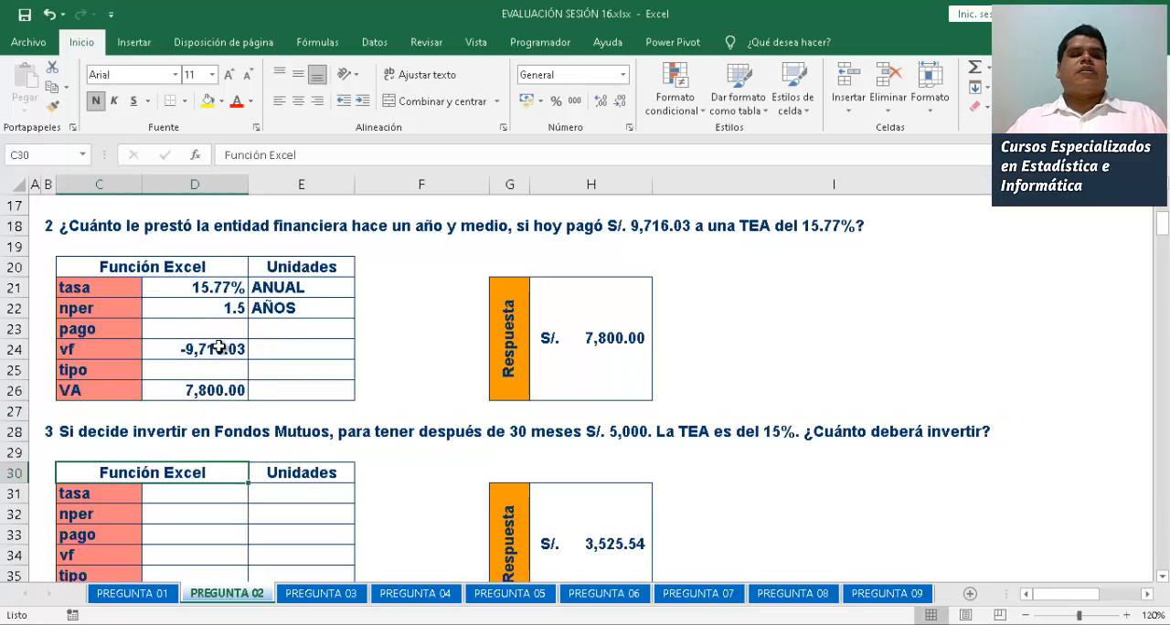
key(Down)
key(Down)
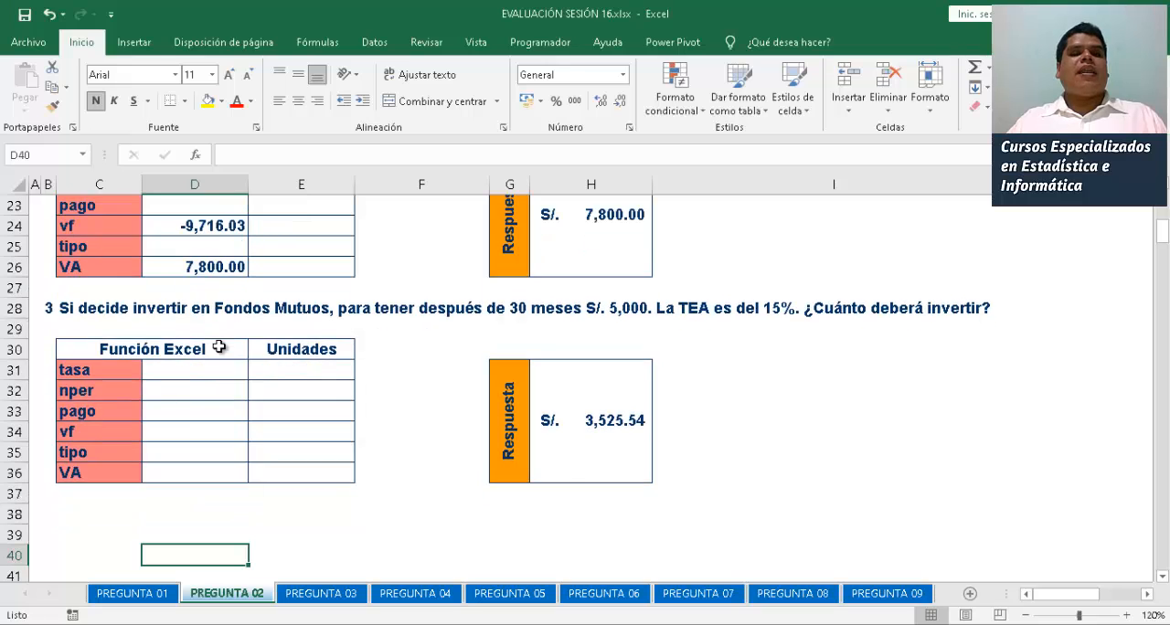
key(Up)
key(Up)
key(Up)
key(Up)
key(Up)
key(Up)
key(Up)
key(Up)
key(Up)
key(Up)
key(Up)
key(Up)
key(Up)
key(Up)
key(Up)
key(Up)
key(Up)
key(Up)
key(Up)
key(Up)
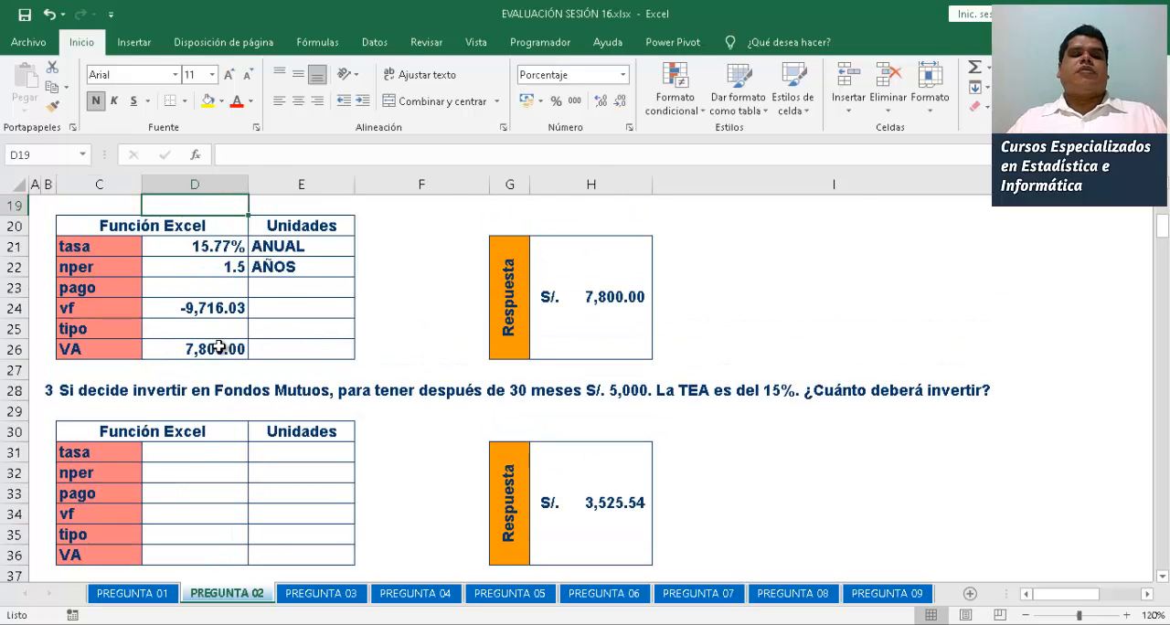
key(Up)
key(Down)
key(Down)
key(Down)
key(Down)
key(Down)
key(Down)
key(Down)
key(Down)
key(Down)
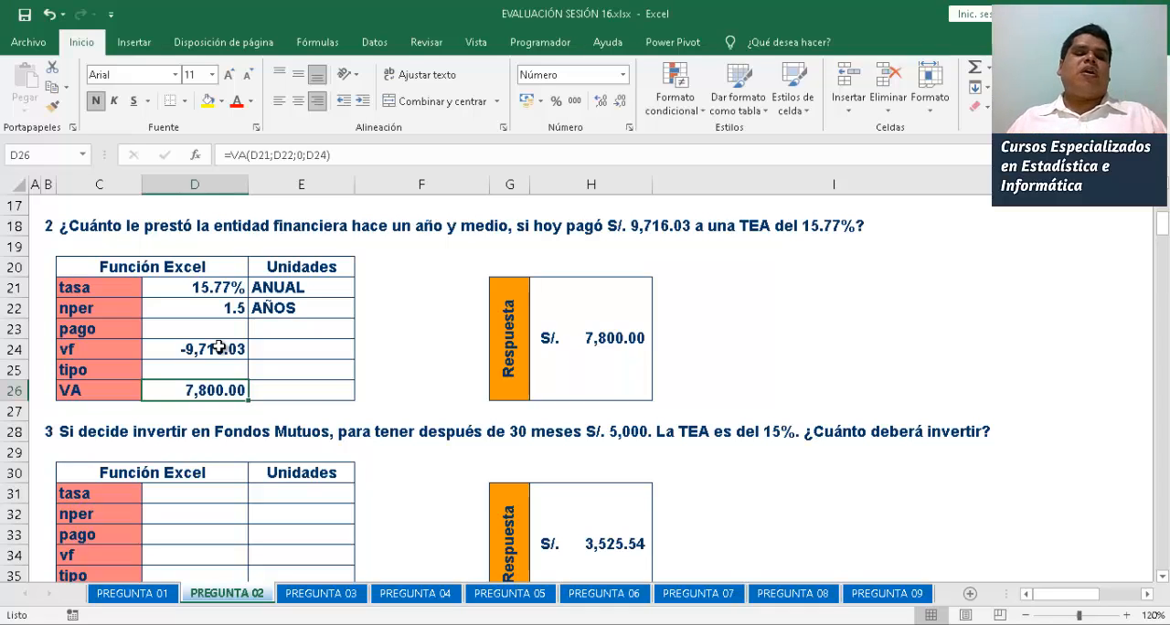
Enter 15% as the third problem's tasa in D31
key(Down)
key(Down)
key(Down)
key(Down)
key(Down)
key(Down)
key(Down)
key(Down)
key(Down)
key(Down)
key(Down)
key(Down)
key(Down)
key(Down)
key(Down)
key(Down)
key(Down)
key(Down)
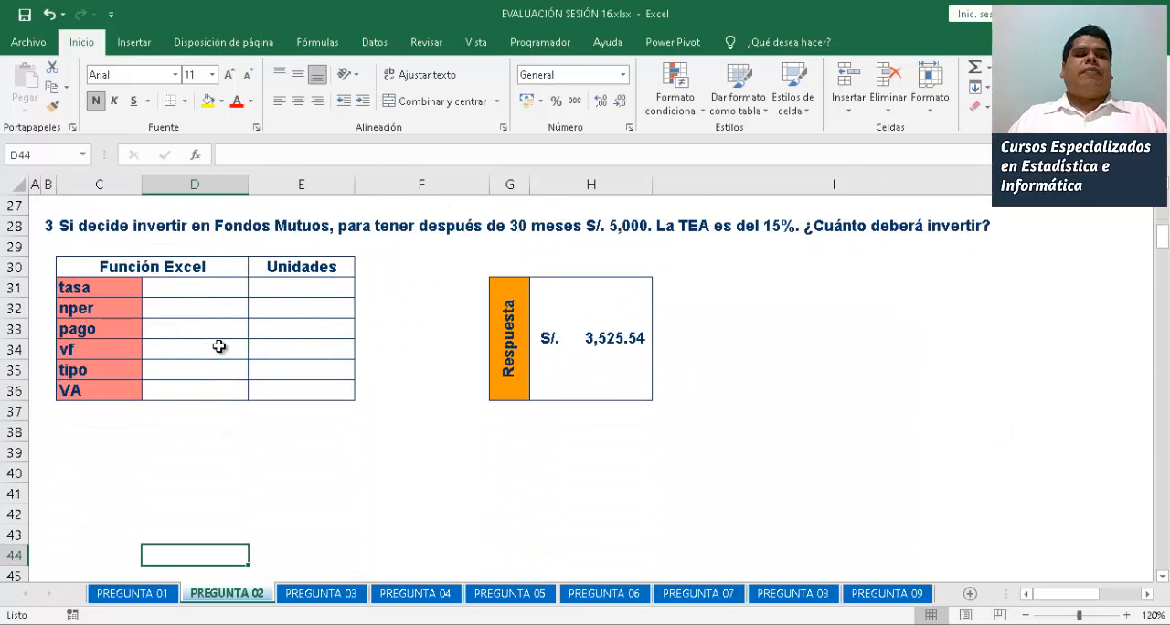
click(199, 293)
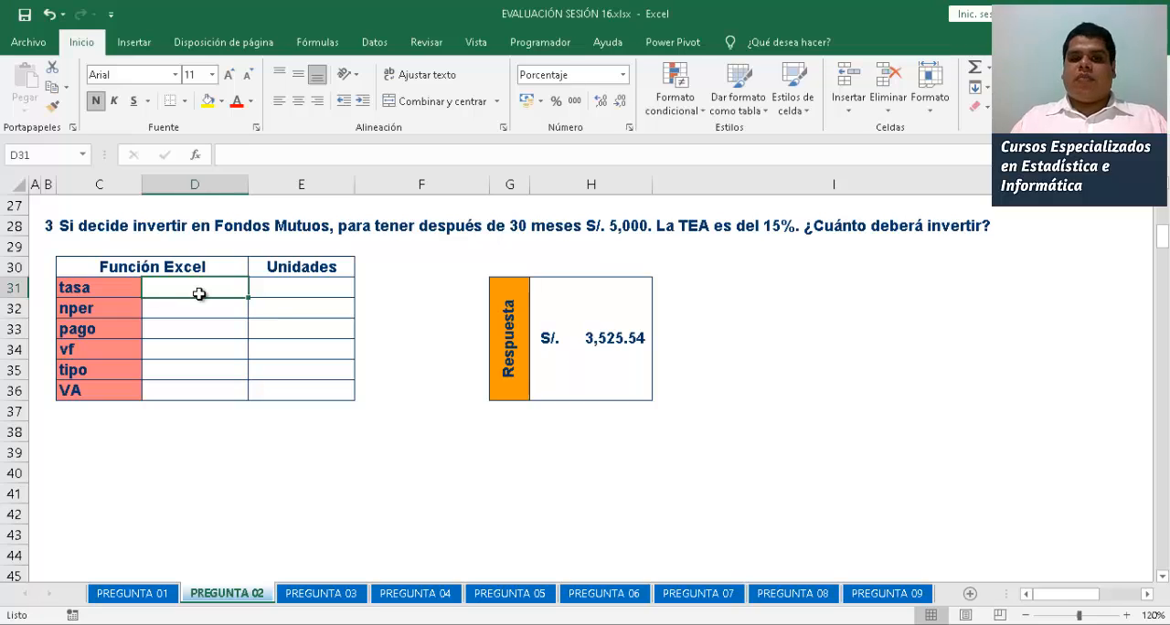
text(15%)
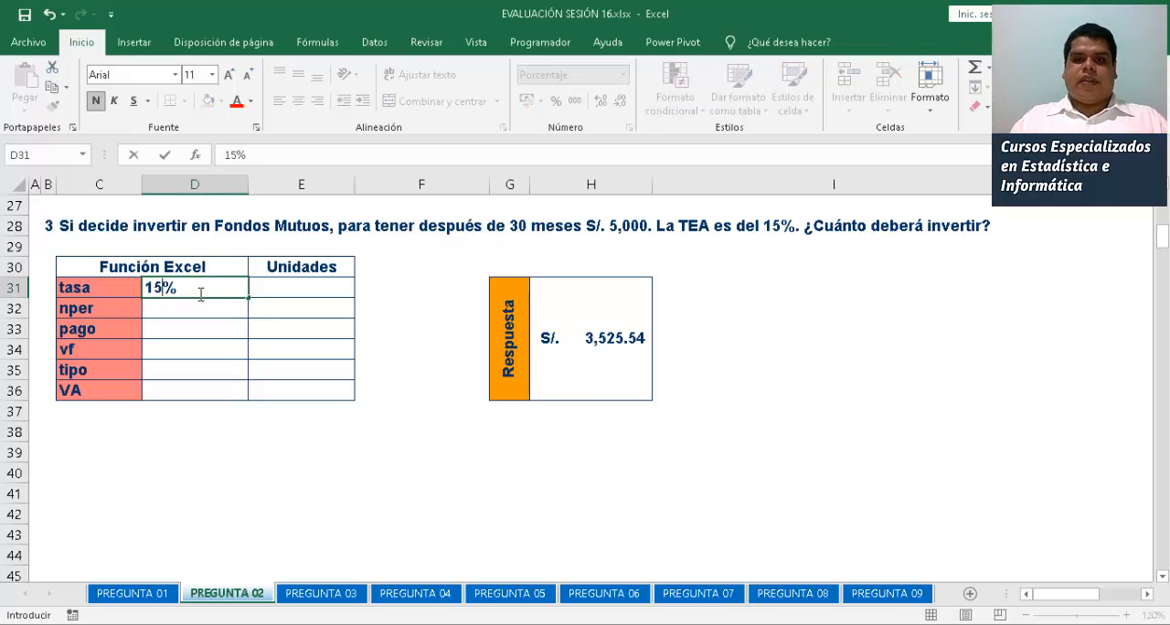
key(Return)
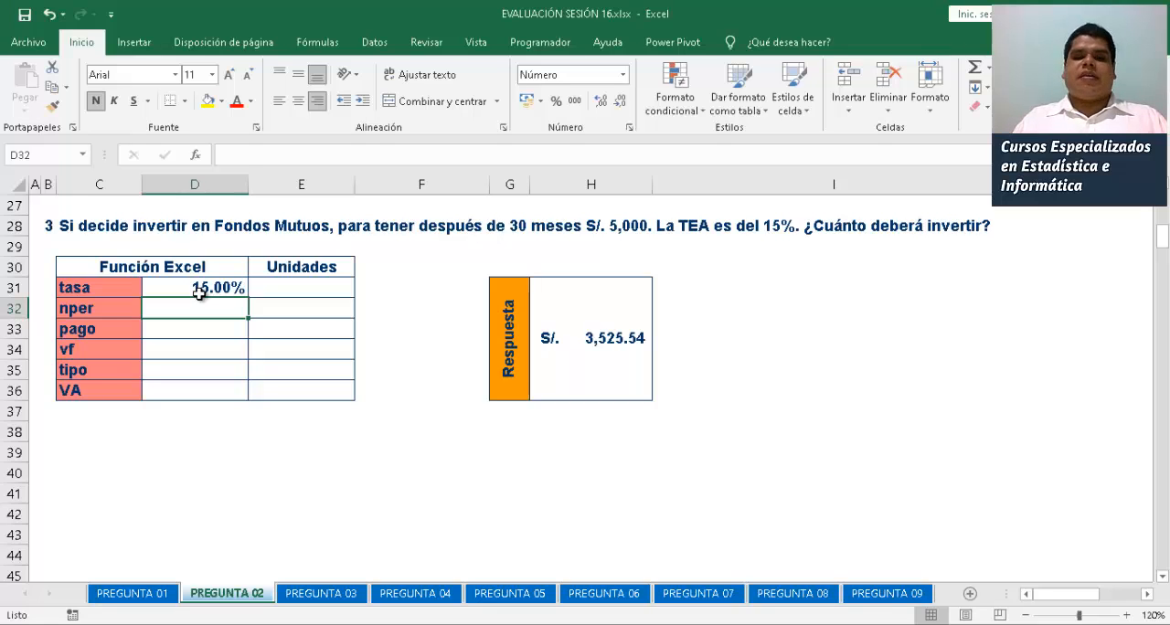
Enter =30/12 as the third problem's nper in D32 and increase its decimals to one place
text(=30/10)
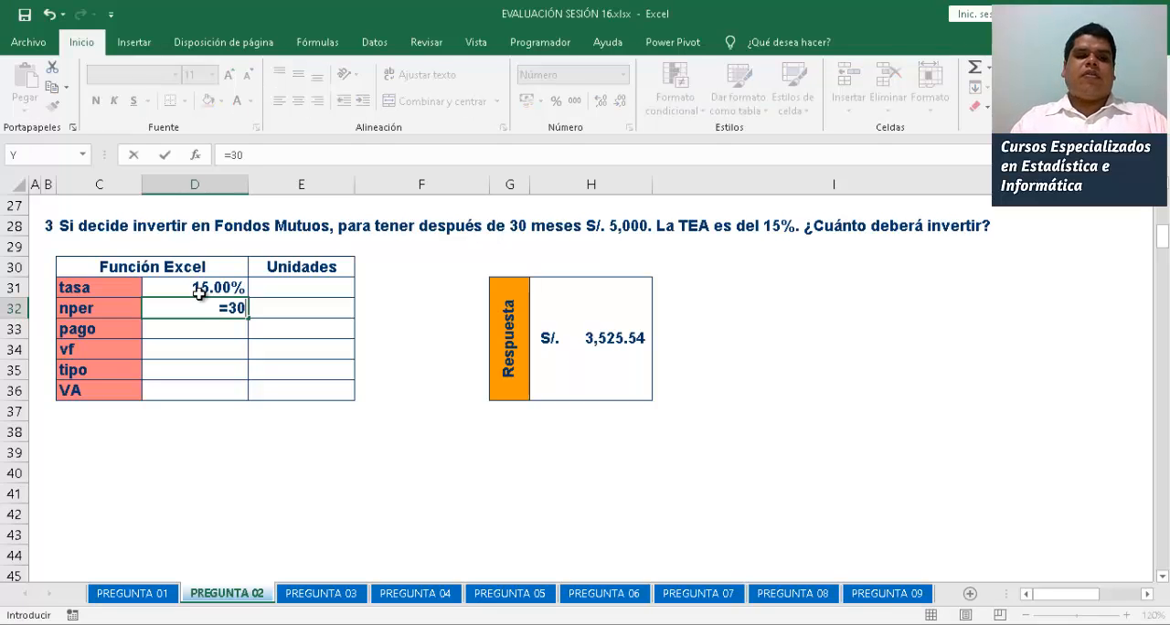
key(Return)
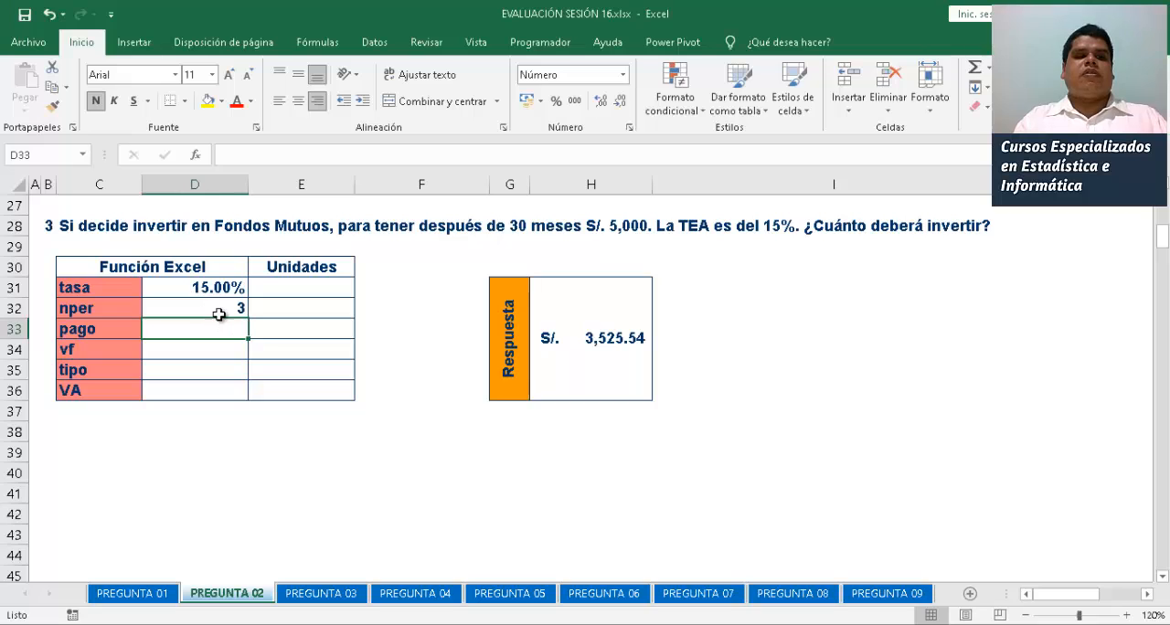
click(224, 309)
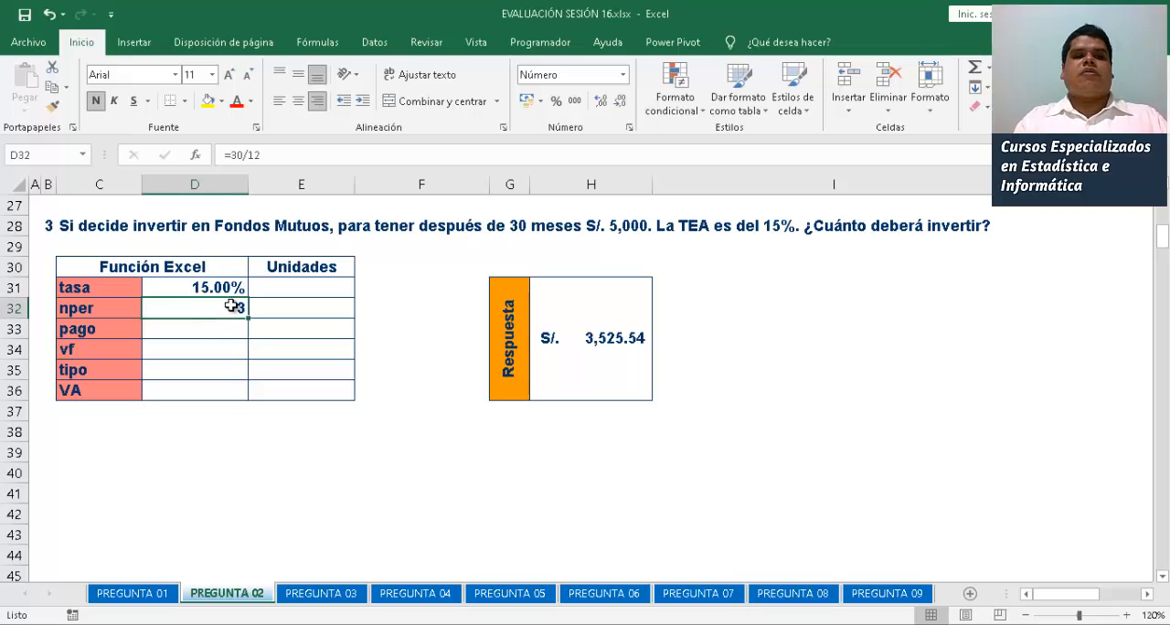
click(599, 100)
click(188, 329)
Enter ANUAL as the third problem's tasa unit in E31 and AÑOS as its nper unit in E32
click(305, 292)
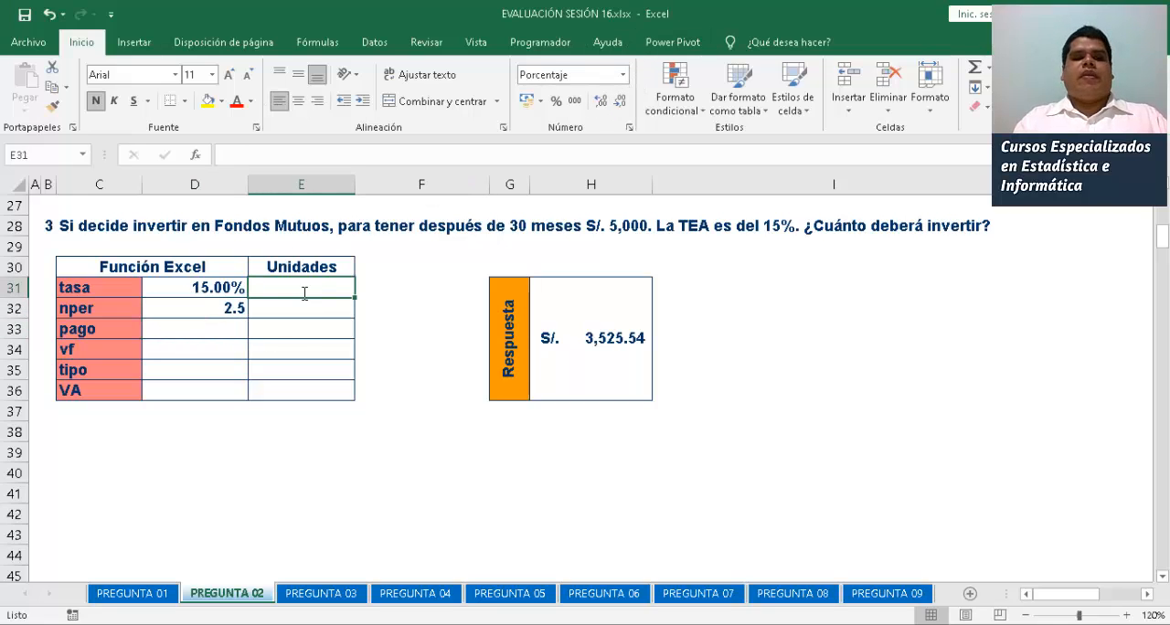
text(ANUAL)
key(Return)
text(AL)
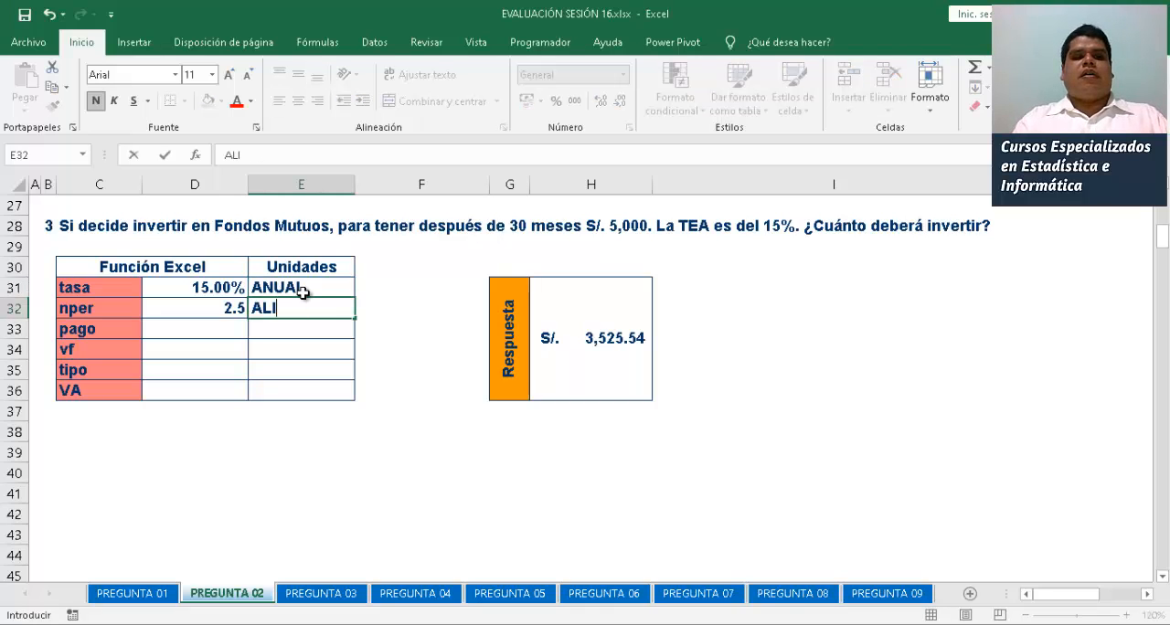
key(BackSpace)
text(L)
key(BackSpace)
text(ÑOS)
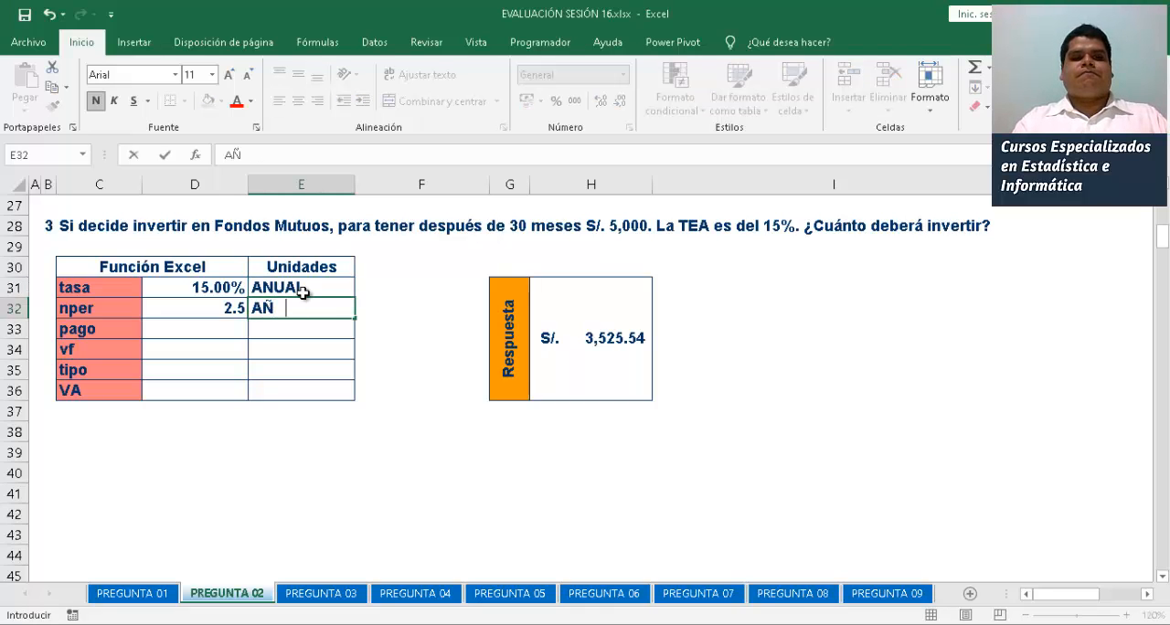
key(Return)
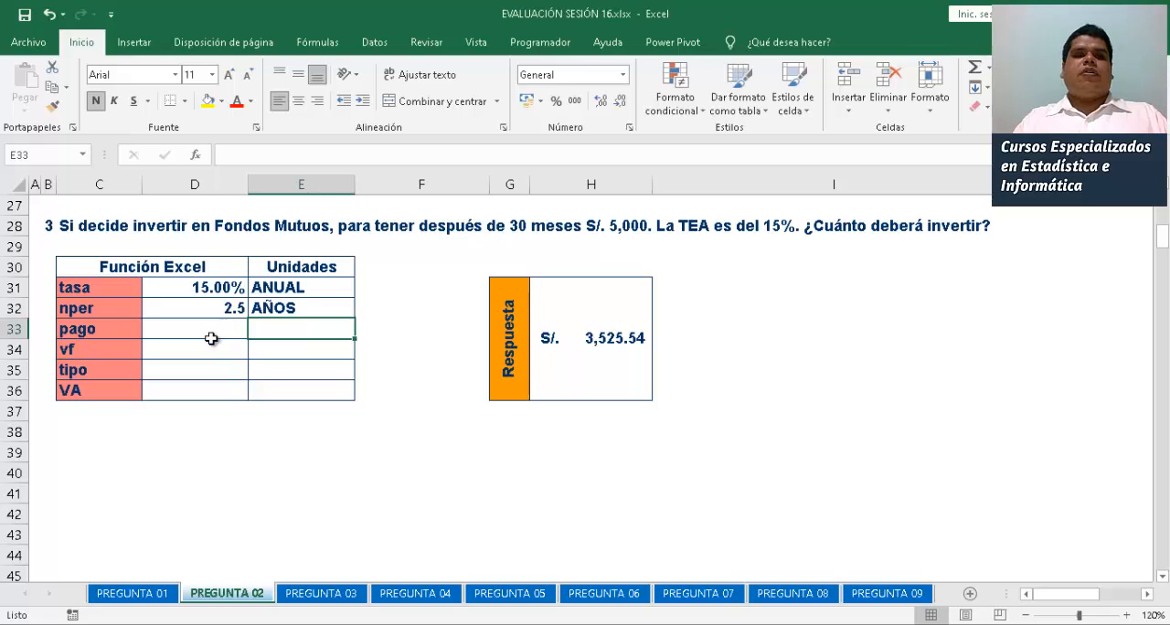
Enter 5000 as the third problem's vf in D34
click(209, 343)
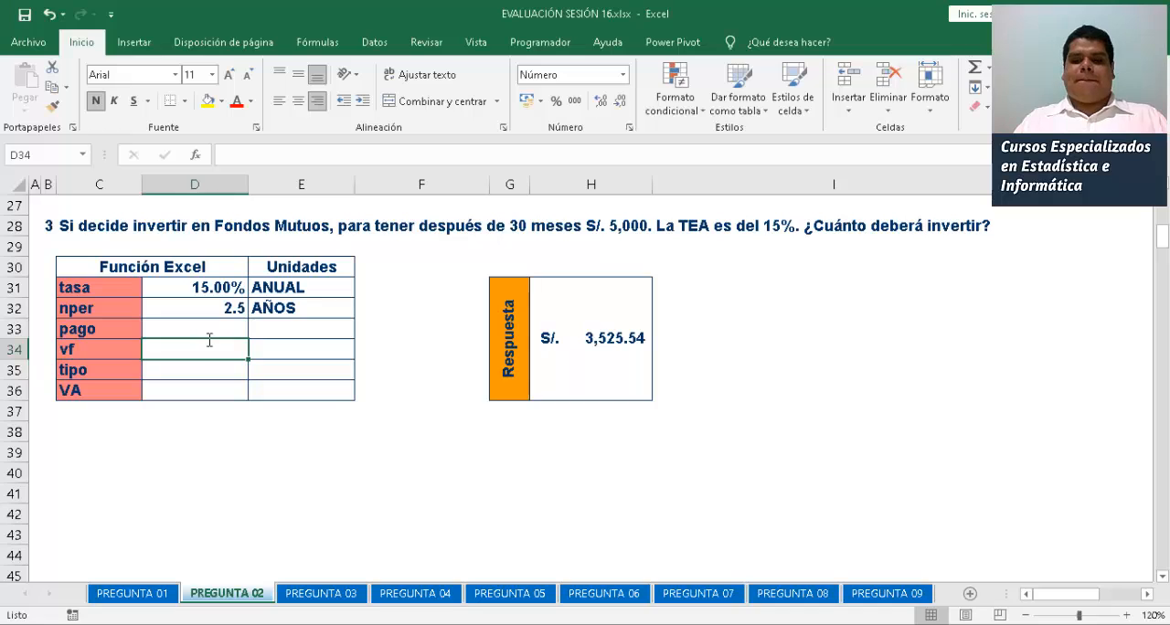
text(5000)
key(Return)
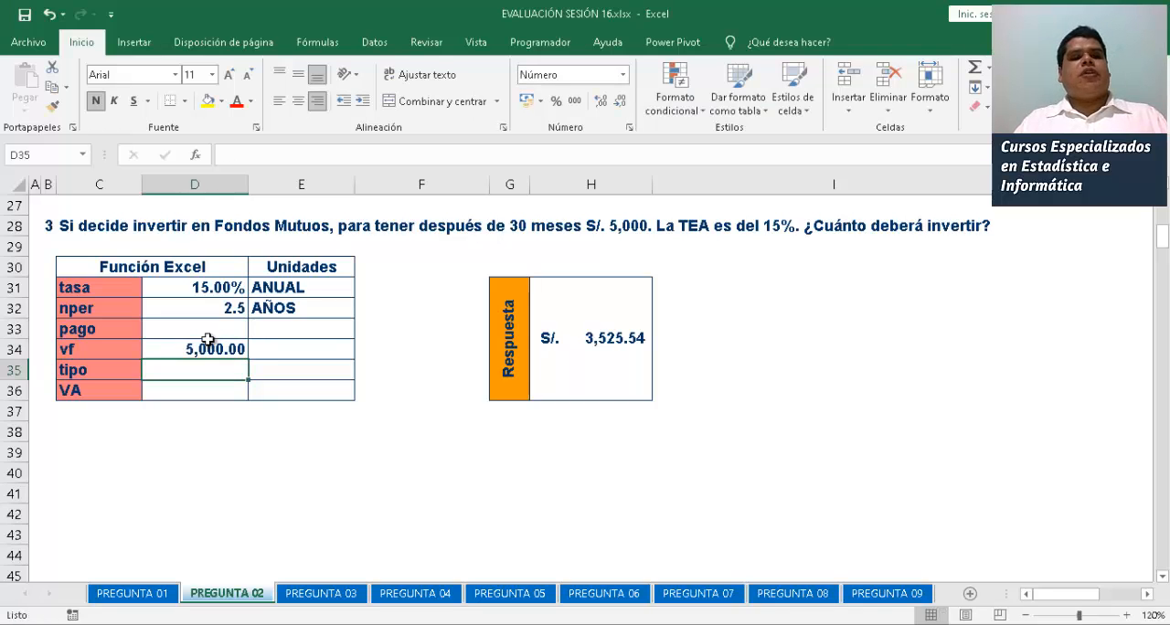
Calculate the third problem's VA in D36 with =VA(D31;D32;0;D34)
key(Left)
key(Down)
key(Right)
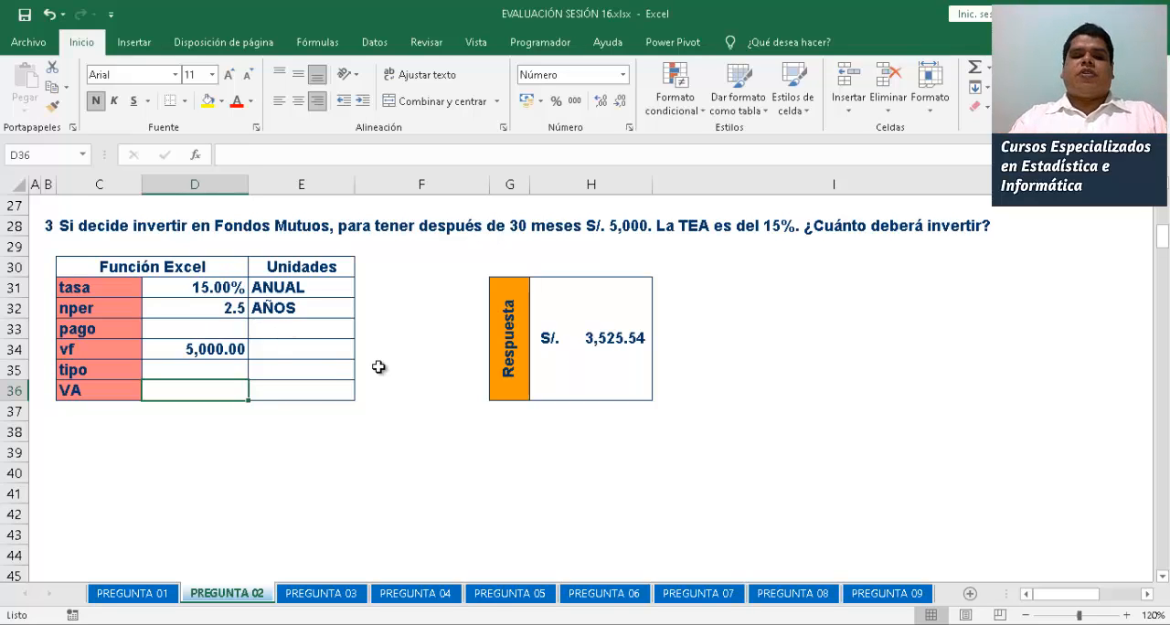
text(=VA()
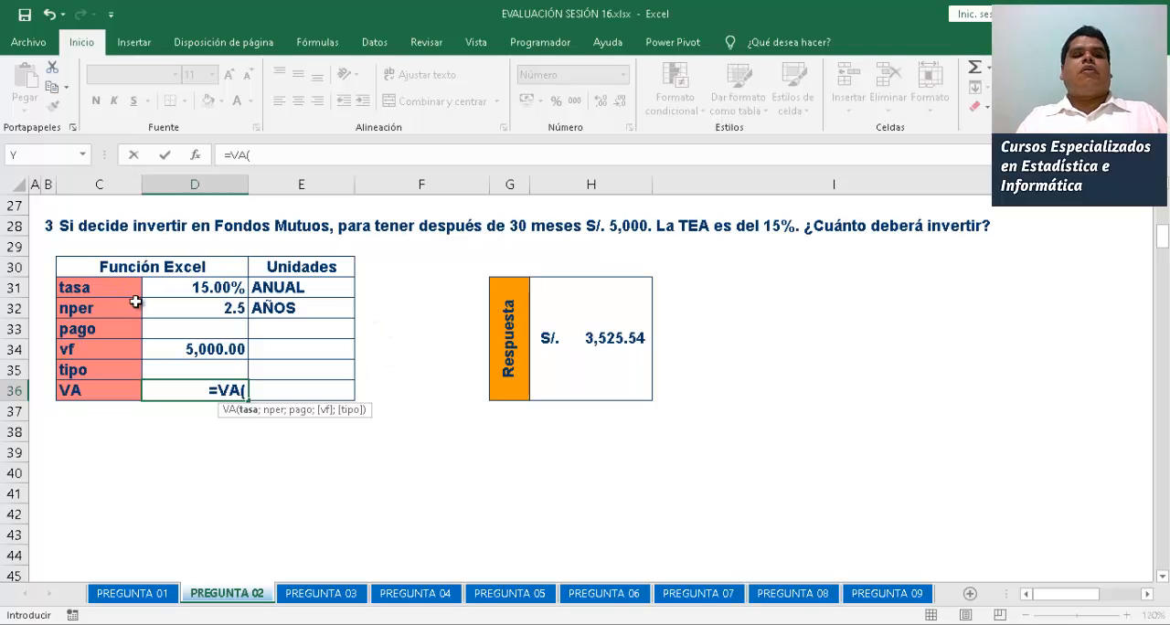
click(212, 288)
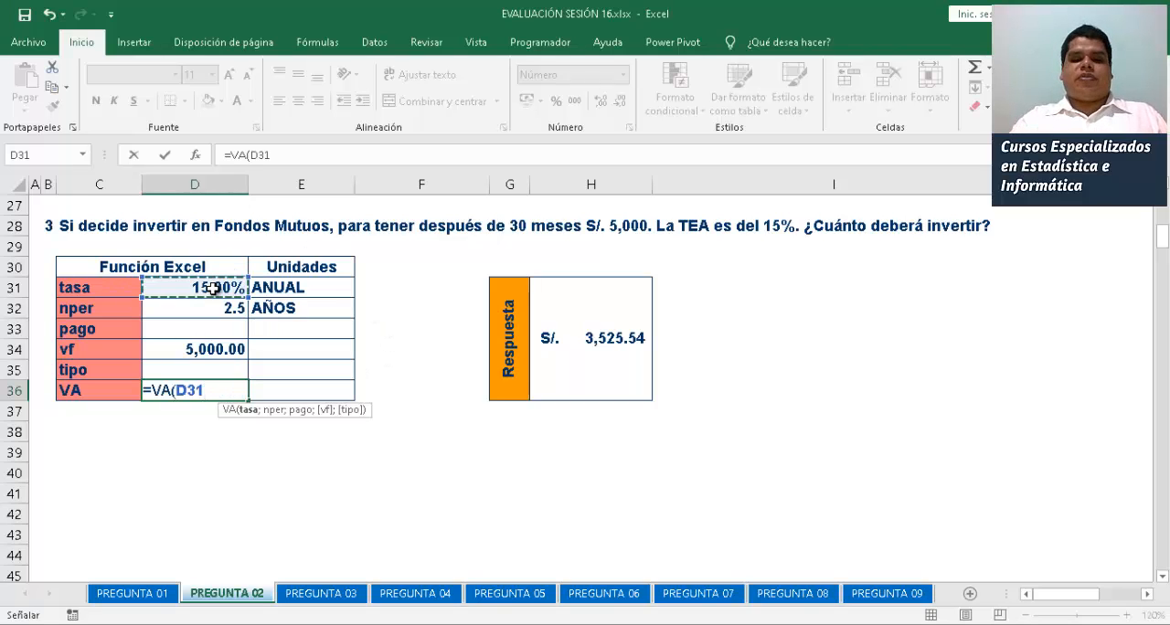
text(;)
click(213, 309)
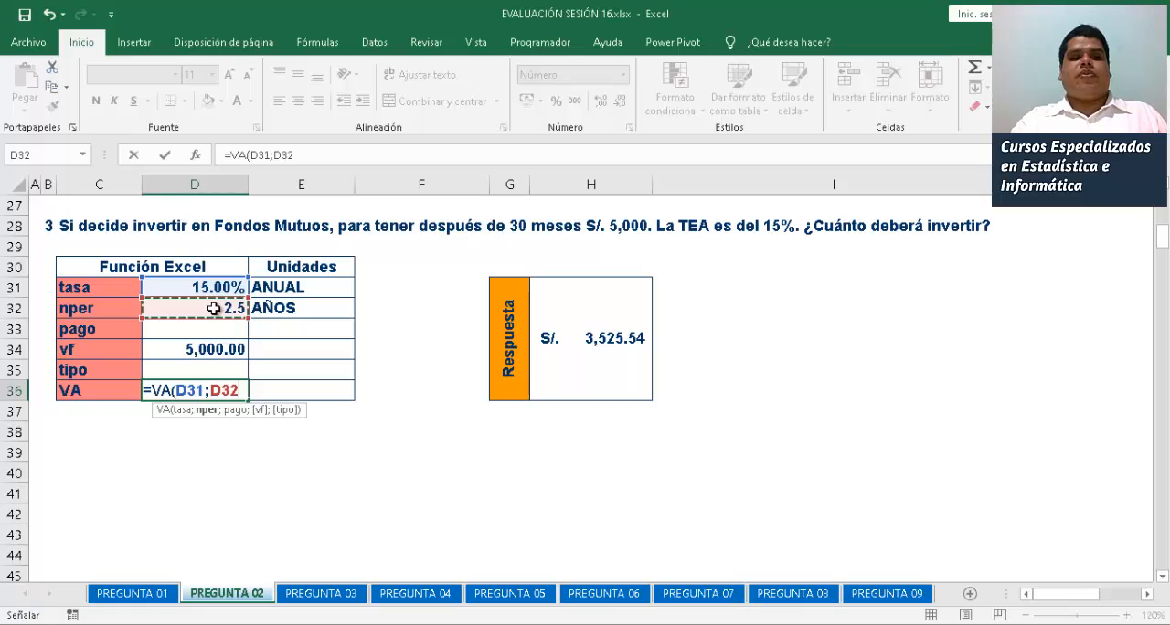
text(;0;)
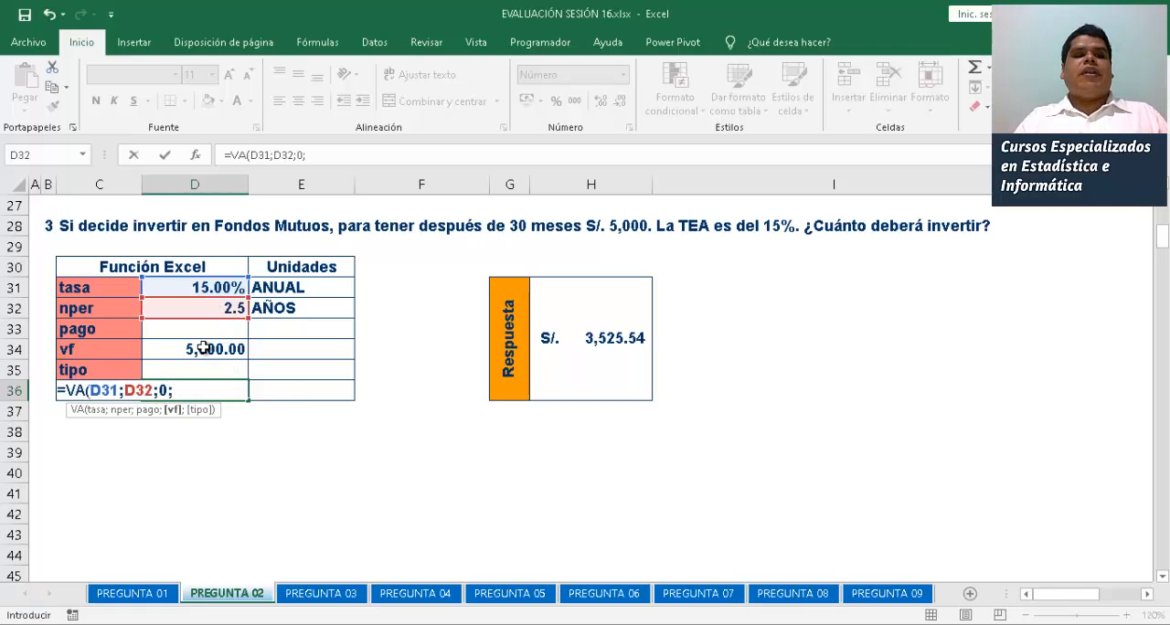
click(201, 346)
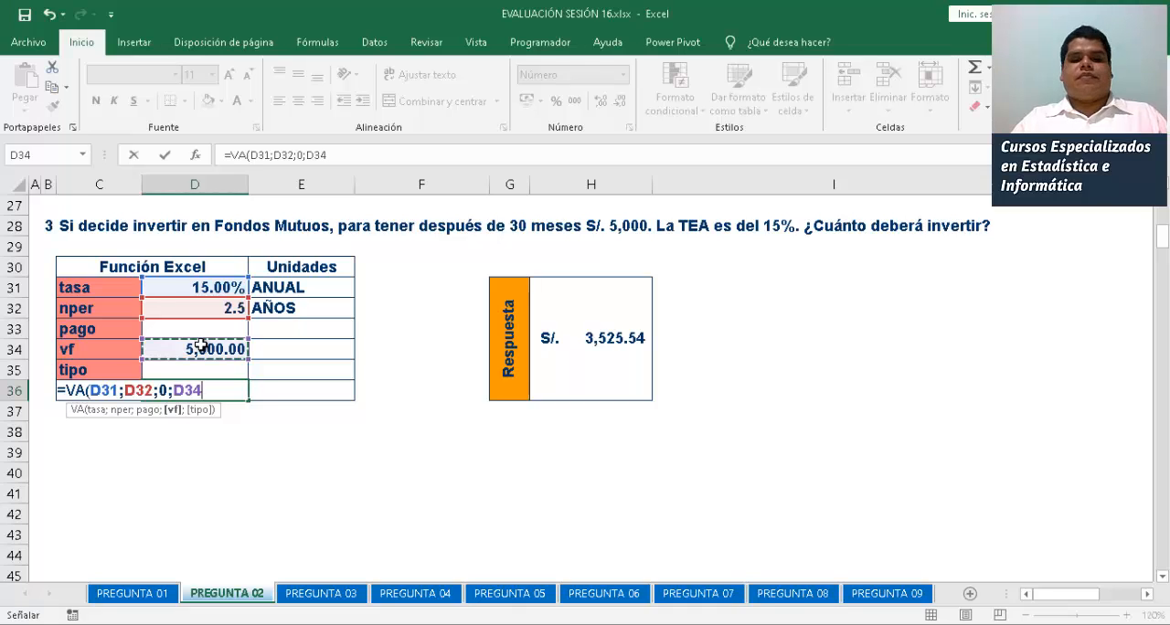
text())
key(Return)
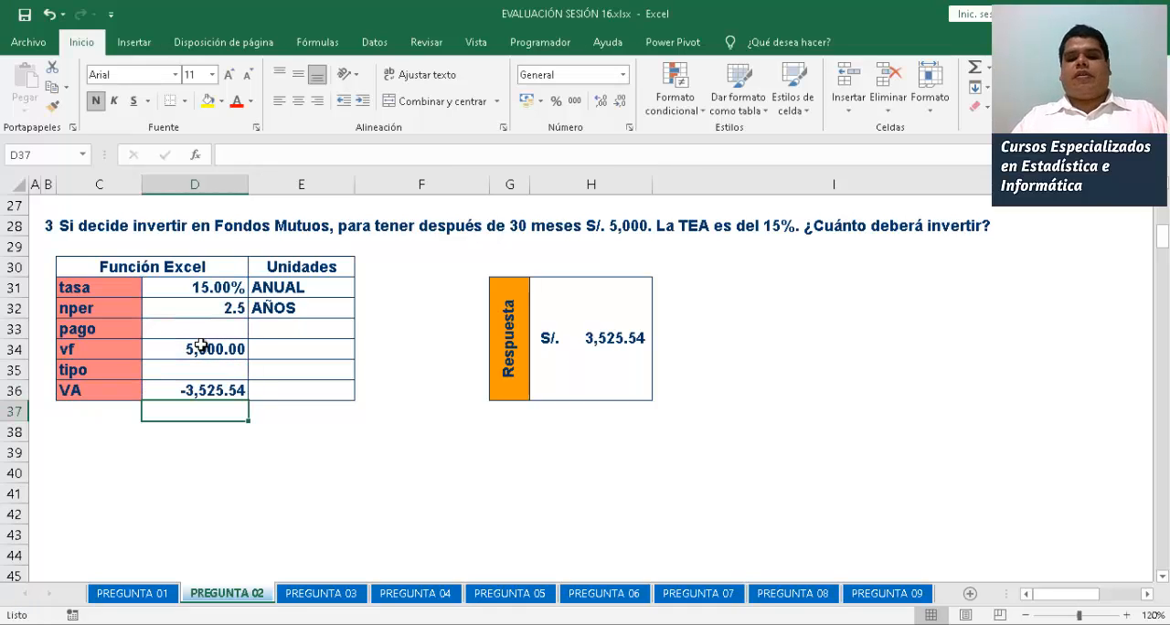
key(Up)
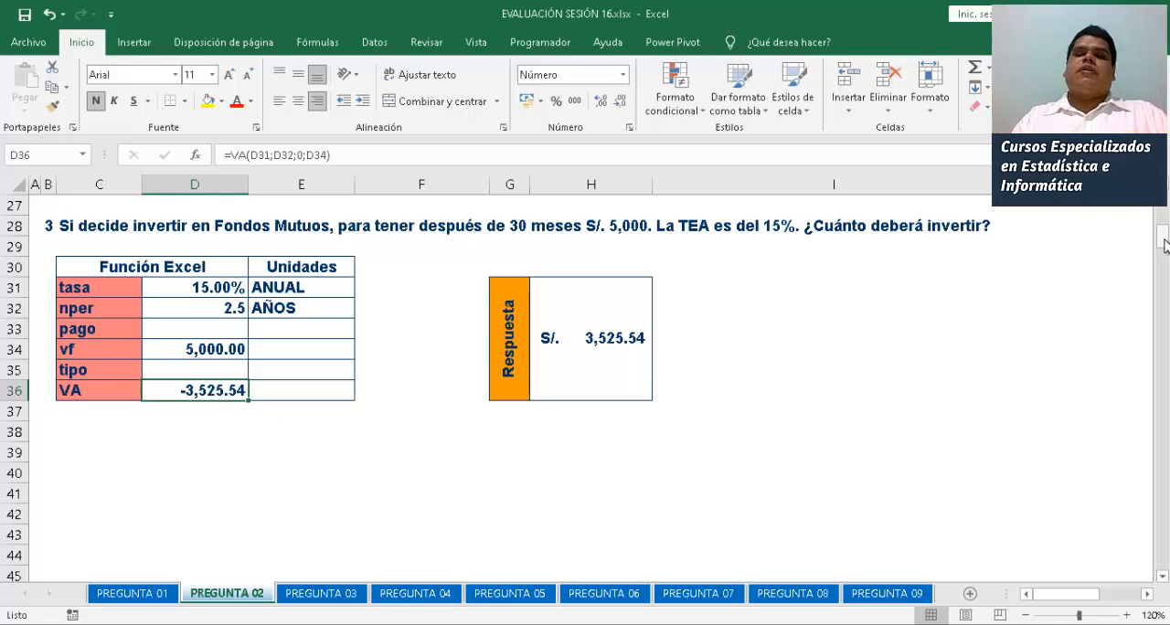
drag(1163, 243, 1165, 187)
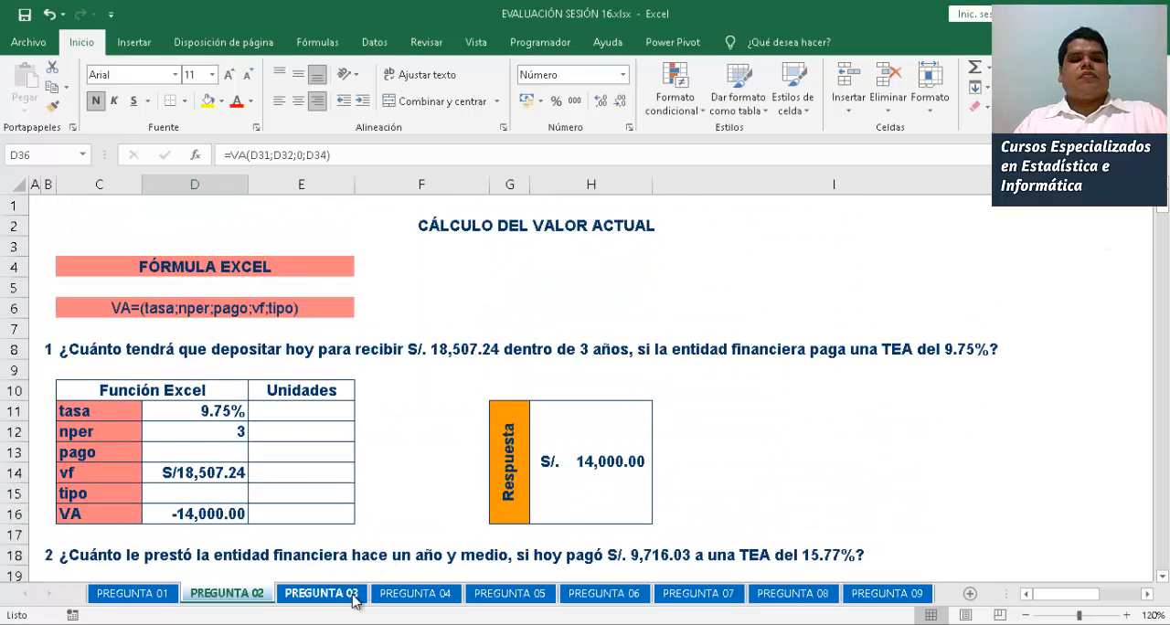
Open the PREGUNTA 03 sheet and widen column H slightly so the first problem's answer fits
click(321, 593)
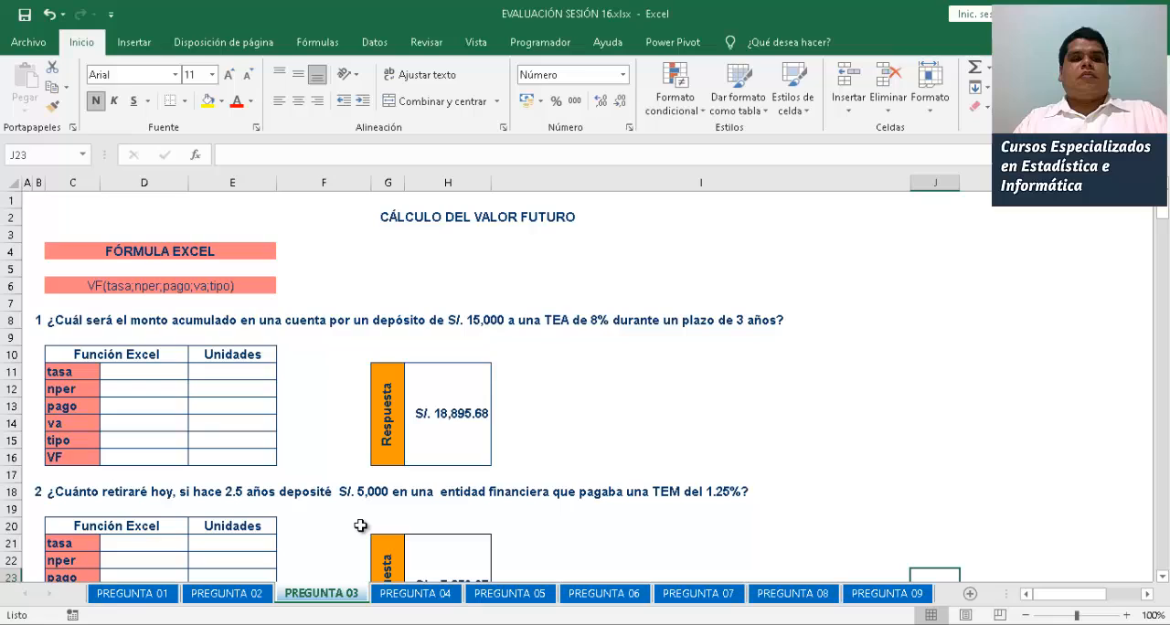
click(148, 370)
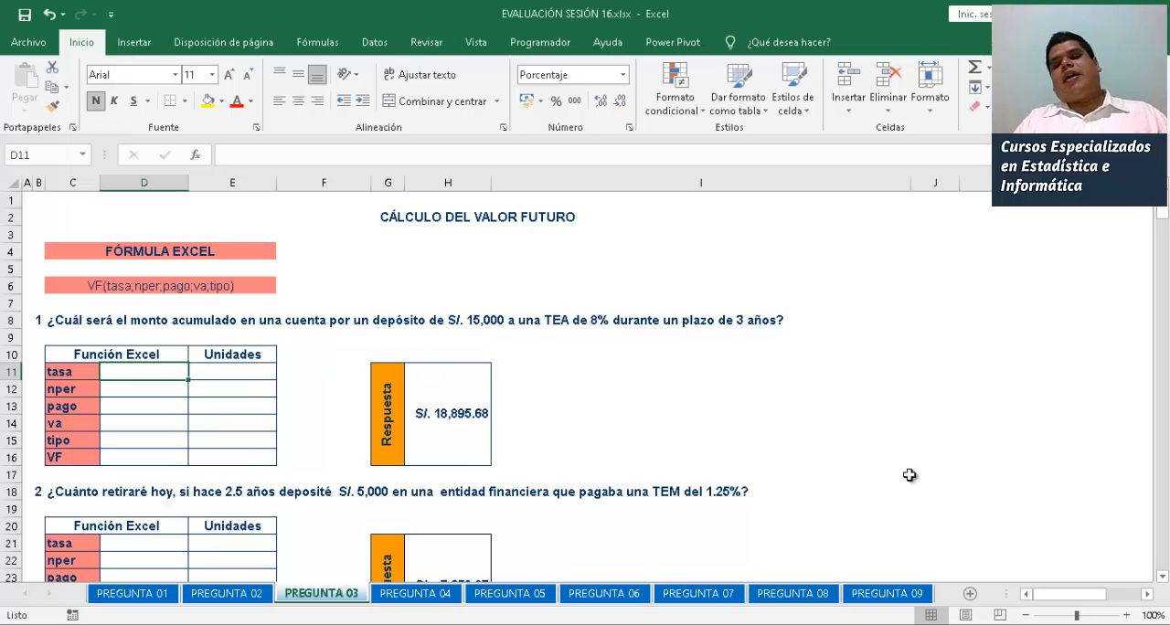
click(1131, 615)
click(1126, 614)
click(1125, 614)
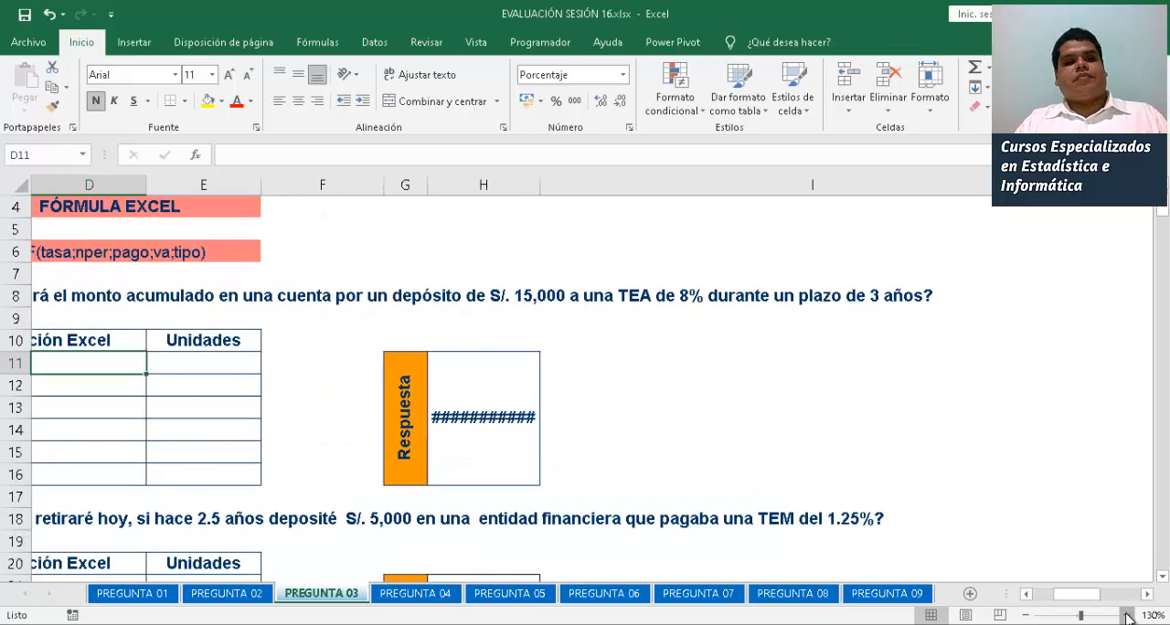
click(1126, 614)
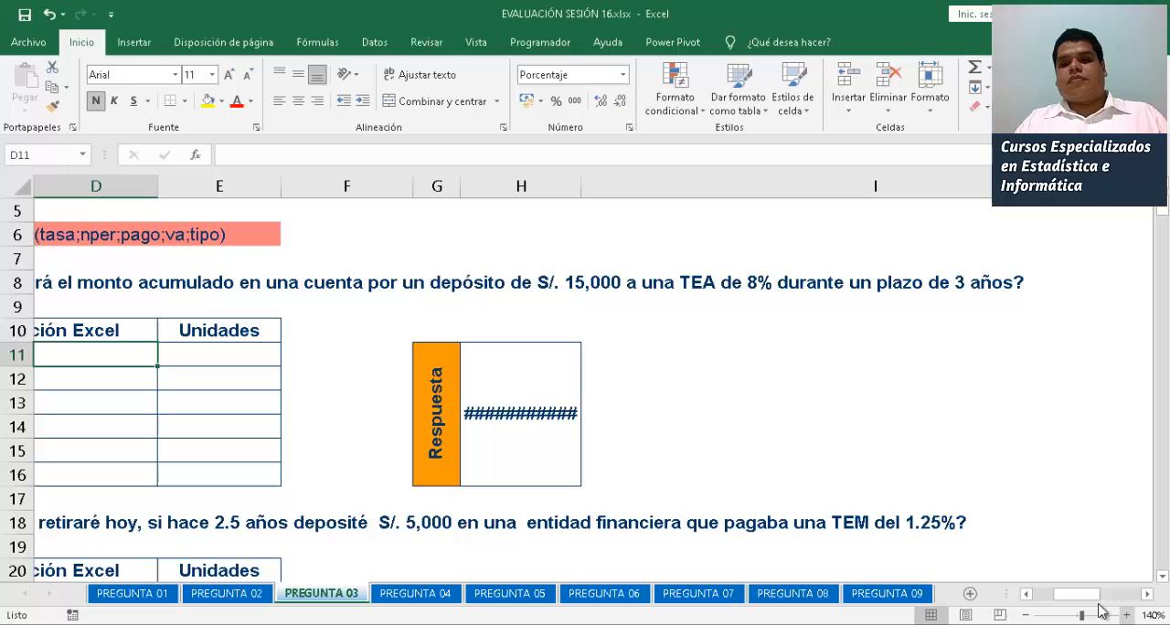
click(1025, 615)
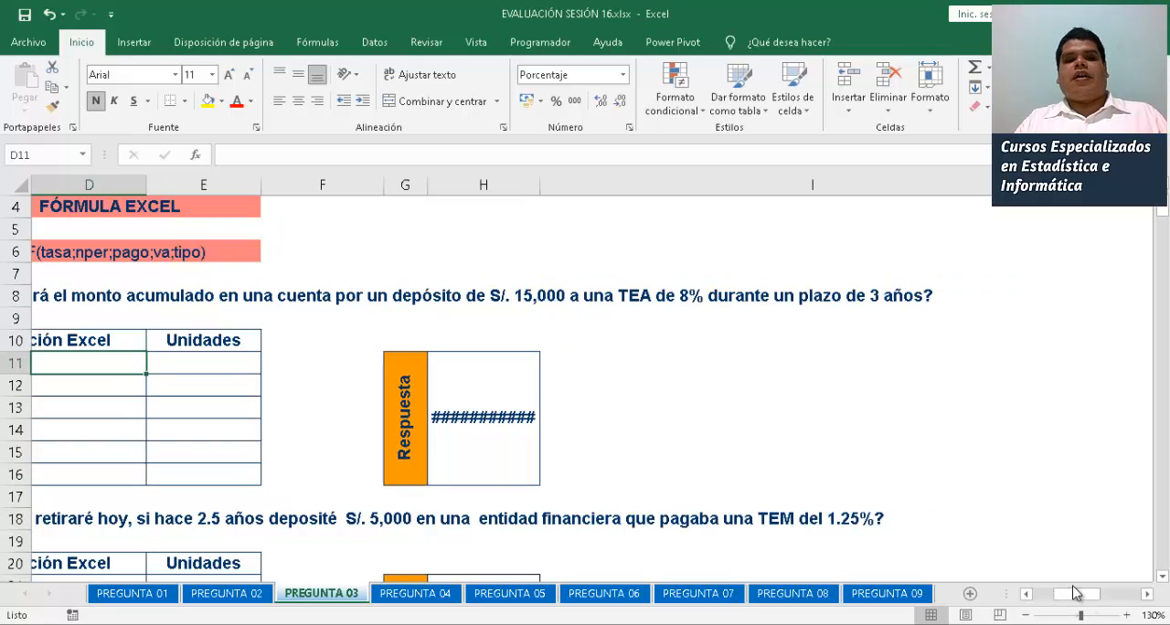
drag(1068, 596, 978, 605)
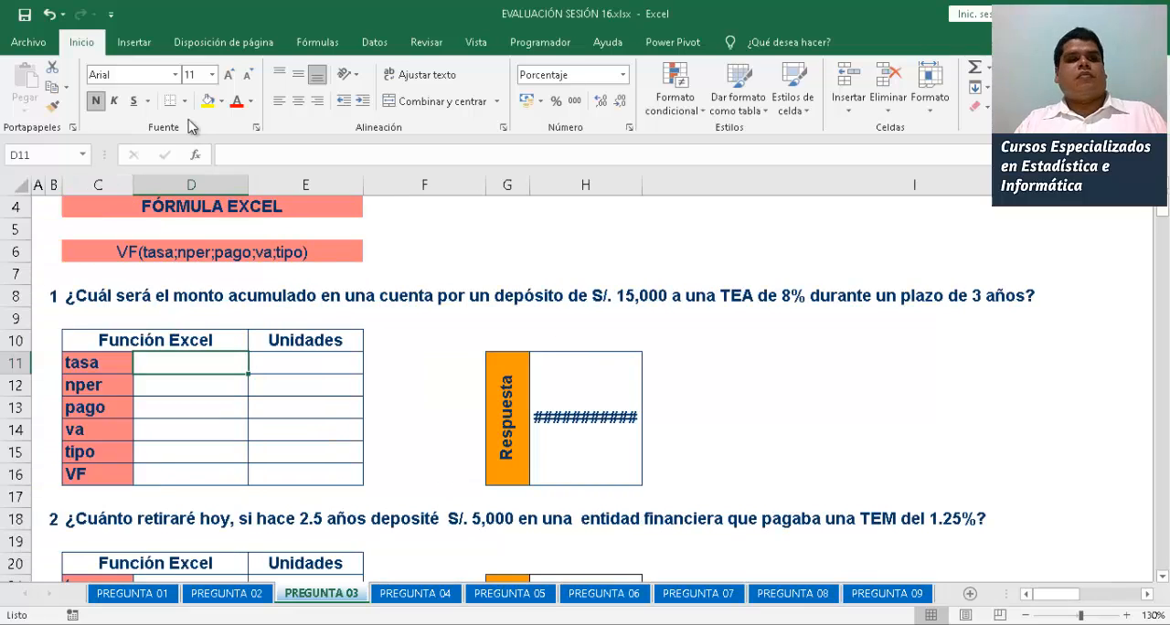
double_click(75, 42)
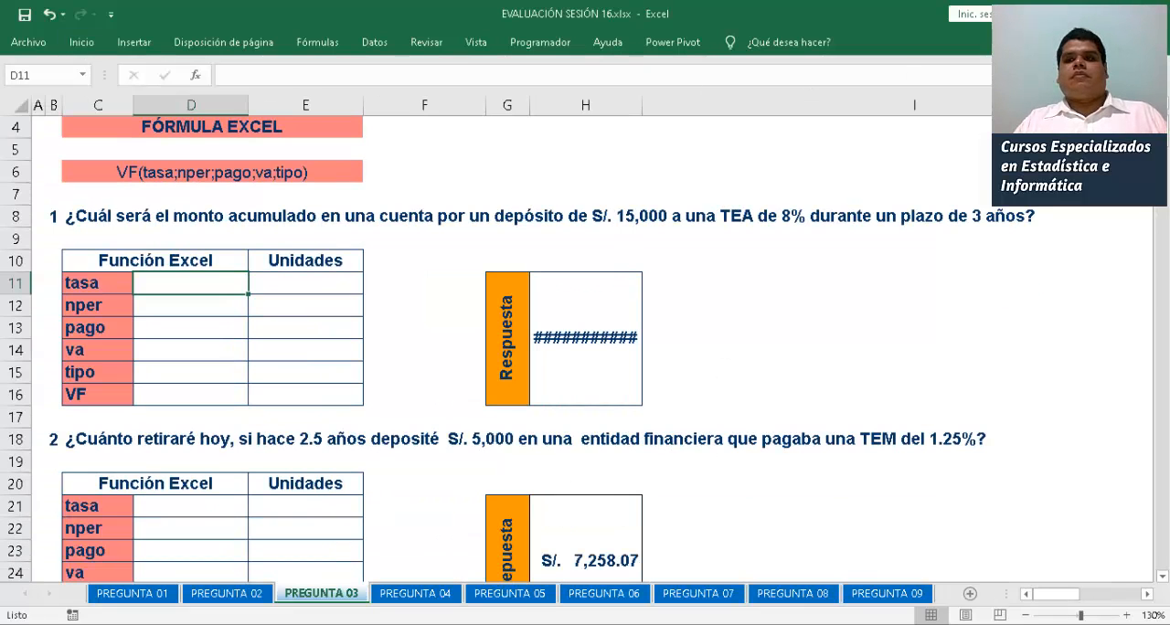
scroll(585, 348, up, 1)
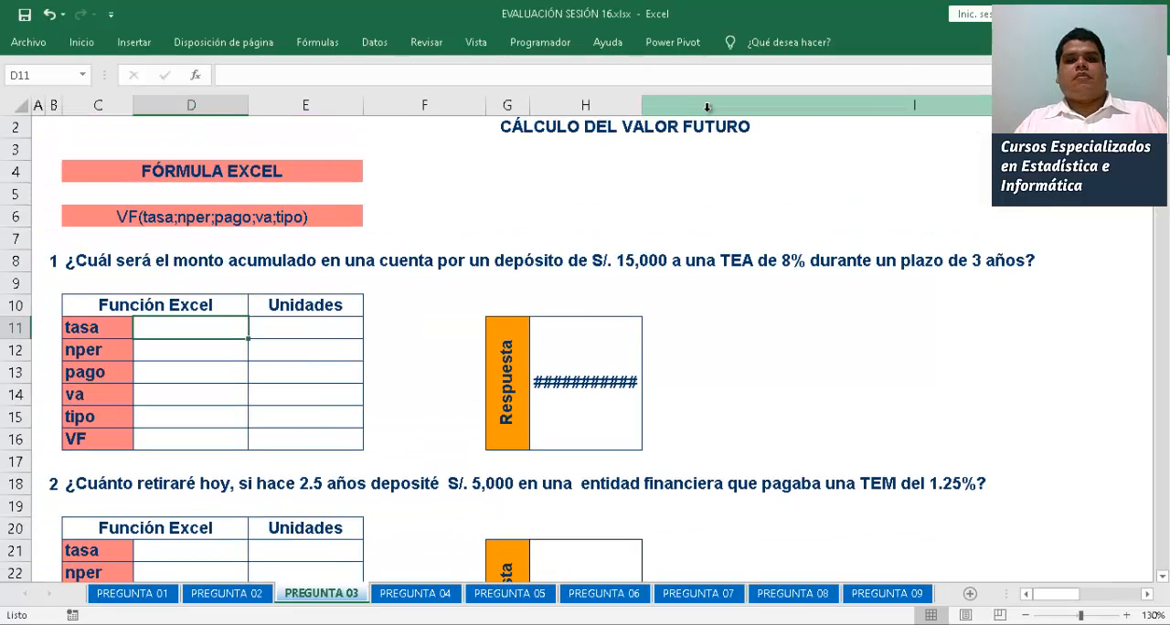
drag(643, 108, 657, 110)
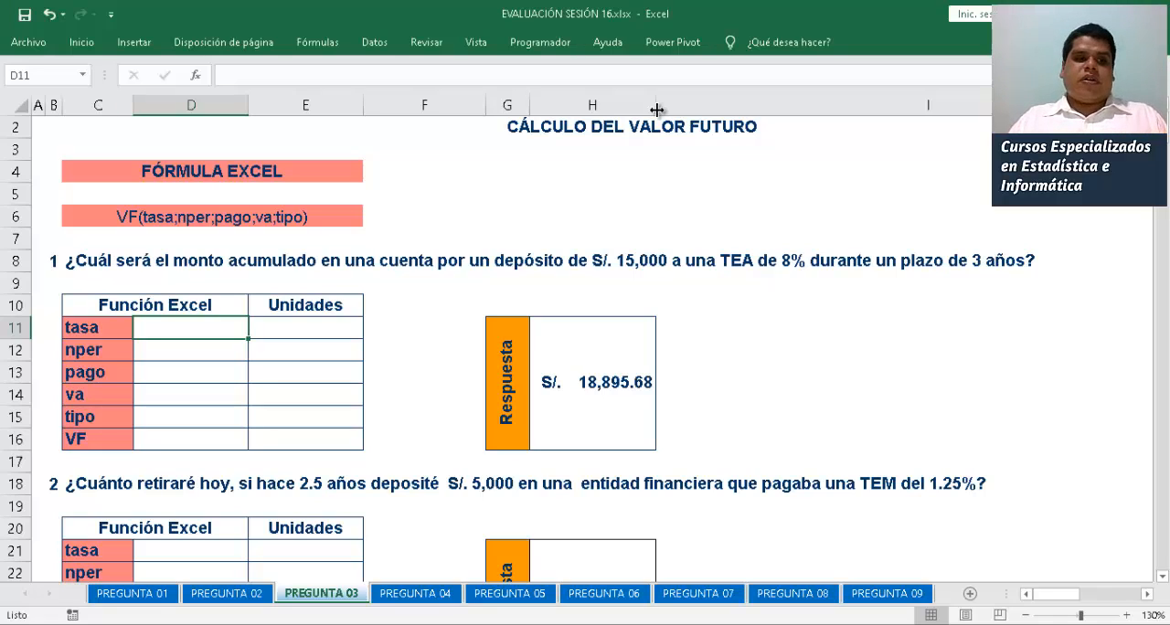
Enter -15000 as the first problem's va in D14
key(Down)
key(Down)
key(Down)
text(-15,00)
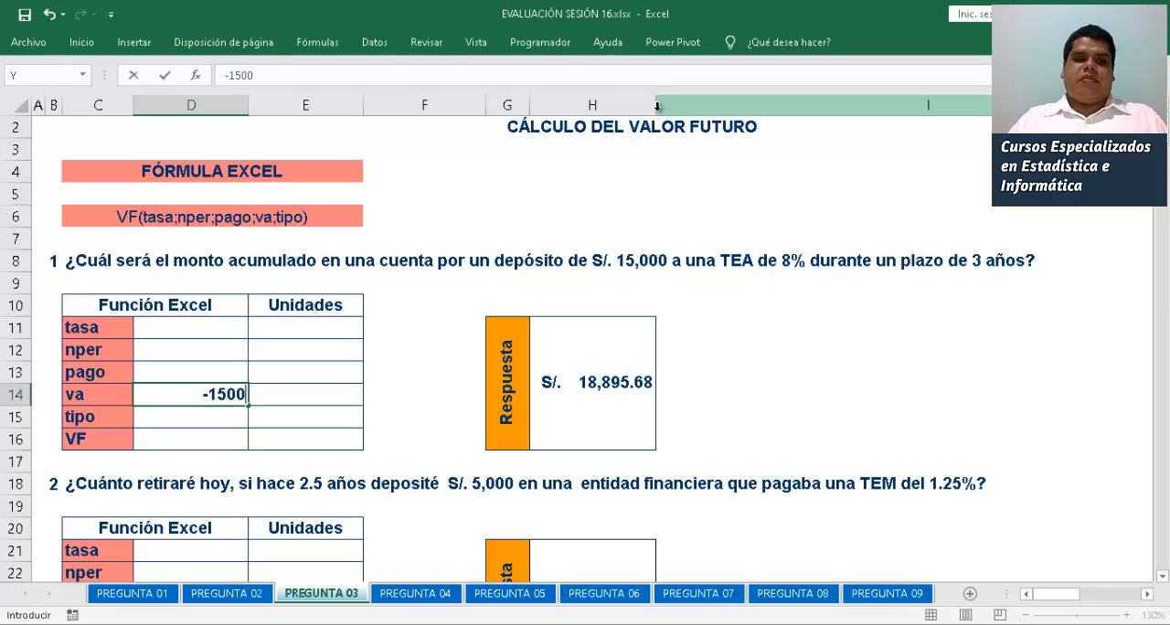
text(0)
key(Return)
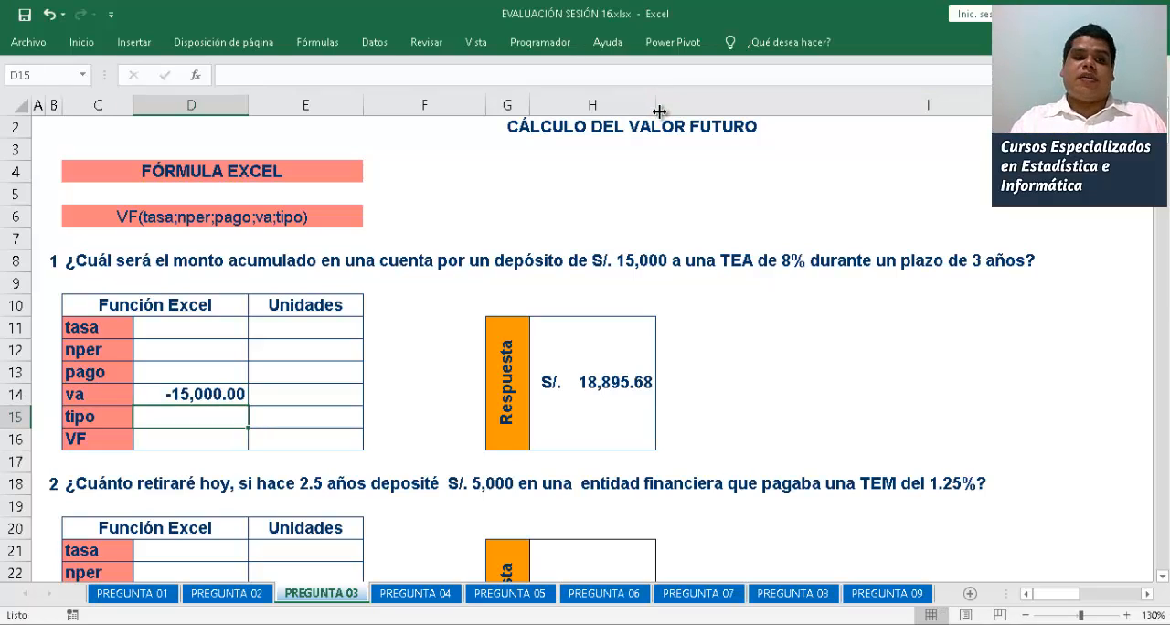
Apply the Moneda number format to the first problem's va in D14
click(203, 389)
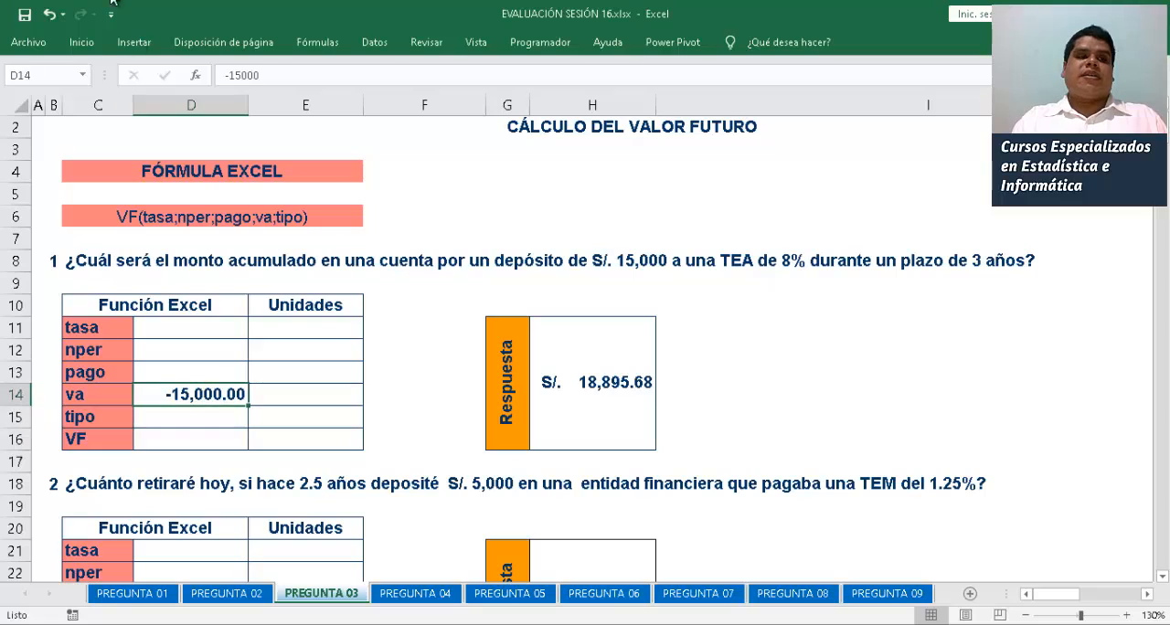
click(79, 44)
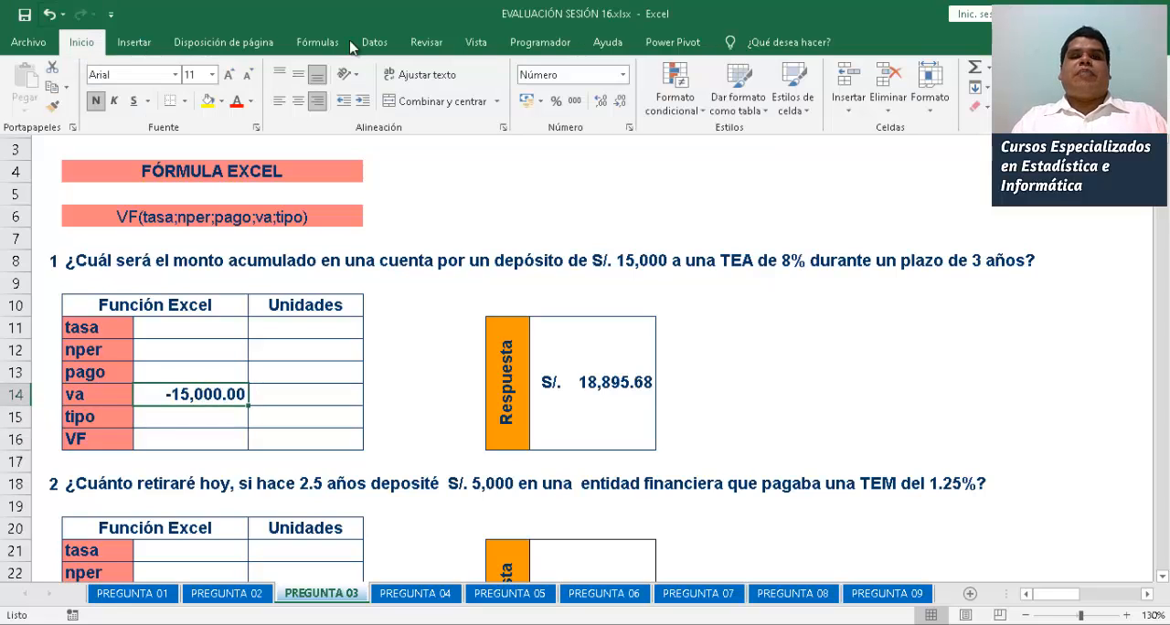
click(623, 75)
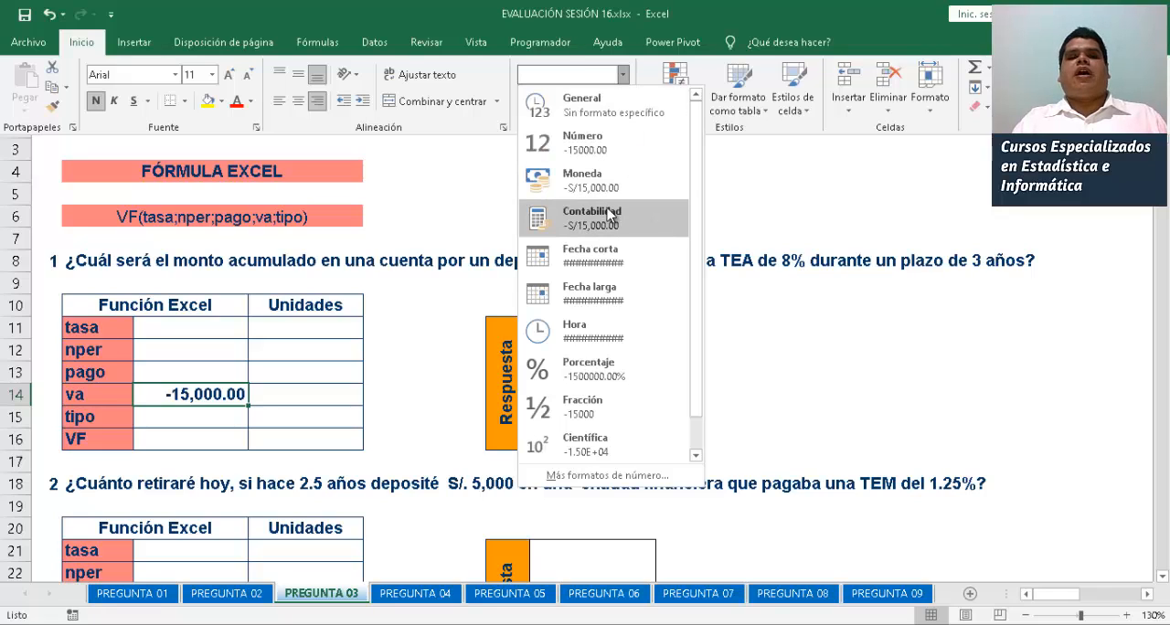
click(589, 183)
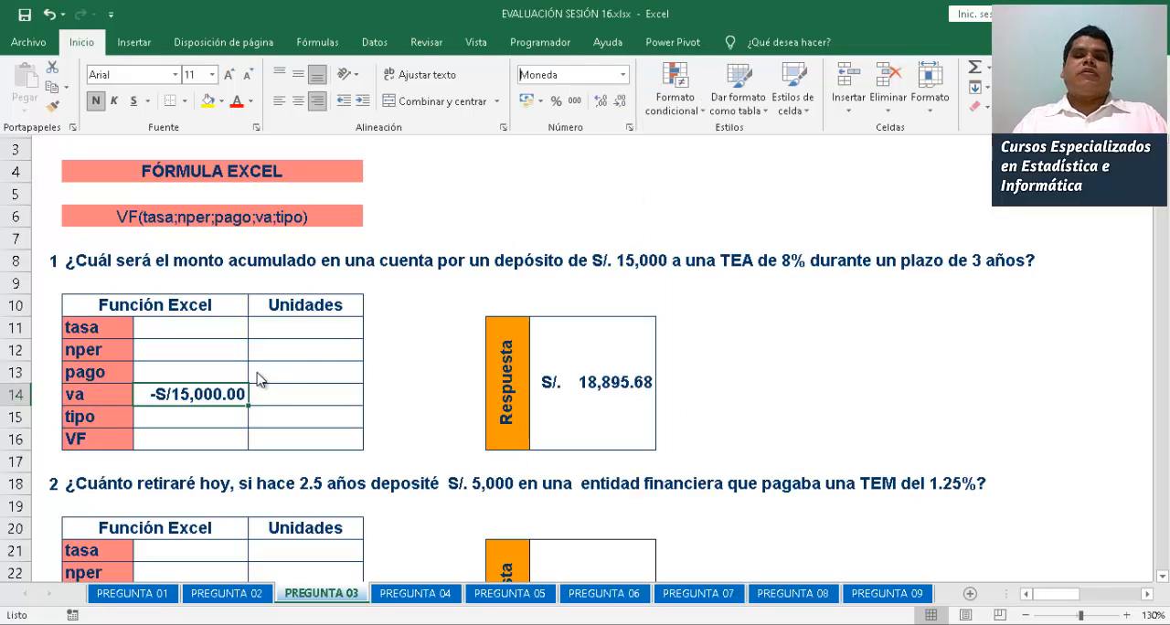
Enter 8% as the first problem's tasa in D11 and 3 as its nper in D12
click(199, 332)
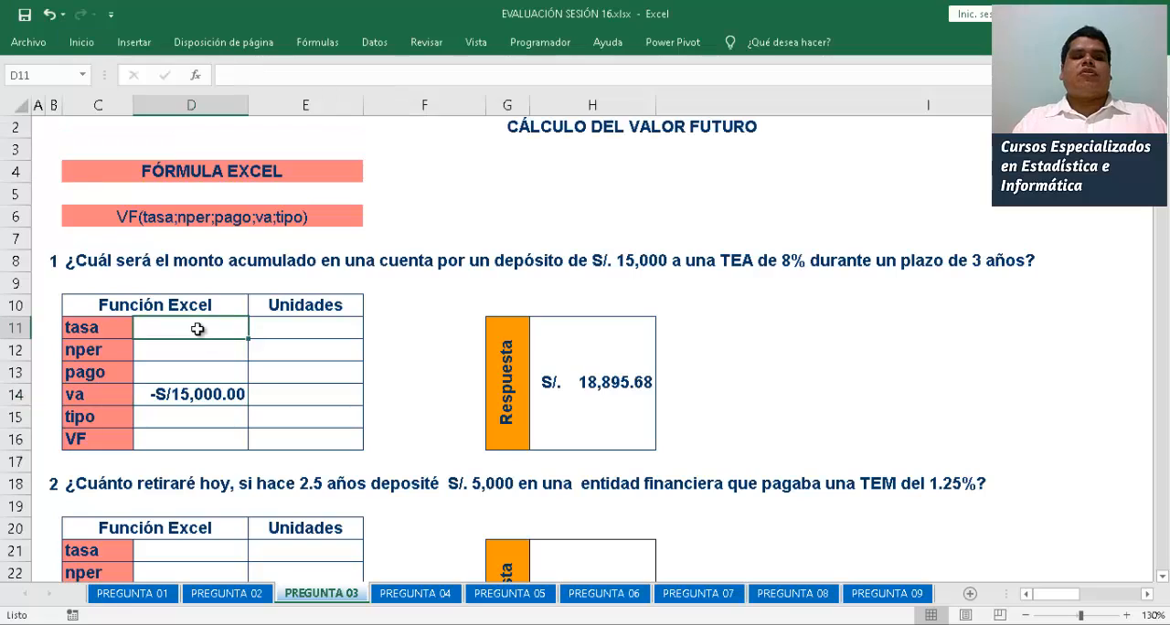
text(8%)
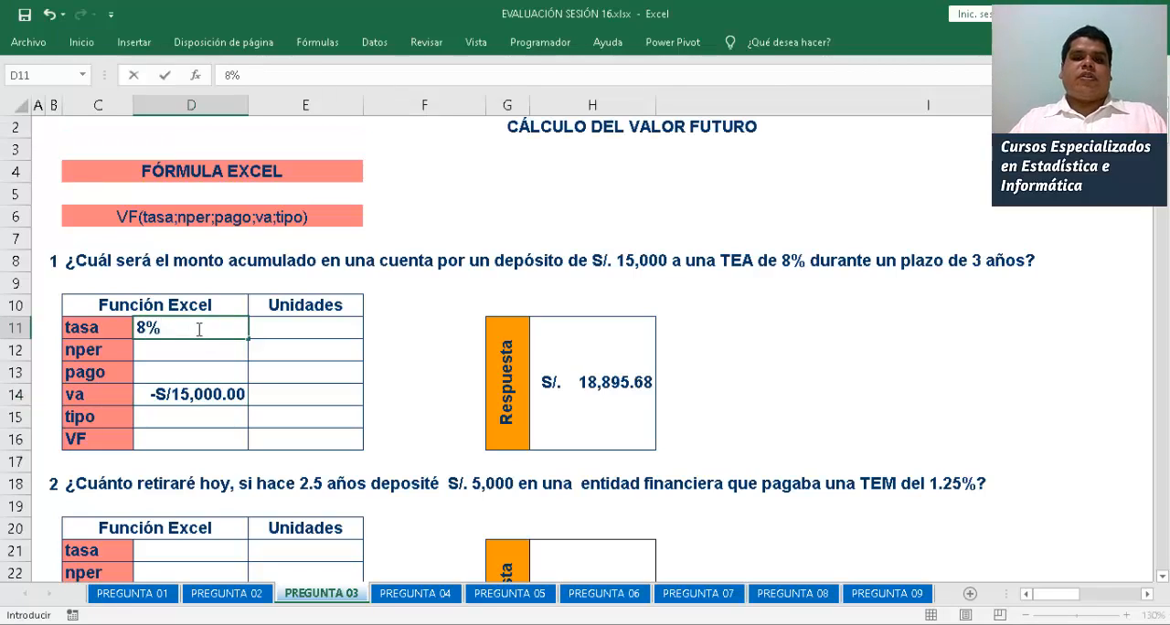
key(Return)
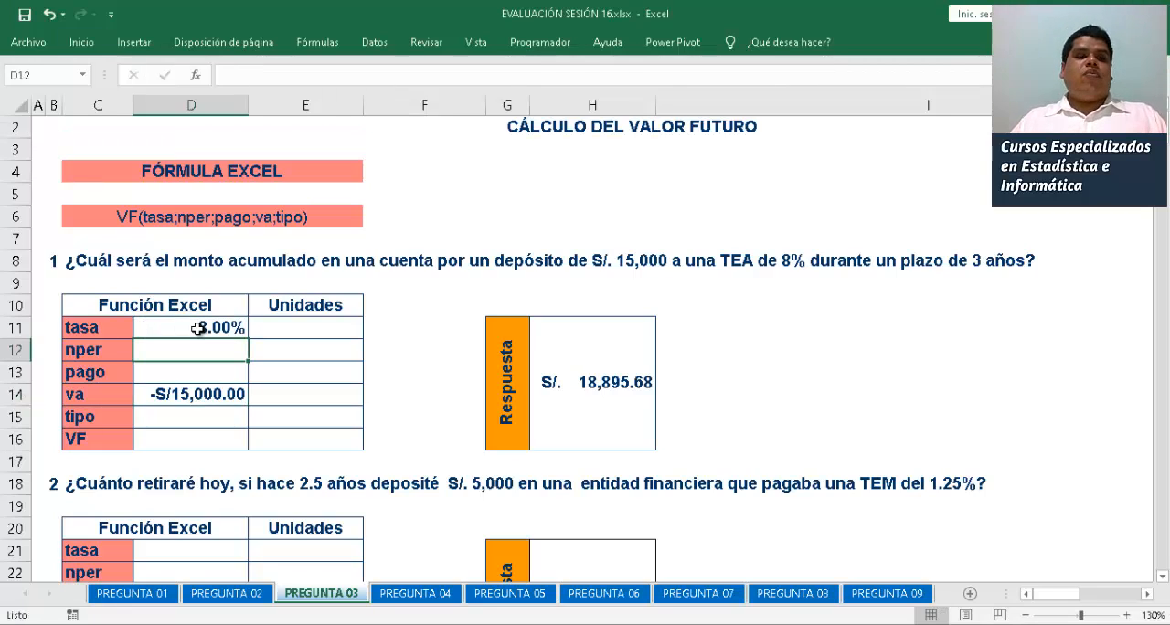
text(3)
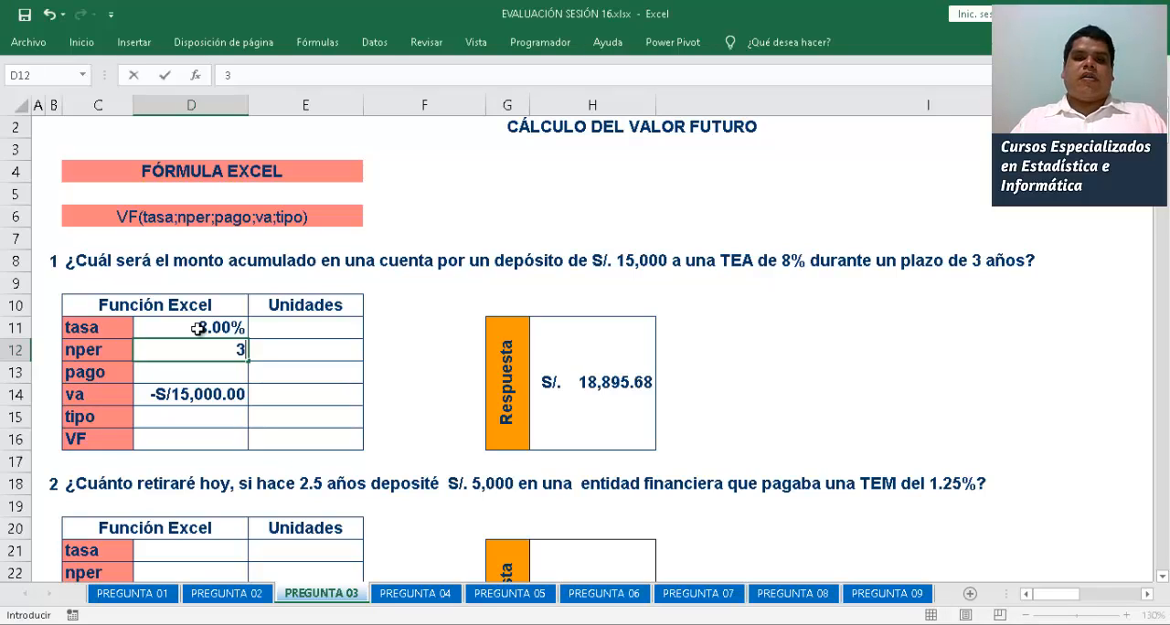
key(Return)
key(Return)
key(Return)
key(Return)
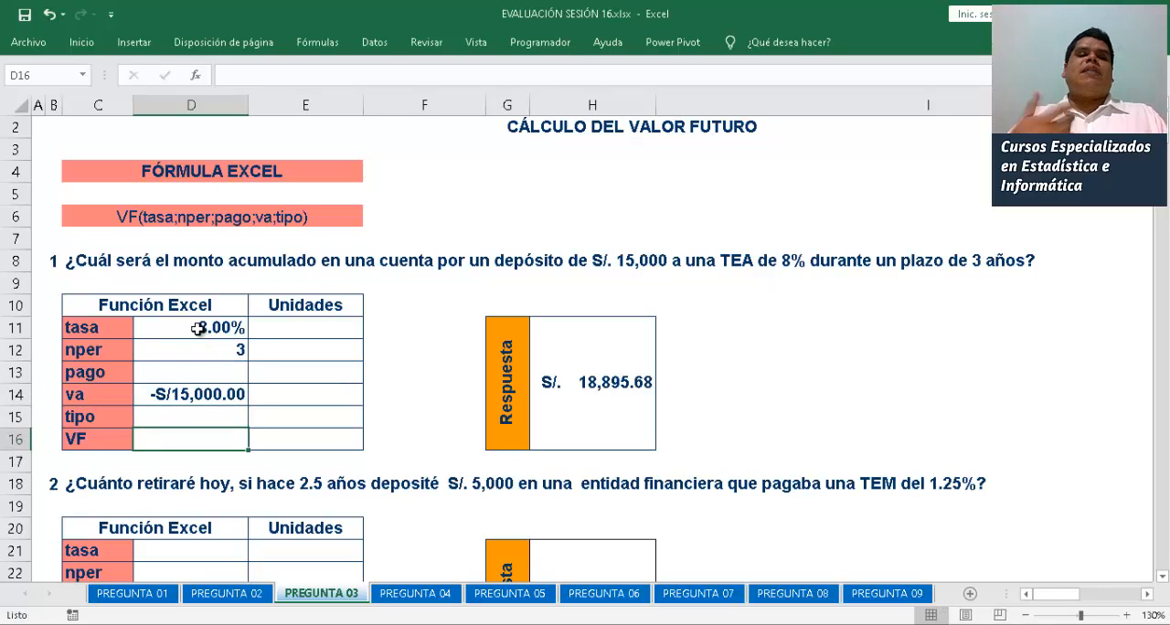
Calculate the first problem's VF in D16 with =VF(D11;D12;0;D14)
text(=VF()
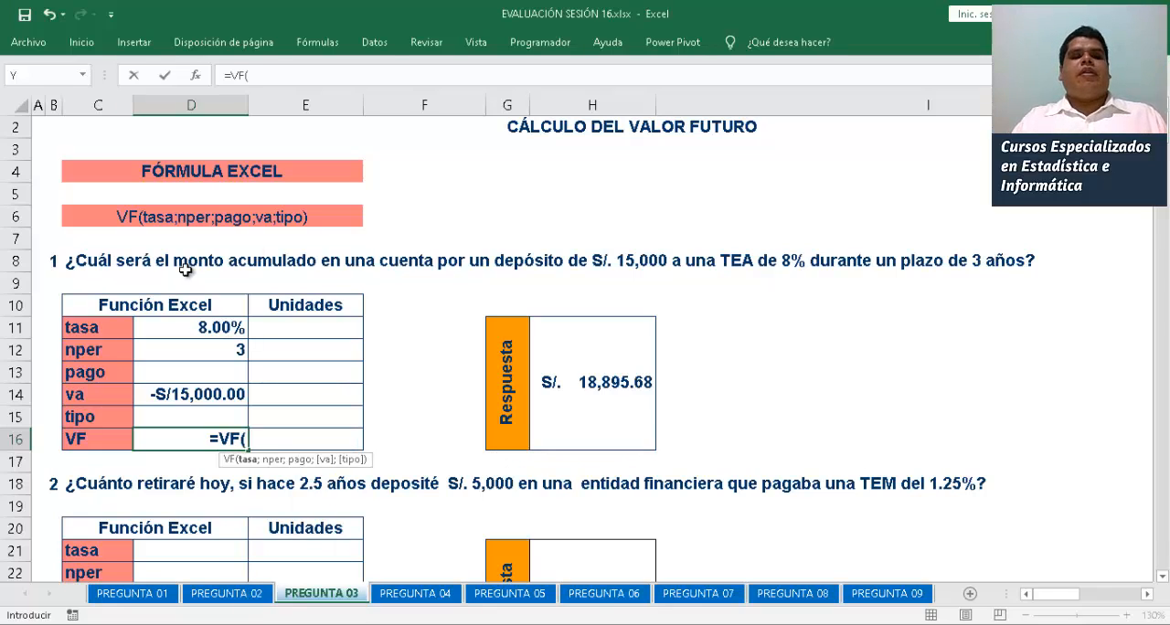
click(212, 329)
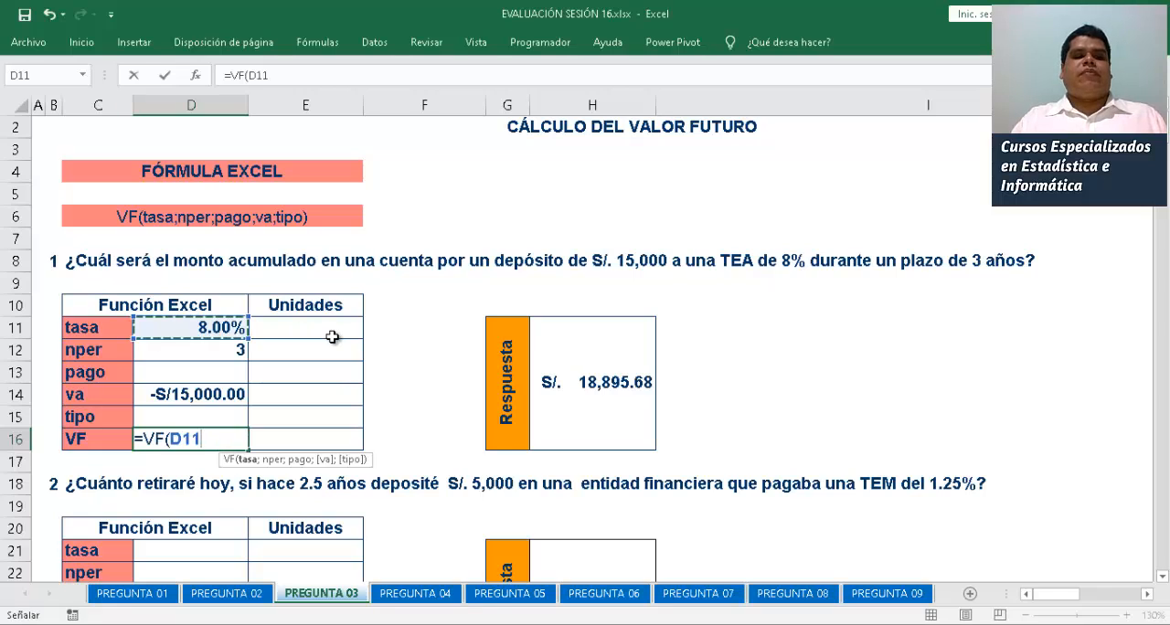
text(;)
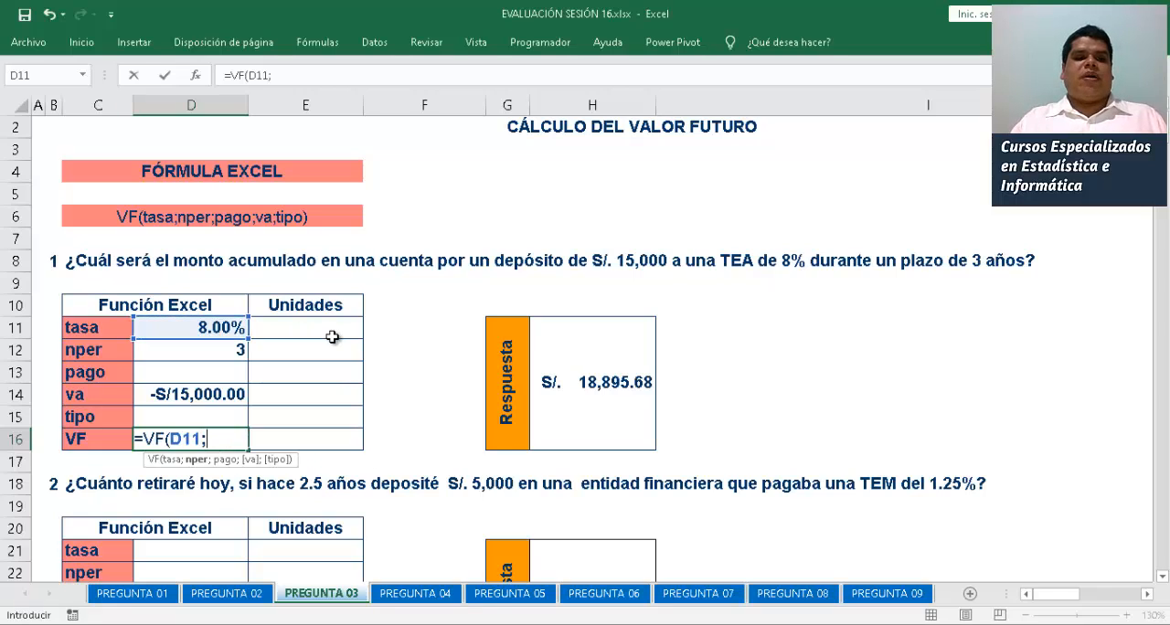
click(193, 344)
text(;)
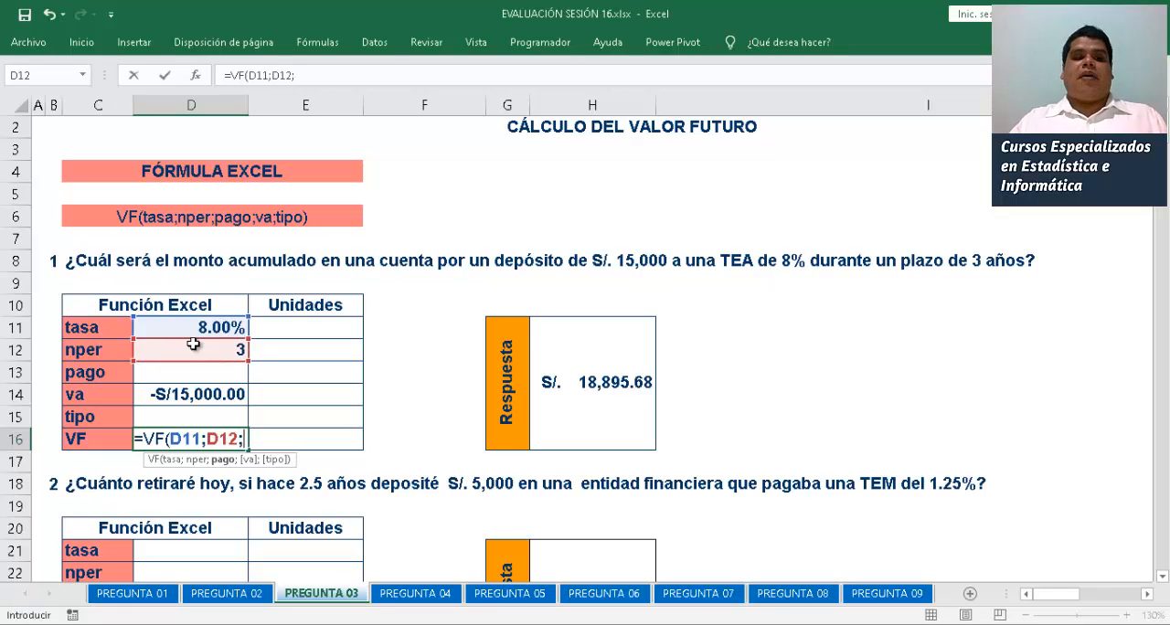
text(0)
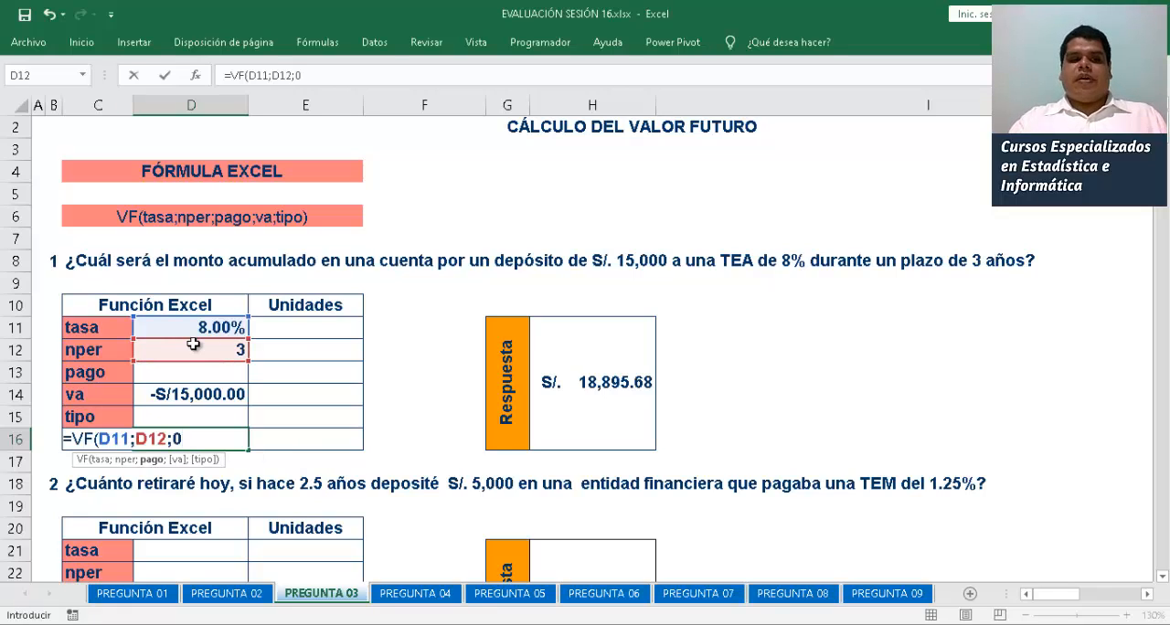
text(;)
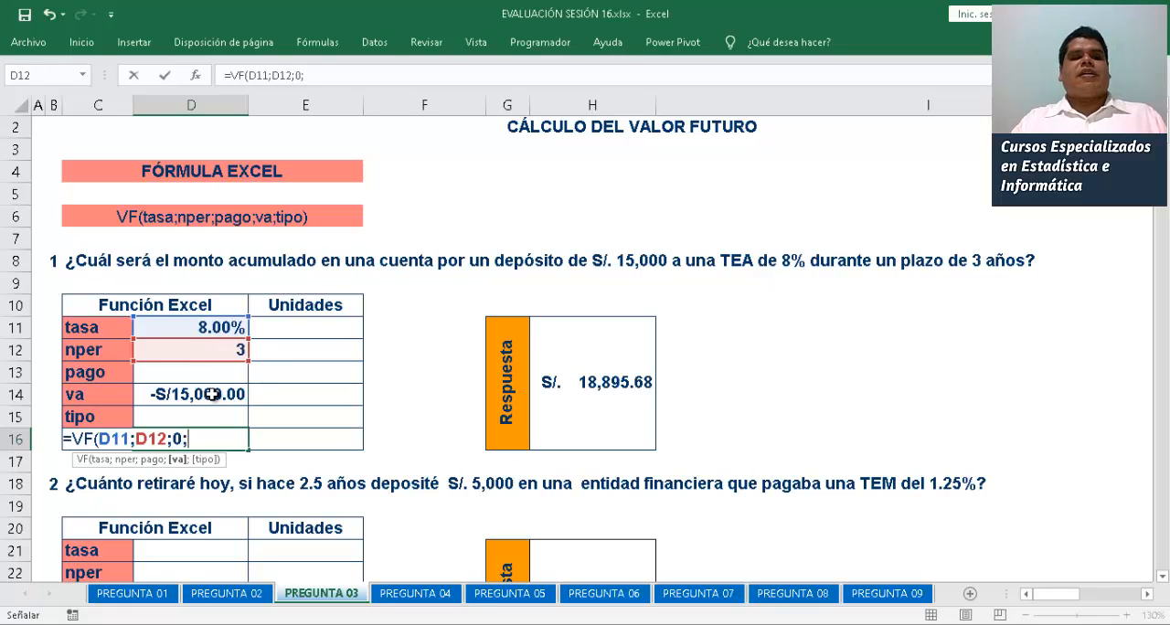
click(212, 394)
text())
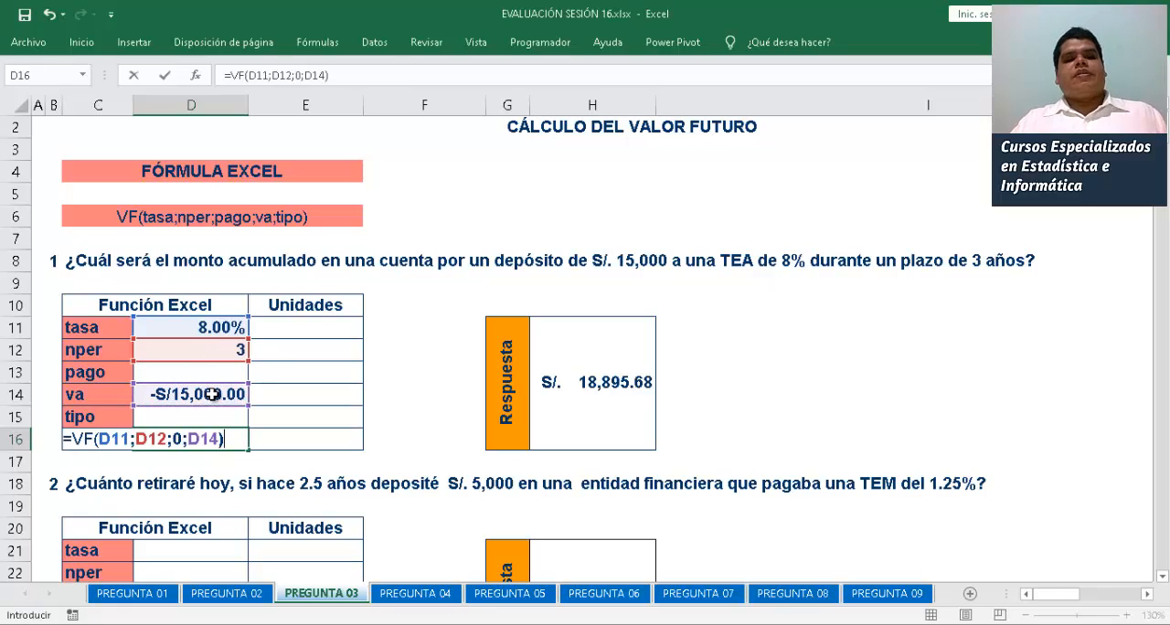
key(Return)
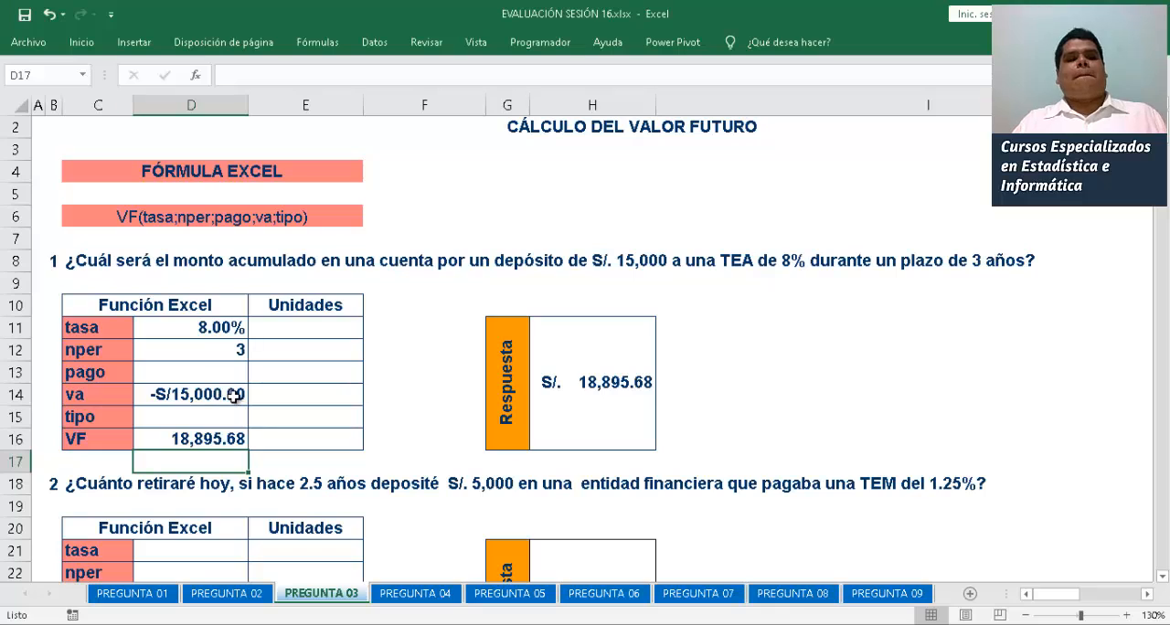
Apply the Moneda number format to the first problem's VF in D16
click(221, 433)
click(84, 44)
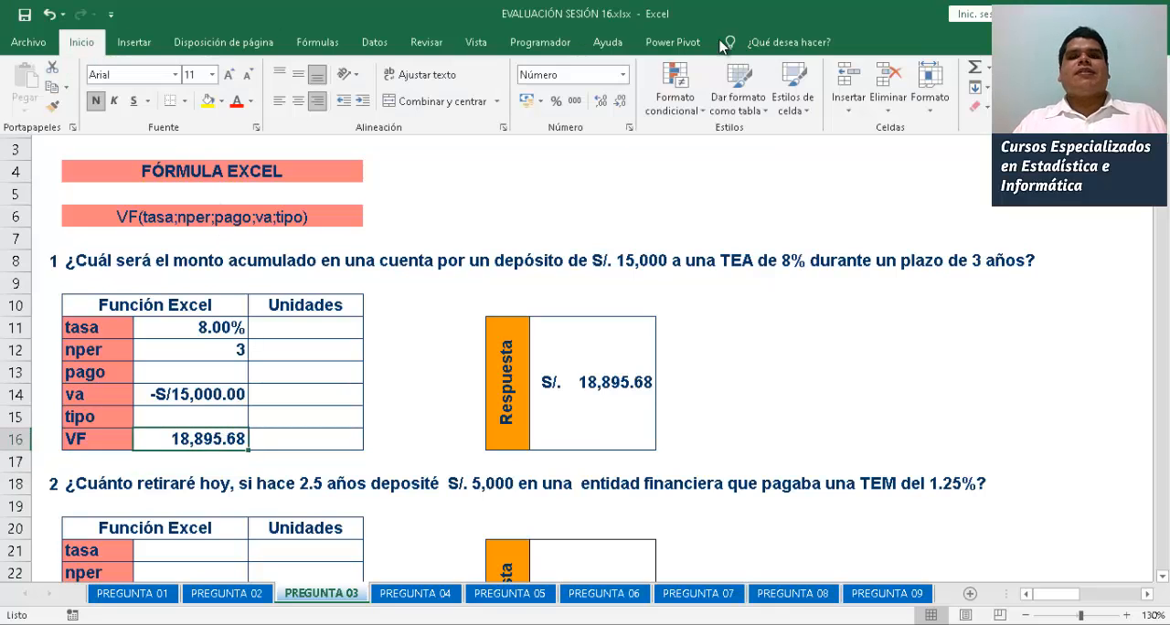
click(621, 76)
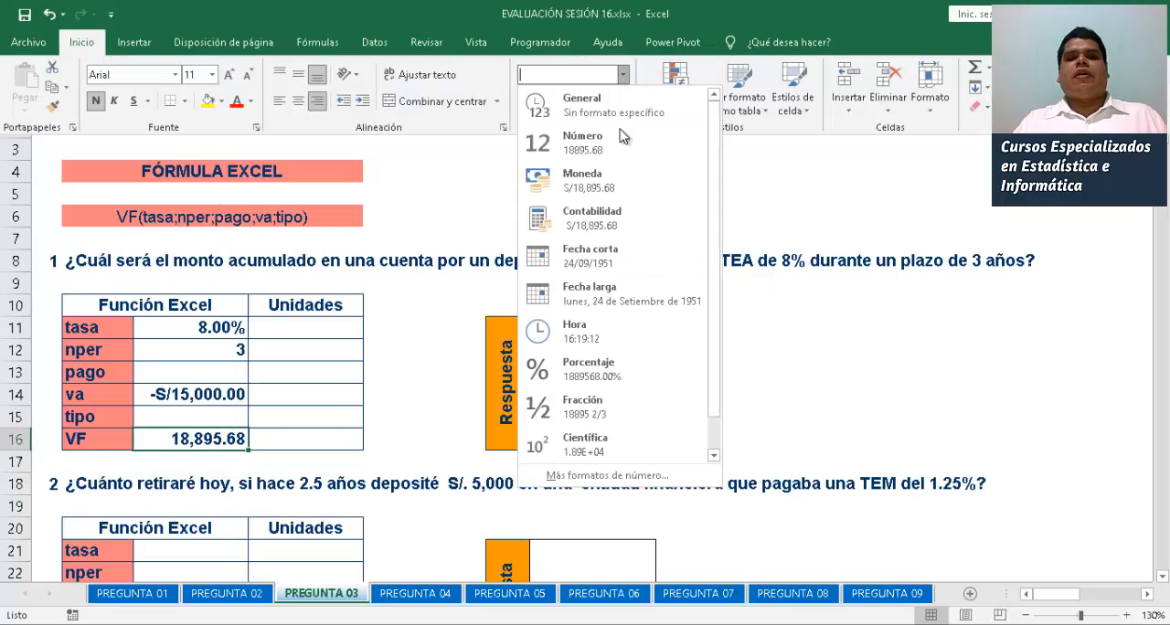
click(621, 192)
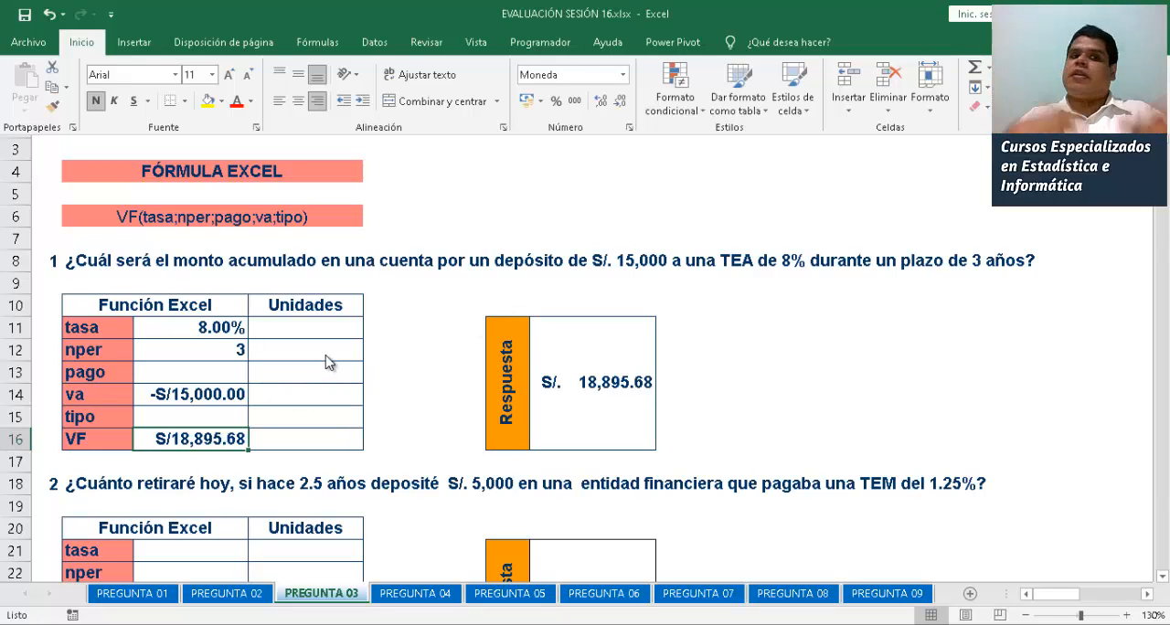
Enter ANUAL as the first problem's tasa unit in E11 and AÑOS as its nper unit in E12
click(304, 326)
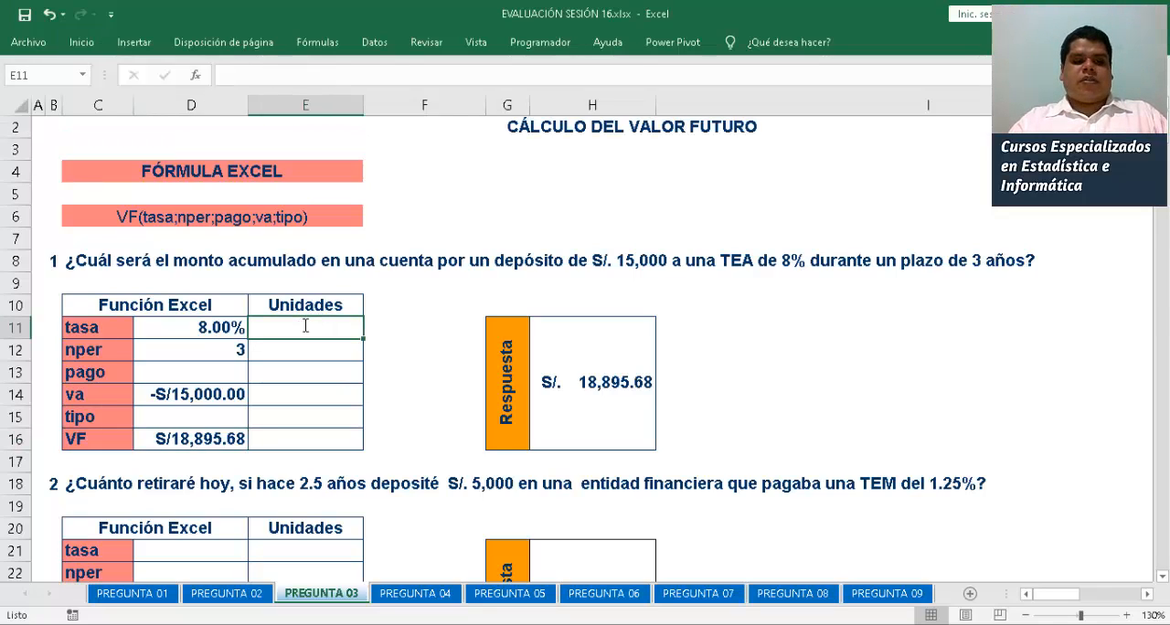
text(ANUAL)
key(Return)
text(AÑOS)
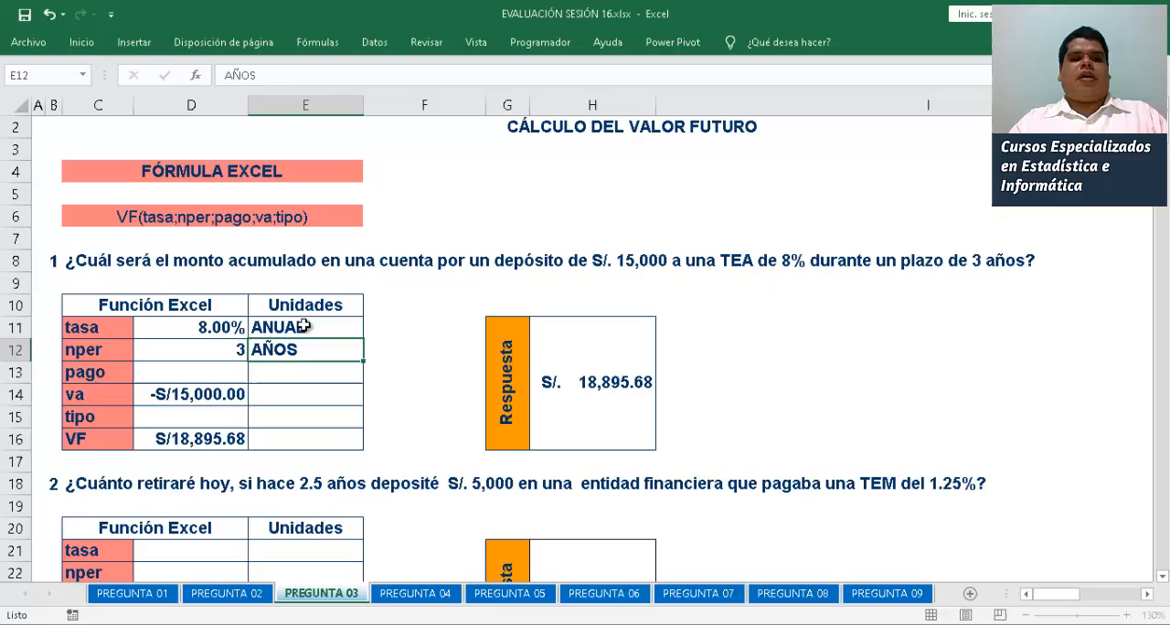
key(Return)
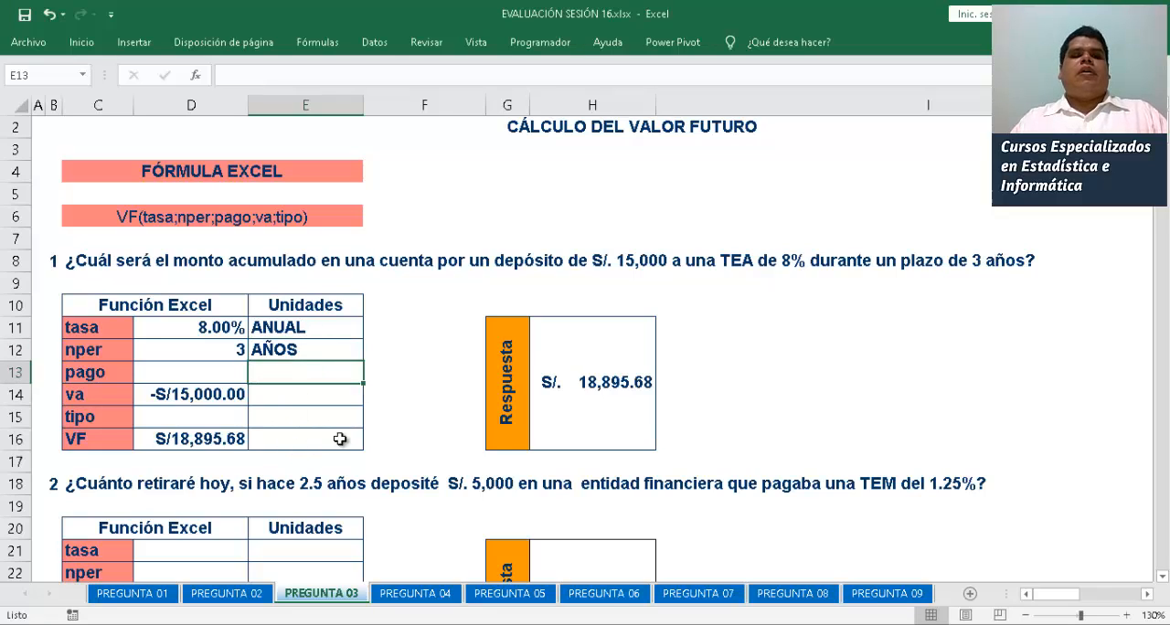
Enter 1.25% as the second problem's tasa in D21 and MENSUAL as its unit in E21
click(1162, 577)
drag(1162, 577, 1163, 582)
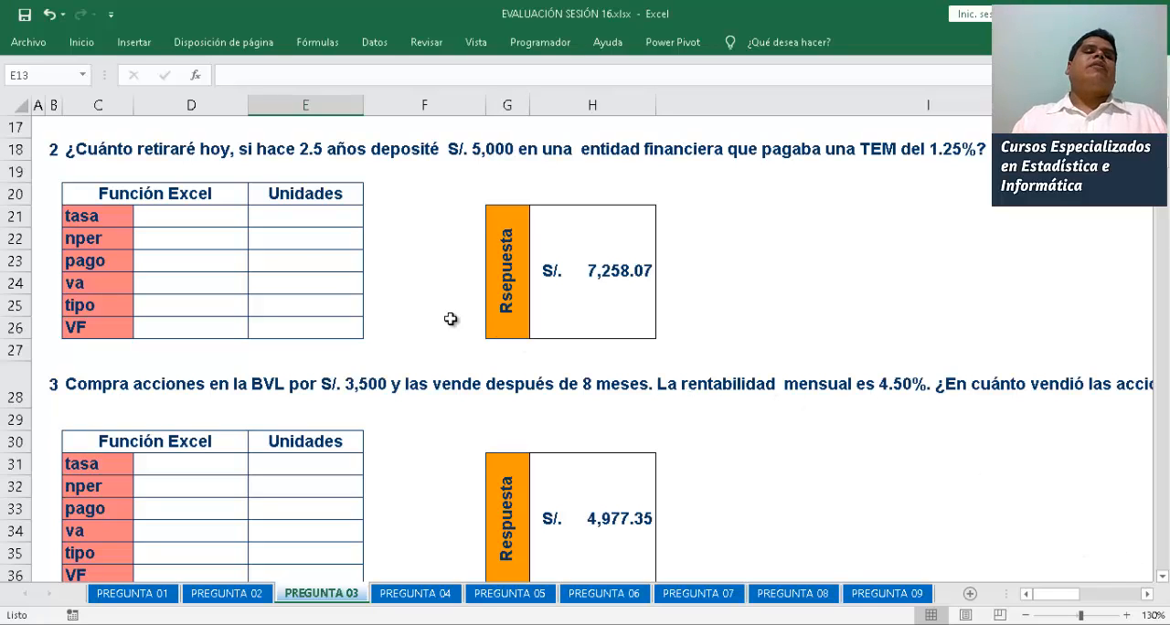
click(201, 225)
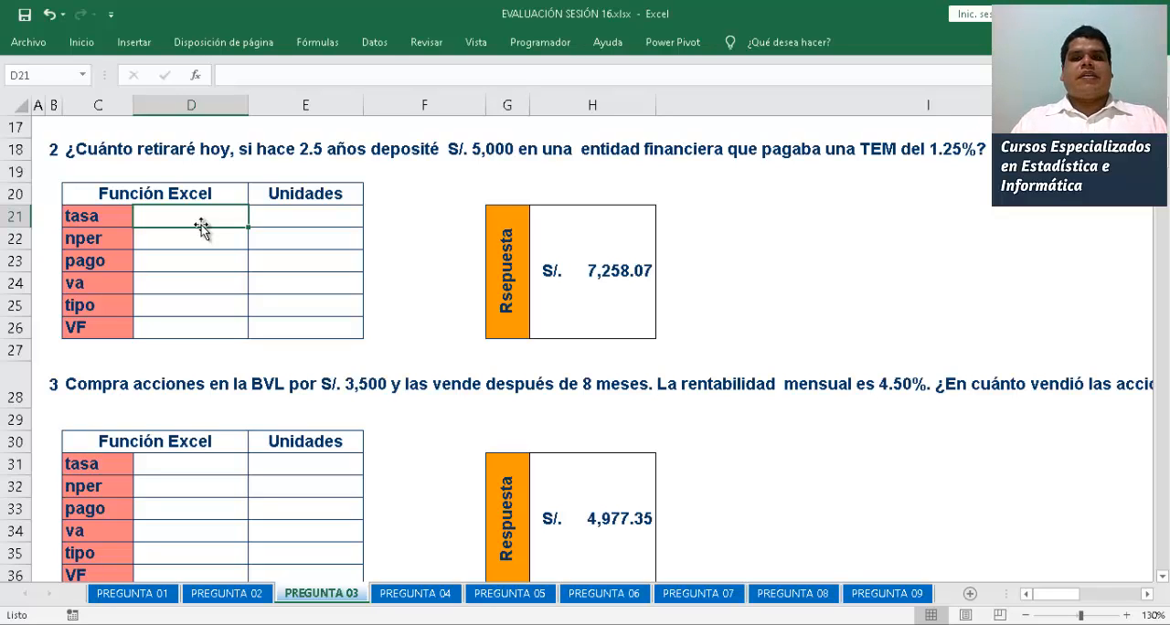
text(1.25)
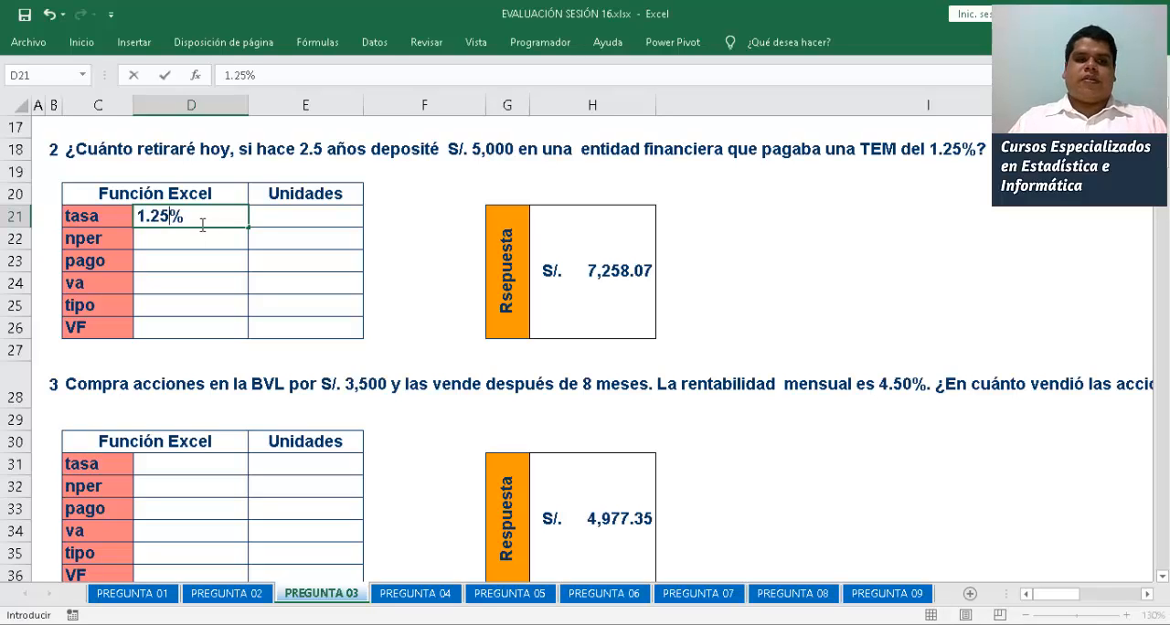
key(Tab)
text(ME)
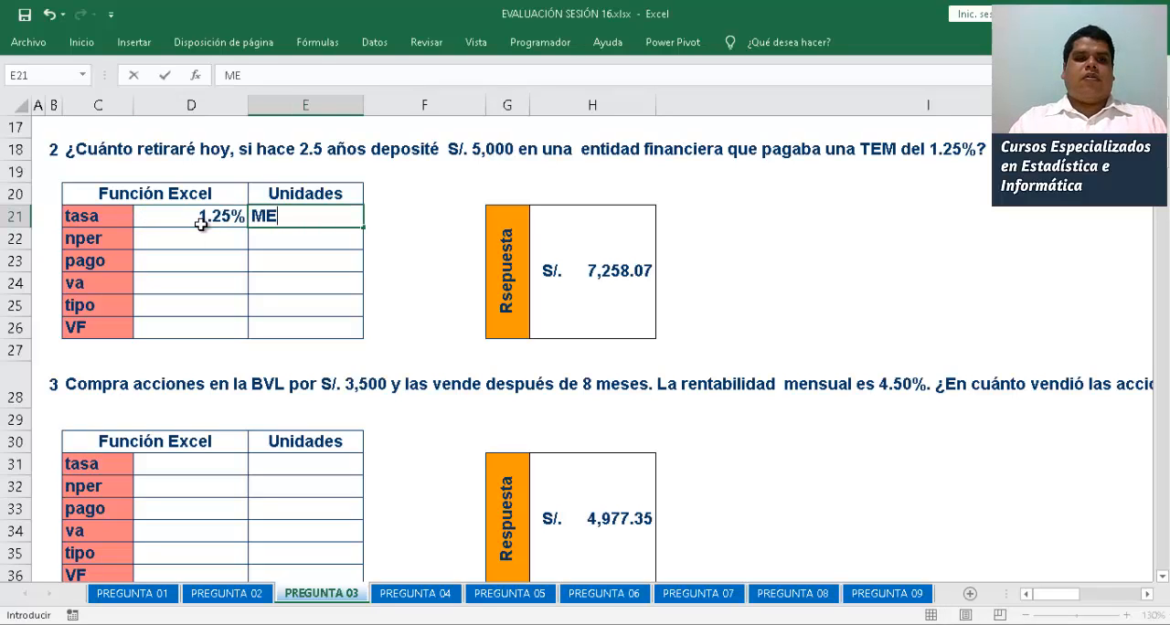
text(NSUAL)
key(Return)
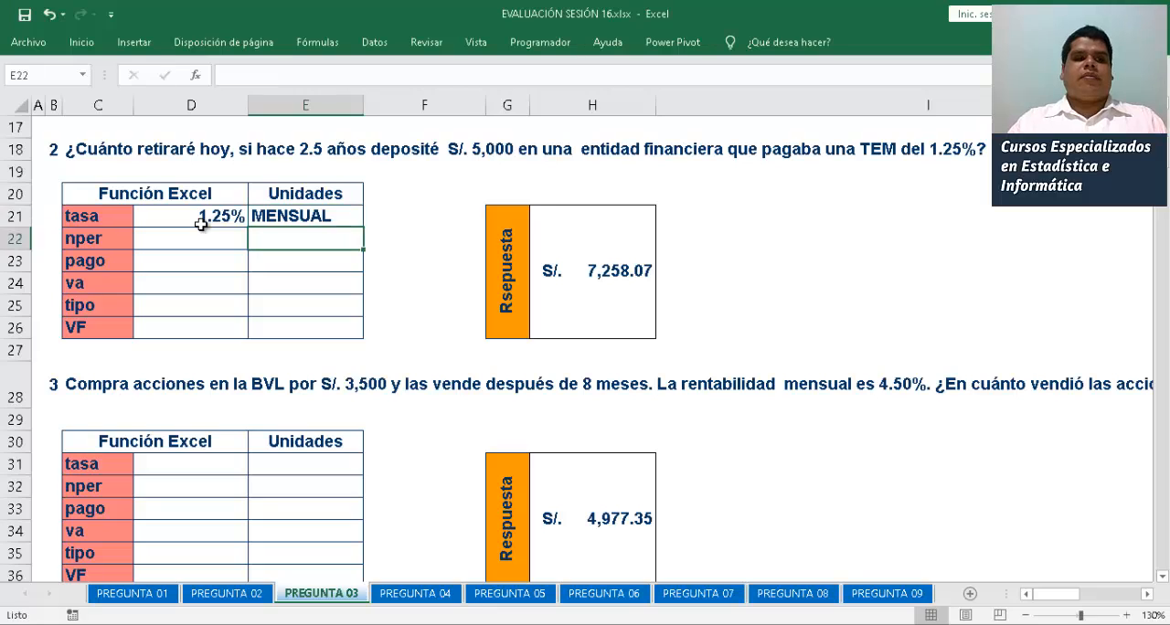
Calculate the second problem's nper in D22 with =2.5*12 and enter MESES as its unit in E22
click(202, 230)
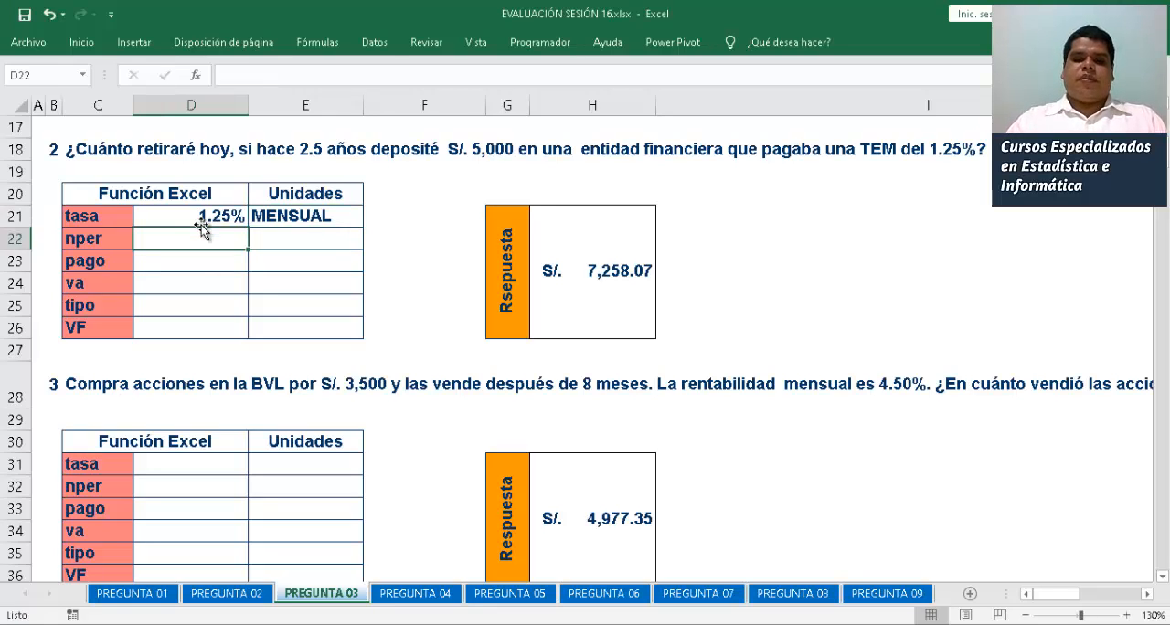
text(=2.5)
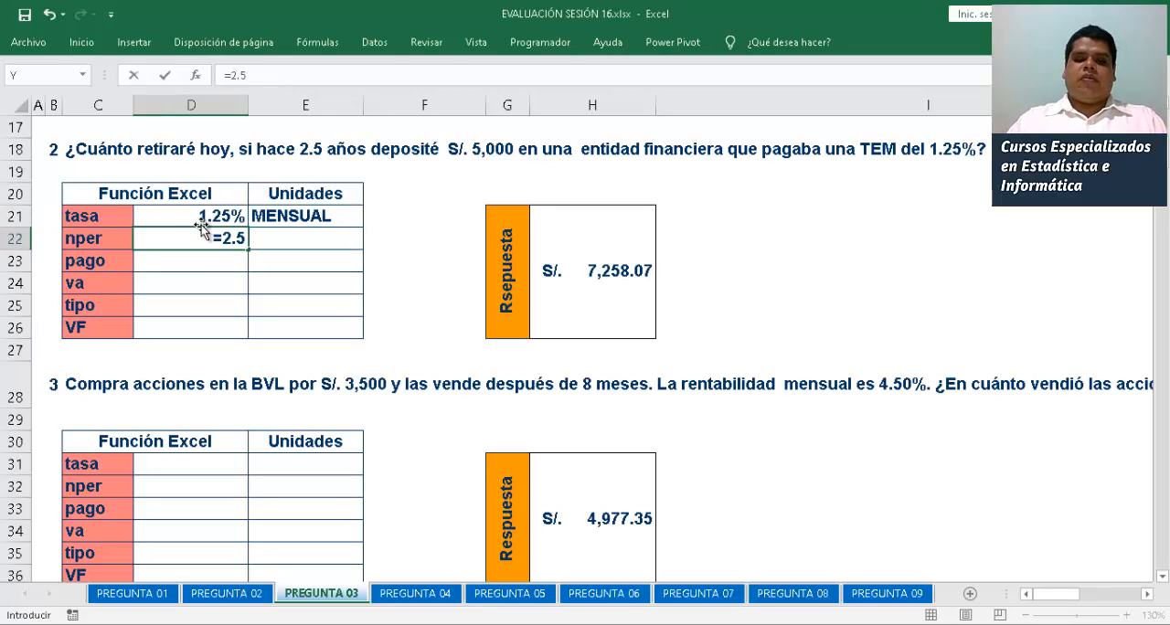
text(*12)
key(Return)
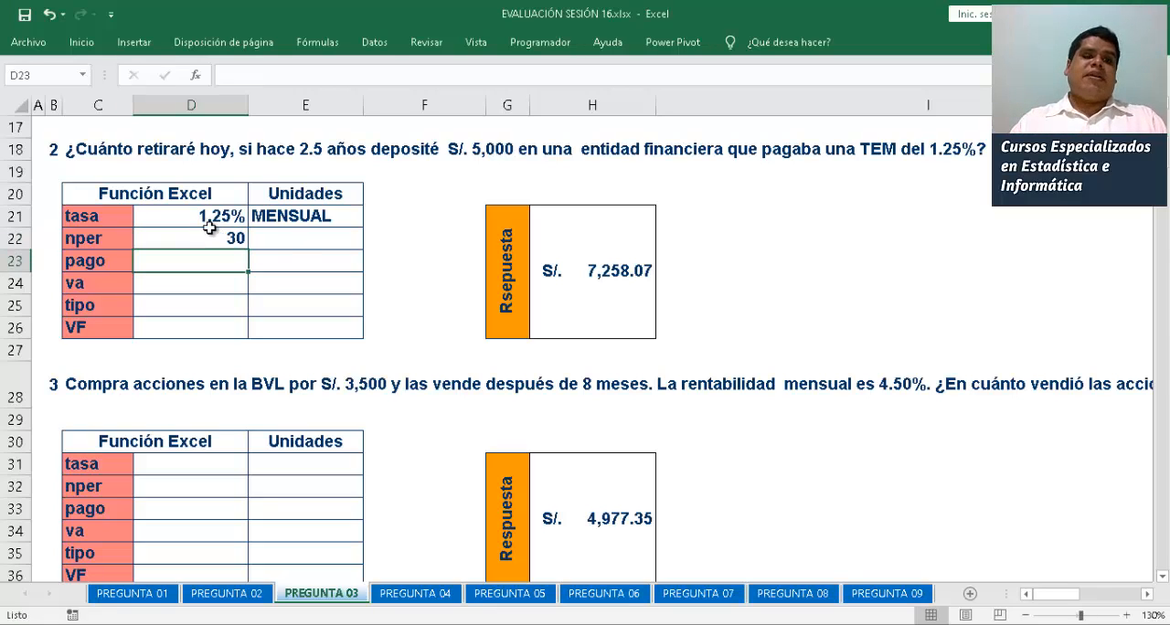
click(298, 241)
text(MESES)
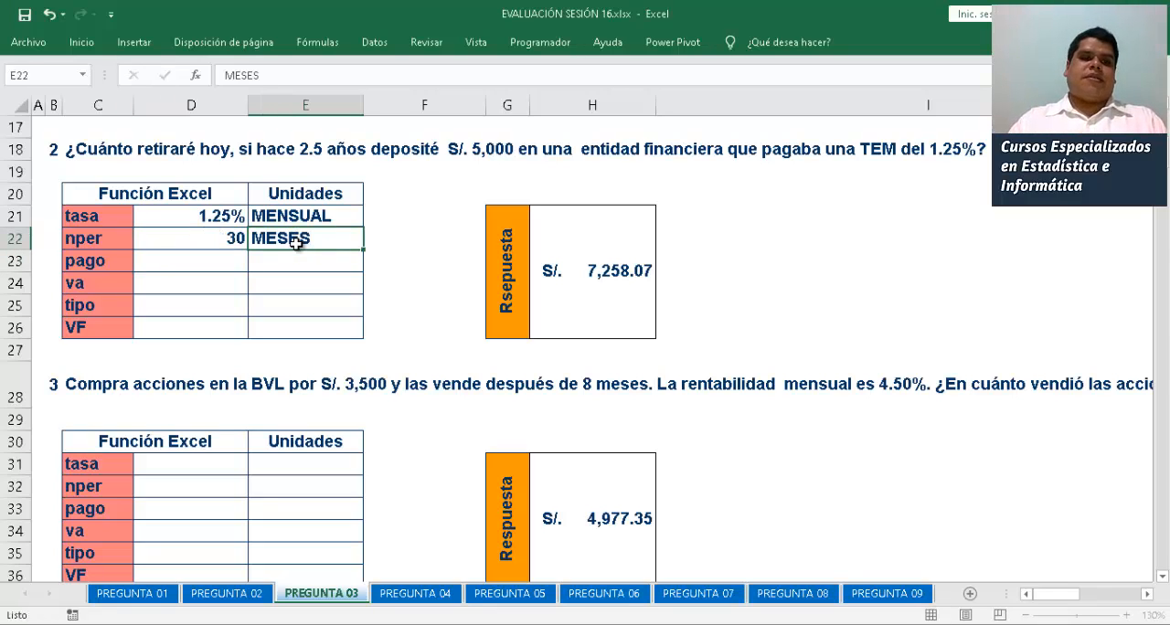
key(Return)
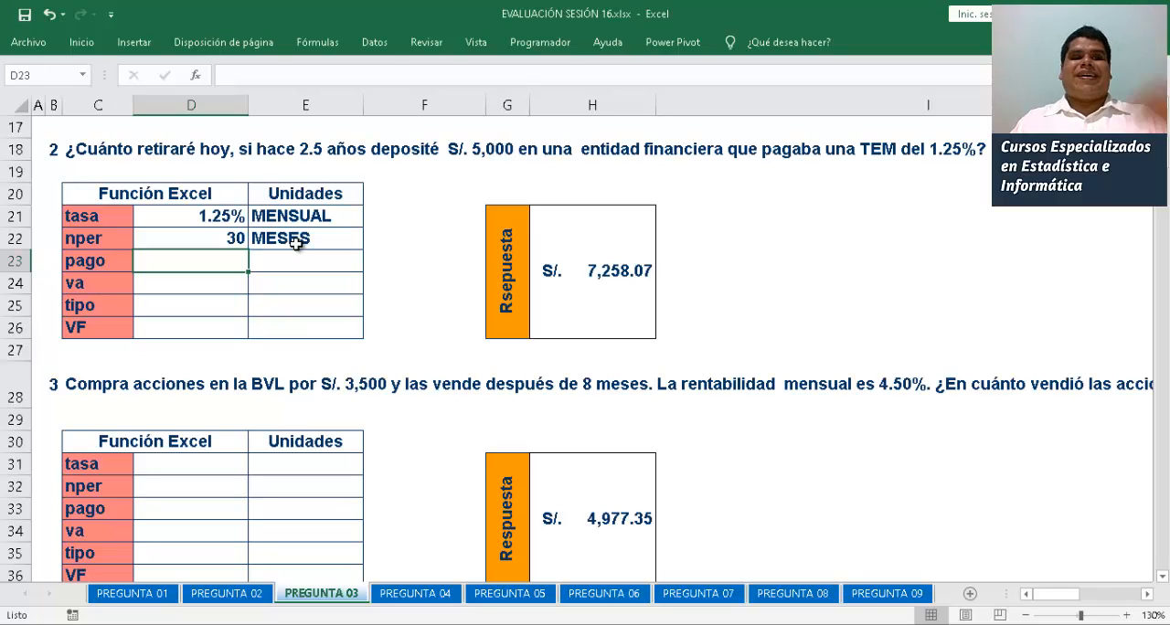
Enter -5000 as the second problem's va in D24
key(Down)
key(Down)
key(Up)
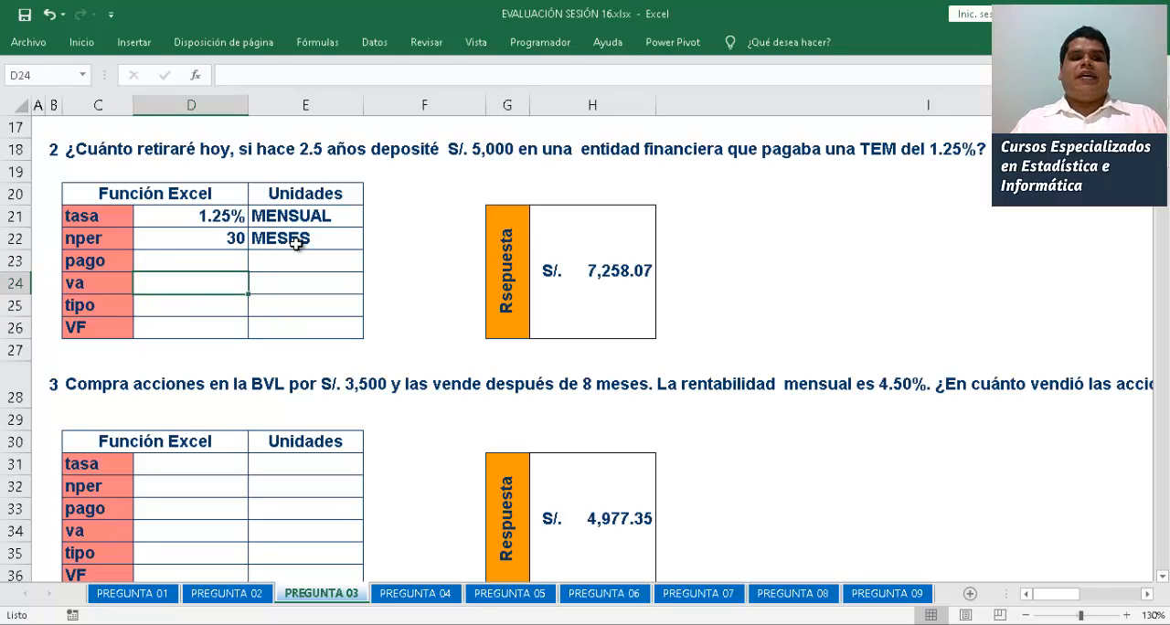
text(-2500)
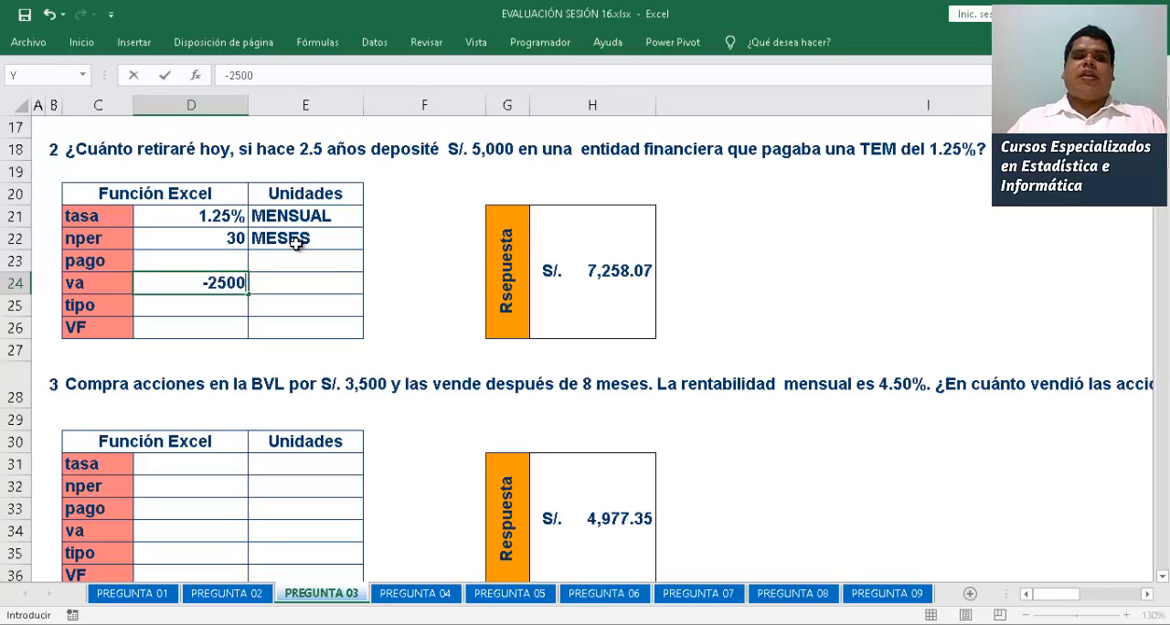
key(BackSpace)
key(BackSpace)
key(BackSpace)
key(BackSpace)
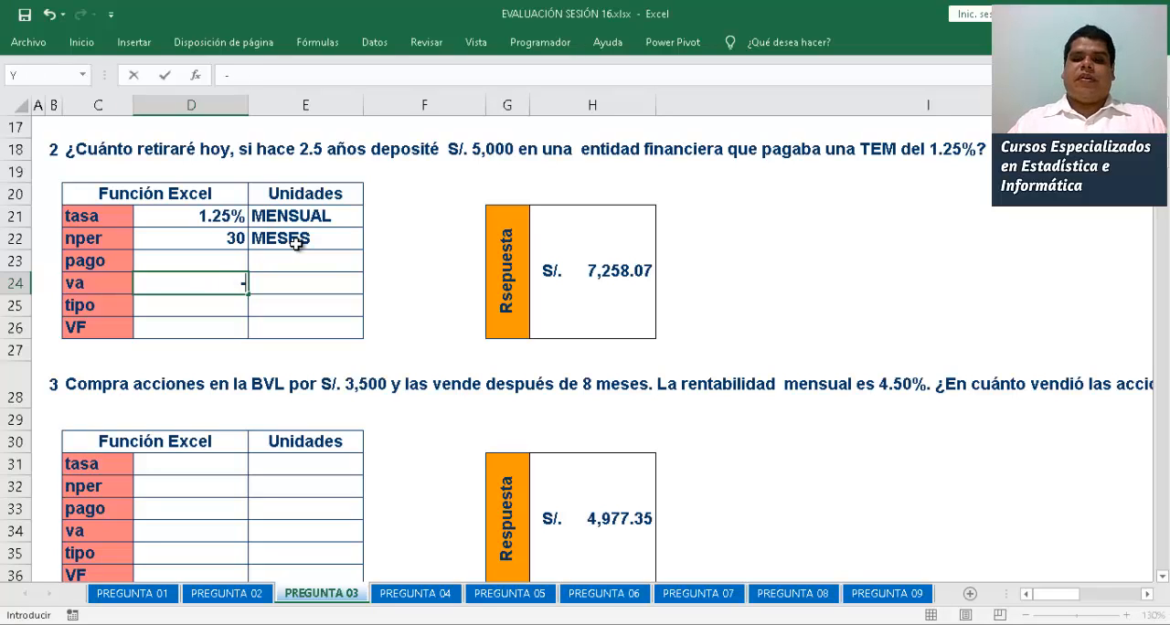
text(5000)
key(Return)
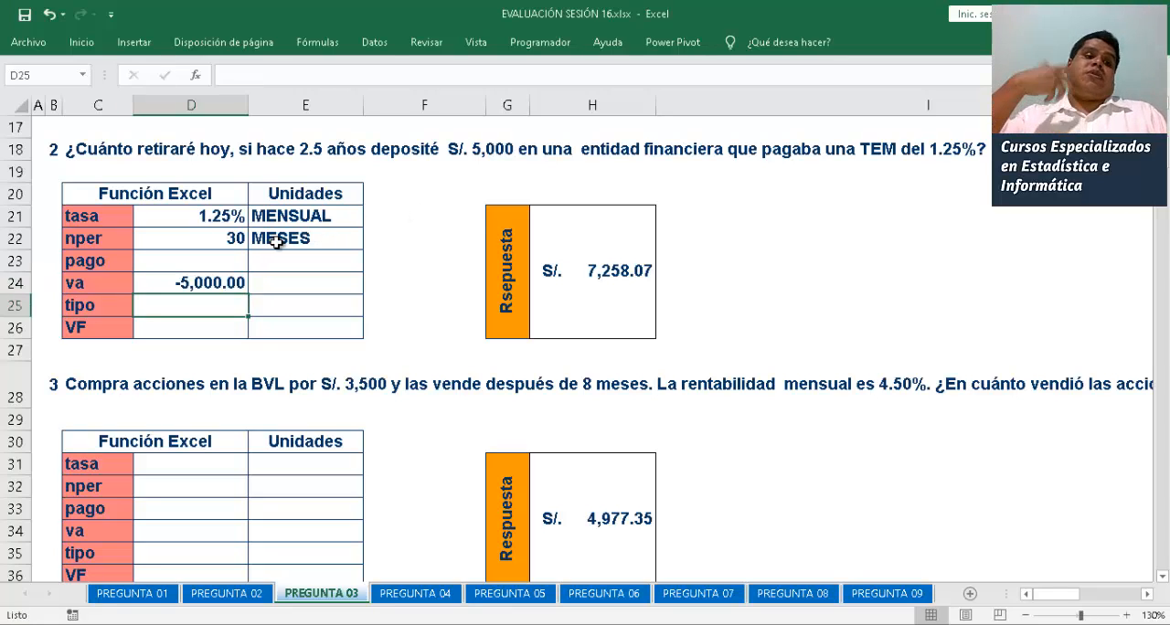
Calculate the second problem's VF in D26 with =VF(D21;D22;0;D24)
click(208, 322)
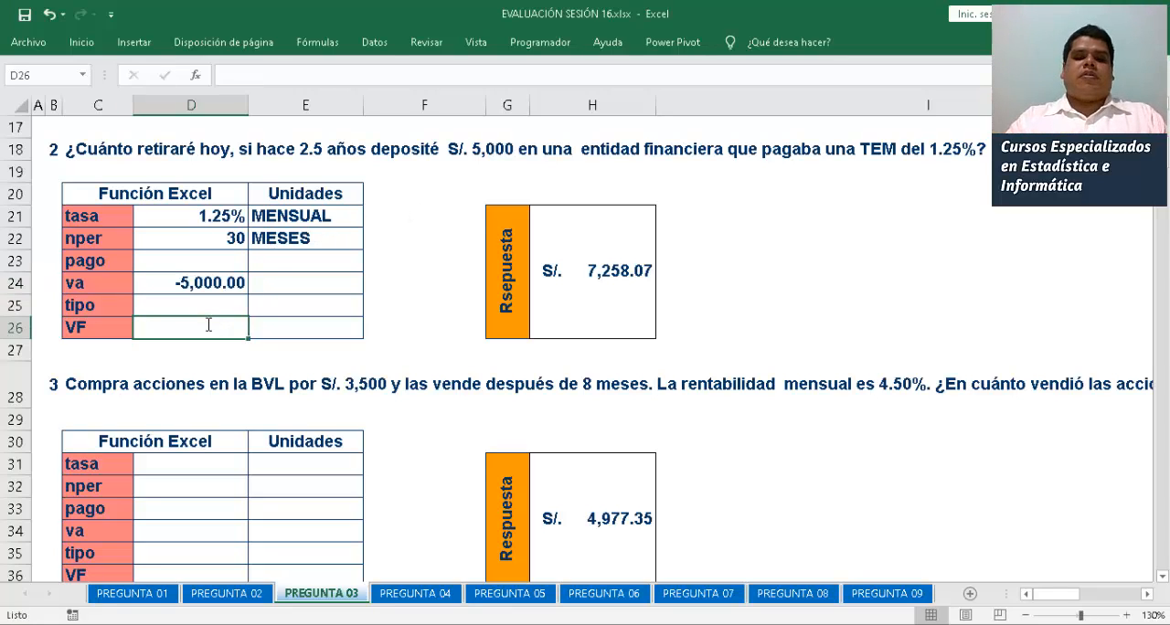
text(=VF()
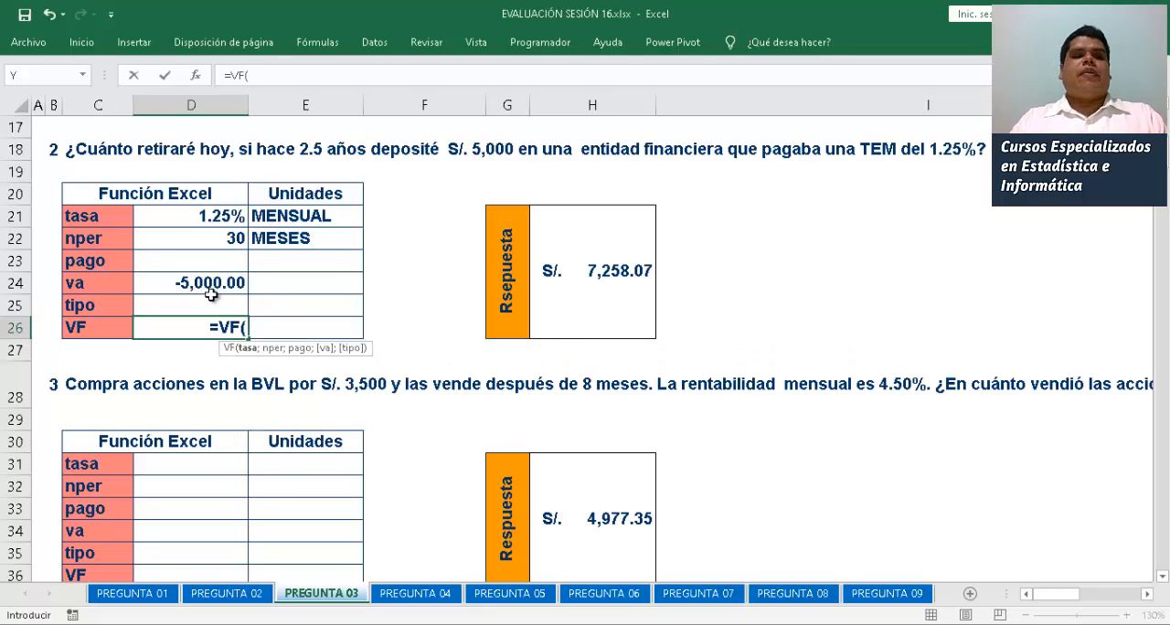
click(213, 217)
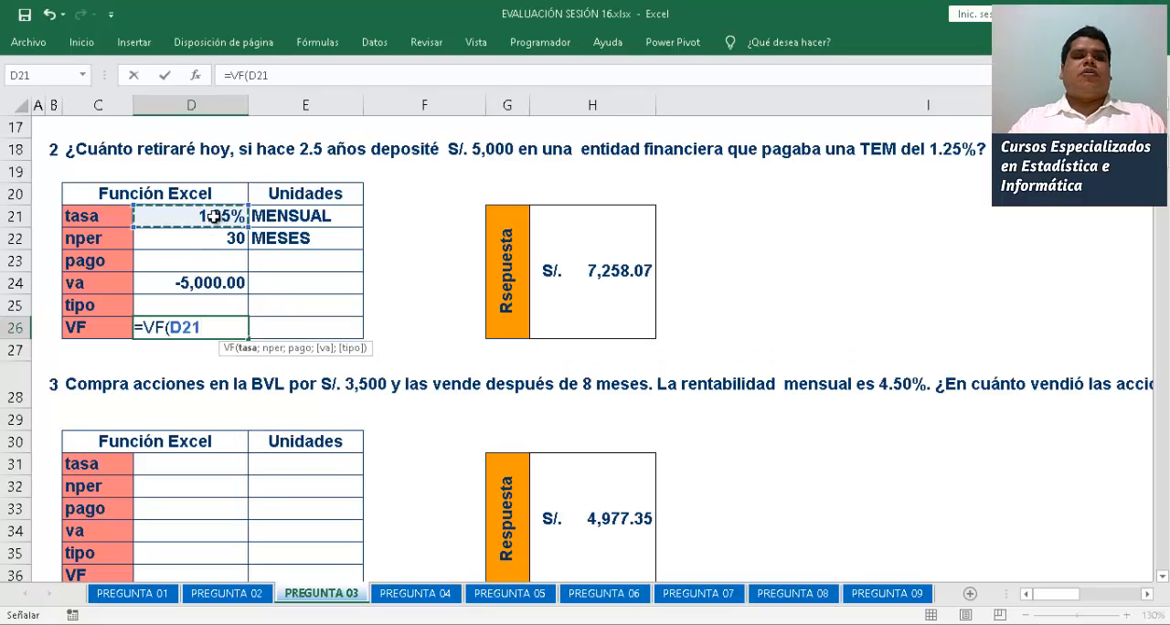
text(;)
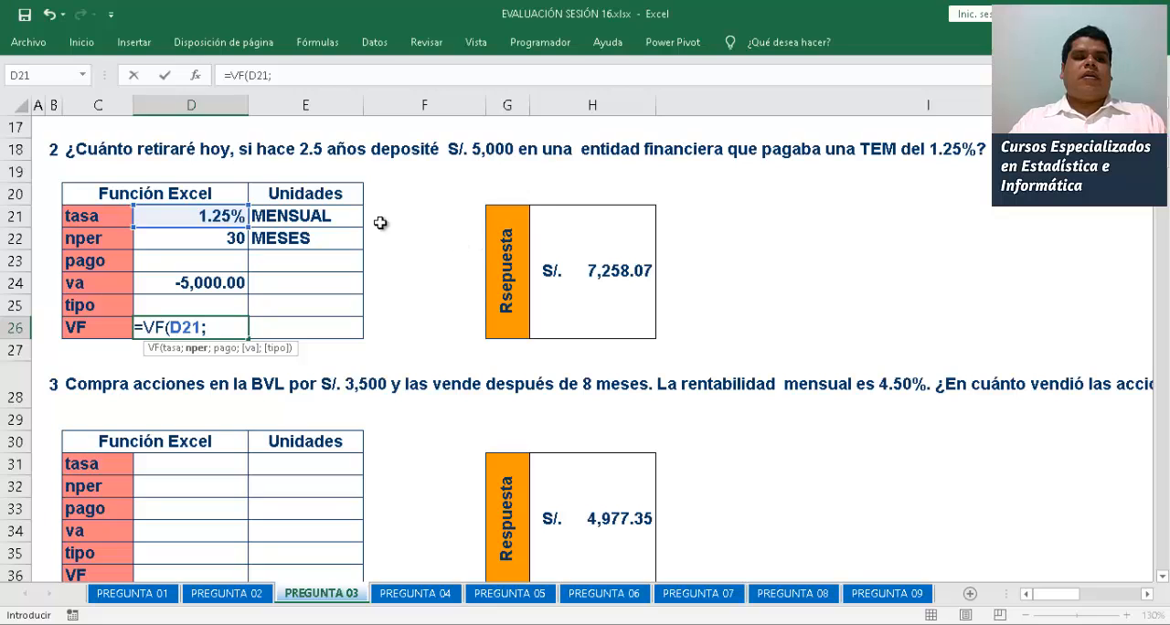
click(222, 238)
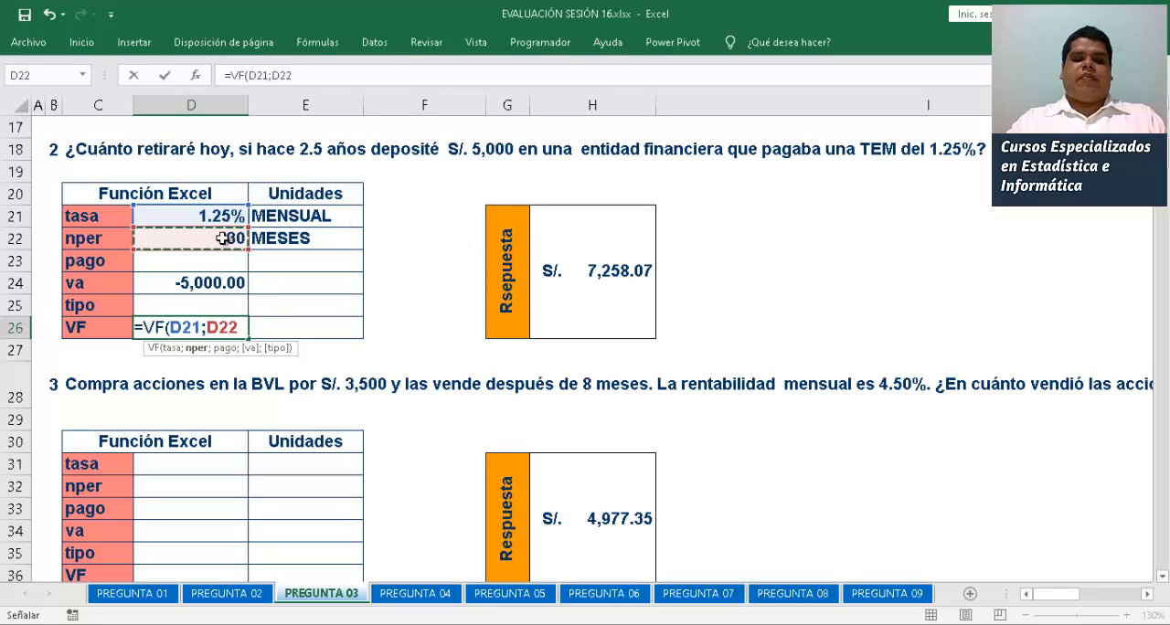
text(;0;)
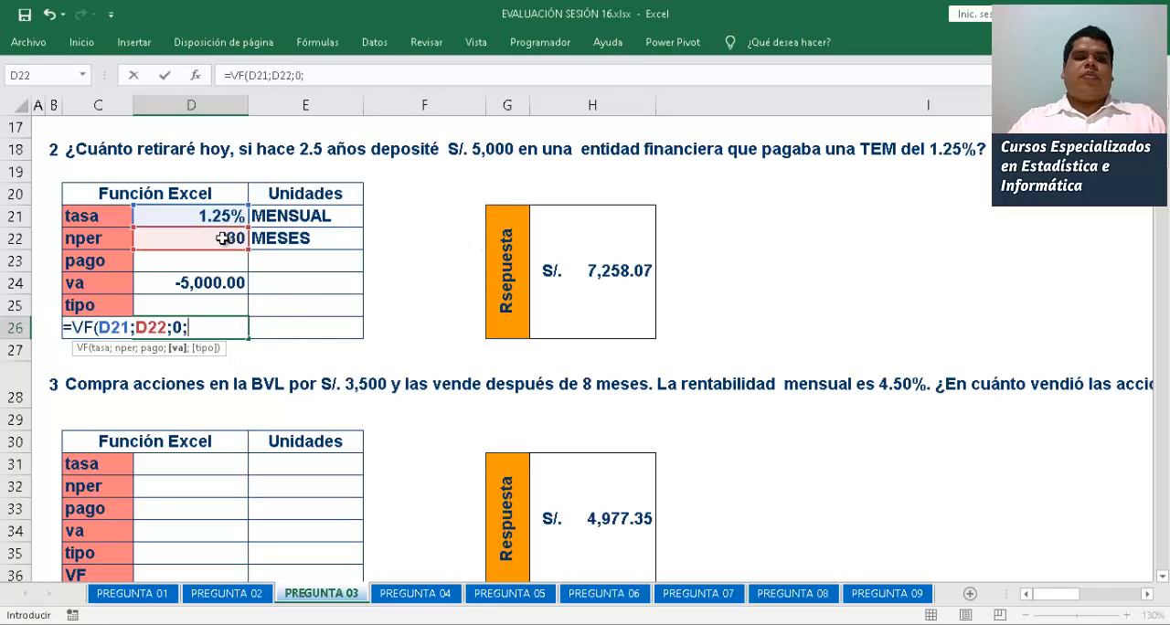
click(226, 284)
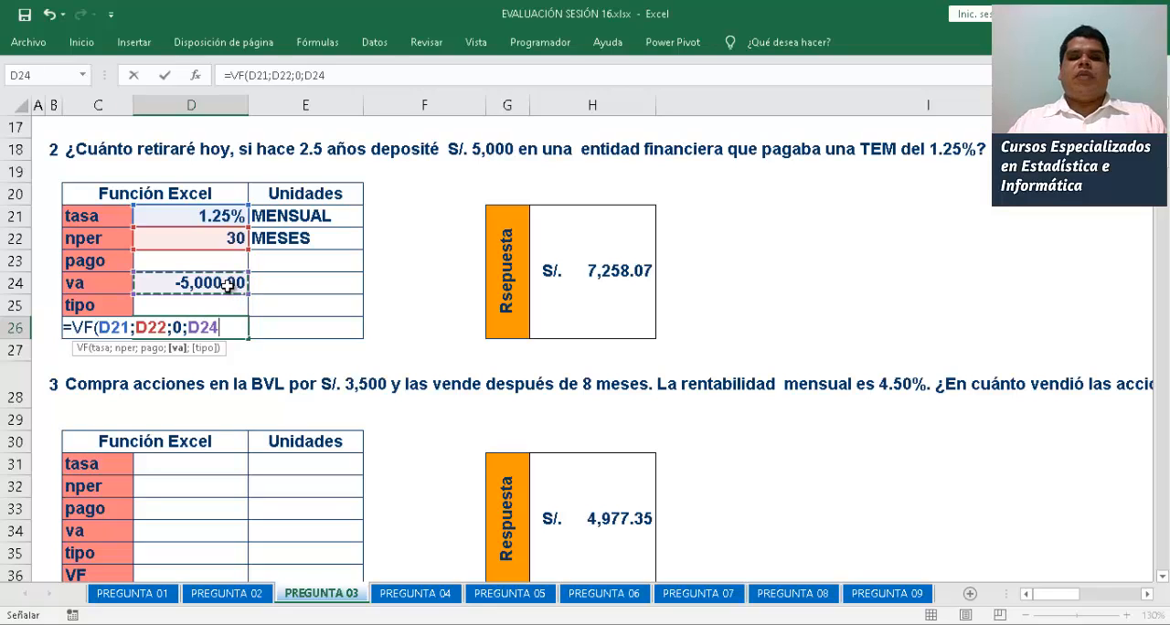
text())
key(Return)
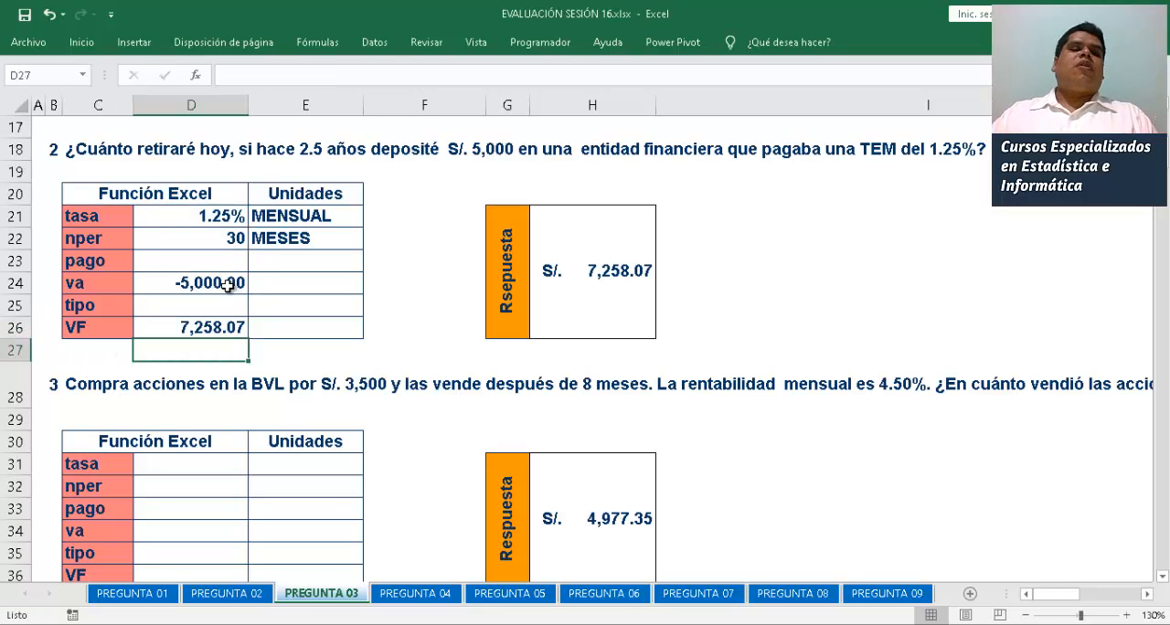
Apply the Moneda number format to the second problem's va in D24 and VF in D26
click(226, 284)
ctrl+click(219, 326)
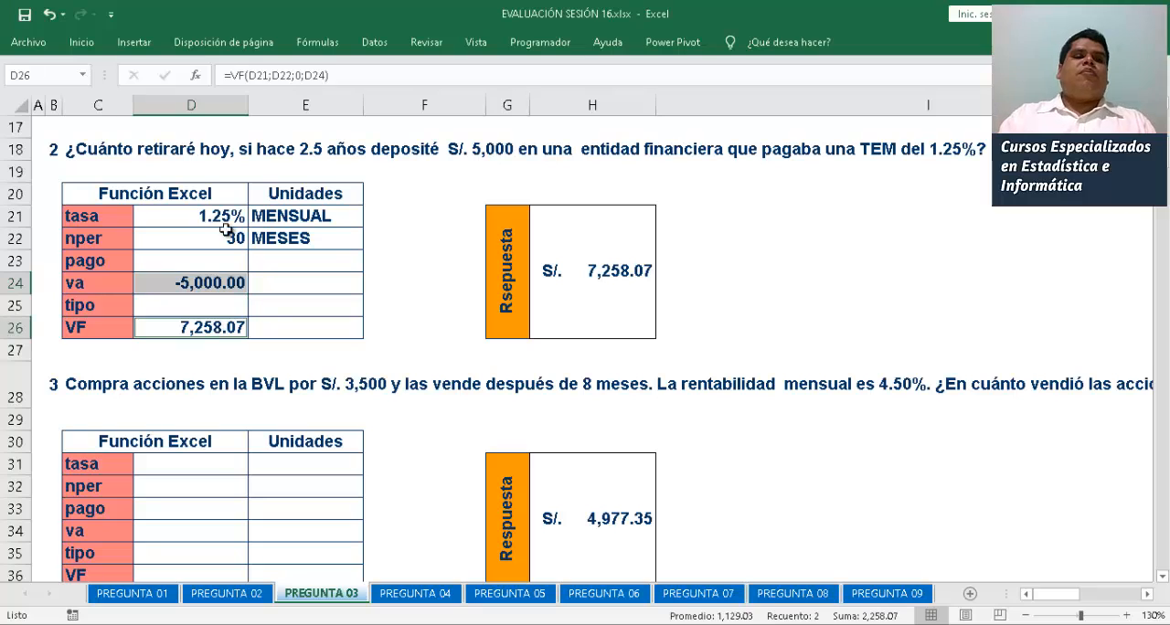
click(82, 42)
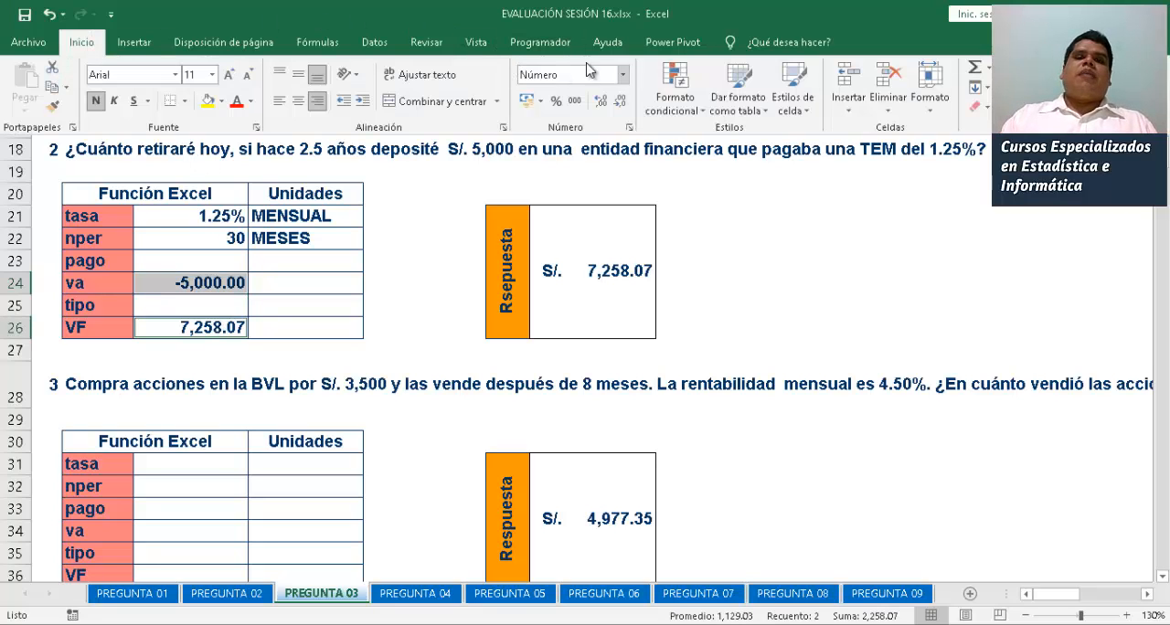
click(622, 74)
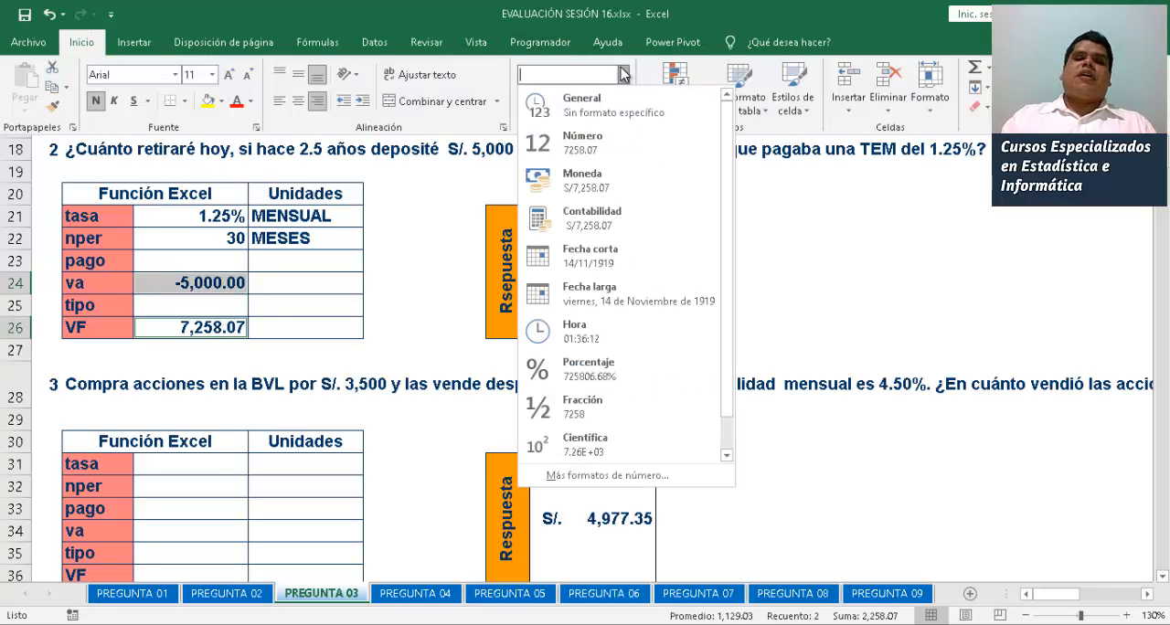
click(624, 192)
Read the full statement of the third problem in row 28, about buying and selling shares on the BVL
click(265, 245)
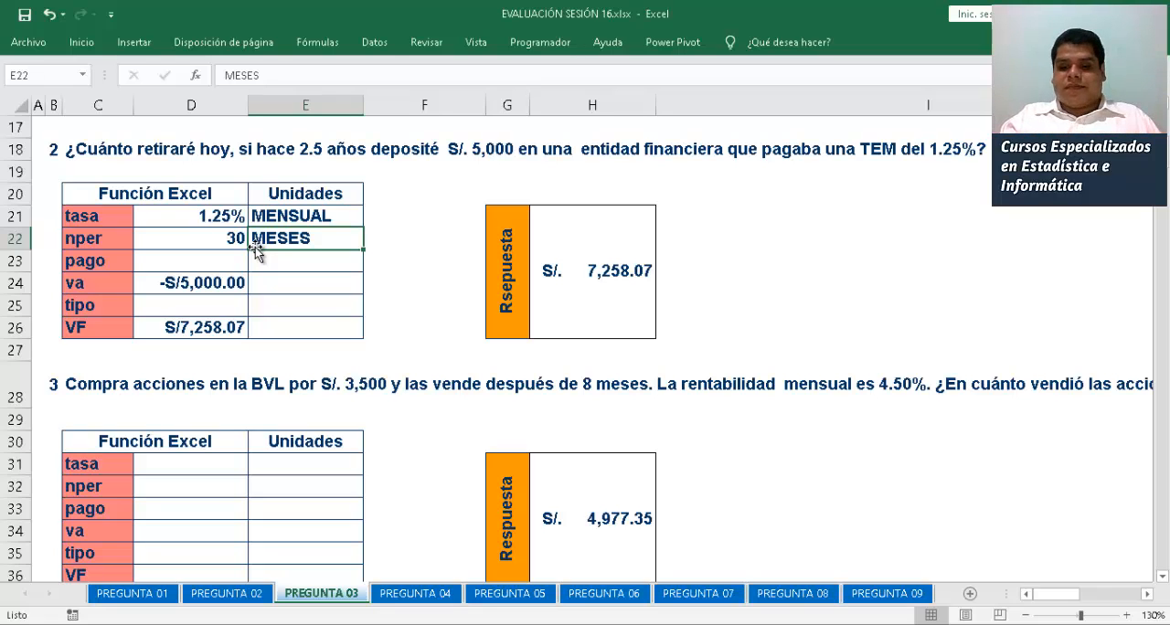
key(Down)
key(Down)
key(Down)
key(Down)
key(Down)
key(Down)
key(Down)
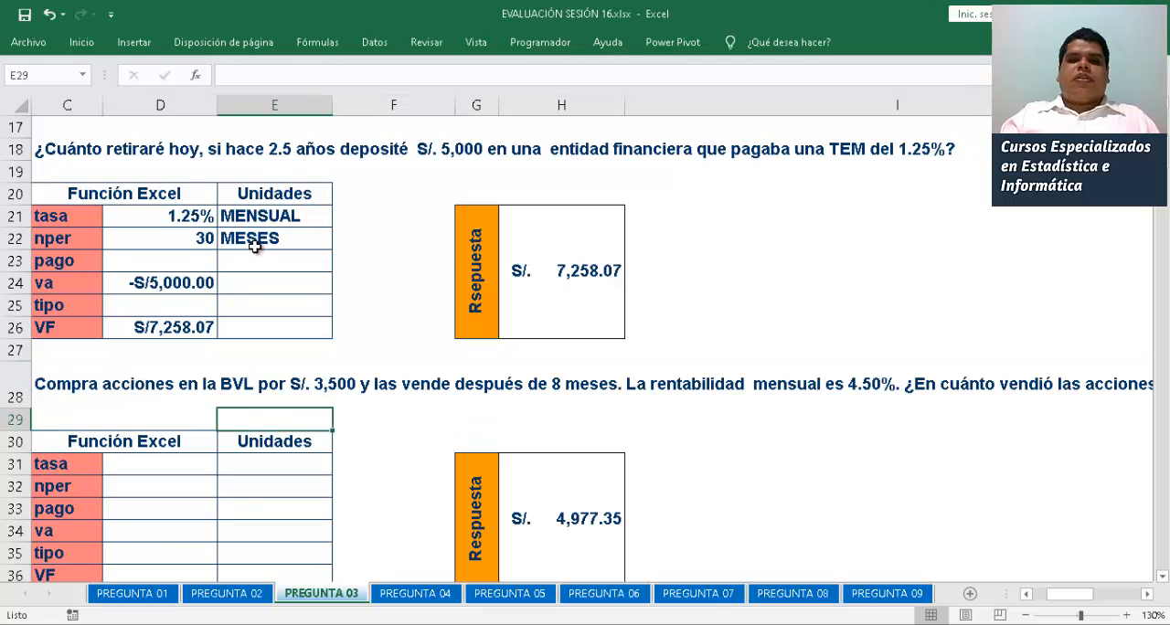
key(Left)
key(Left)
key(Left)
key(Left)
key(Right)
key(Right)
key(Right)
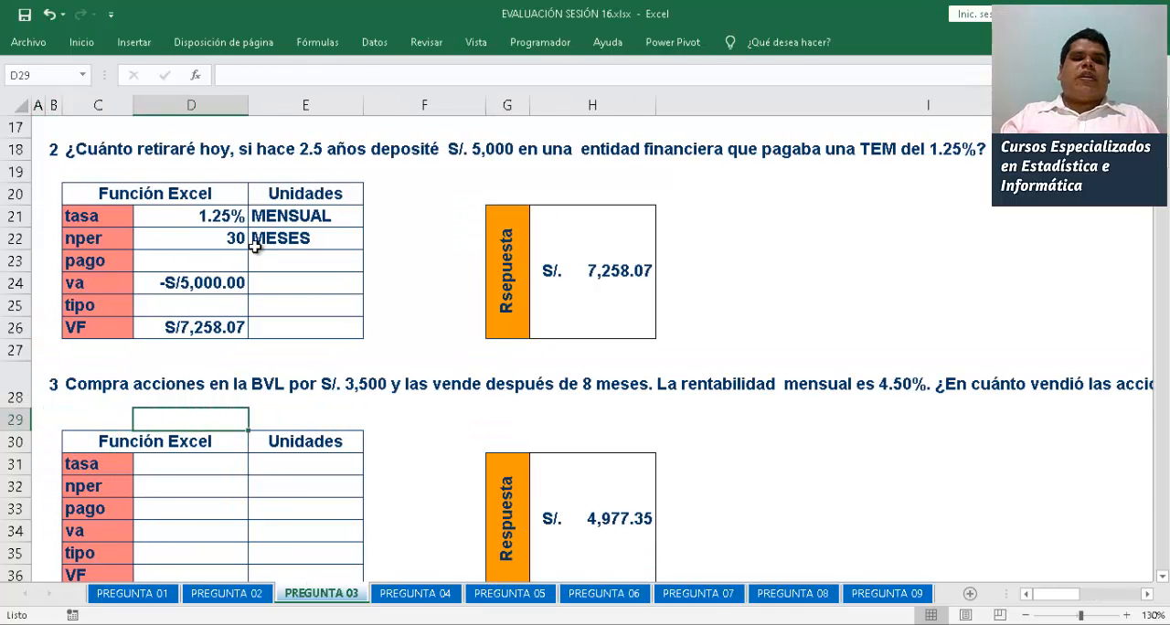
key(Left)
key(Up)
key(Left)
key(Right)
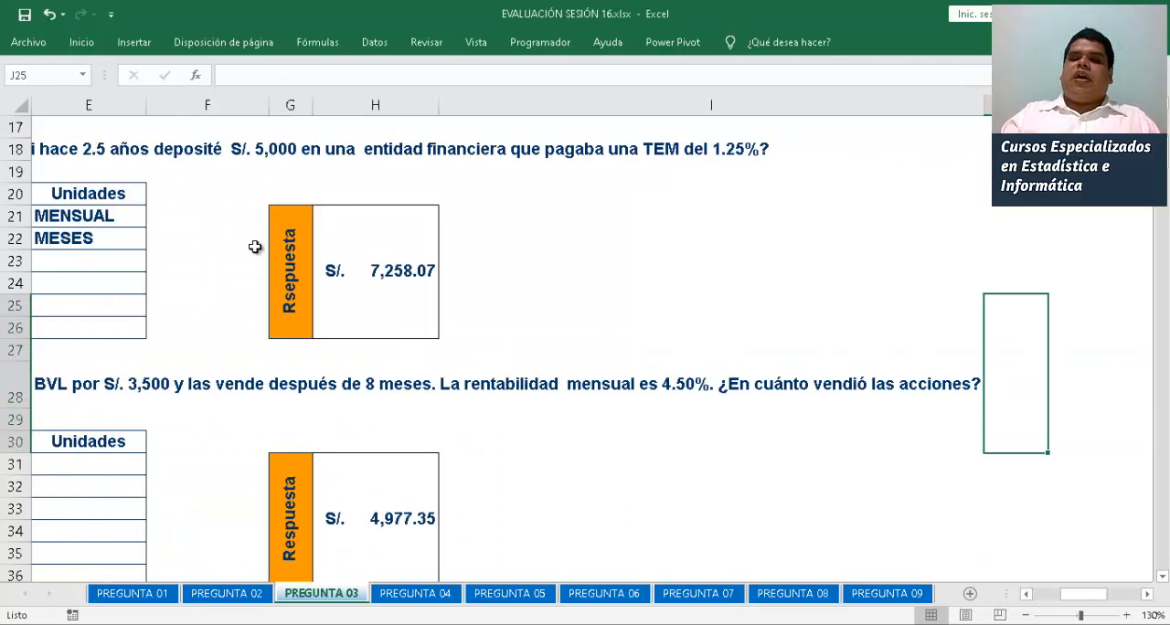
key(Left)
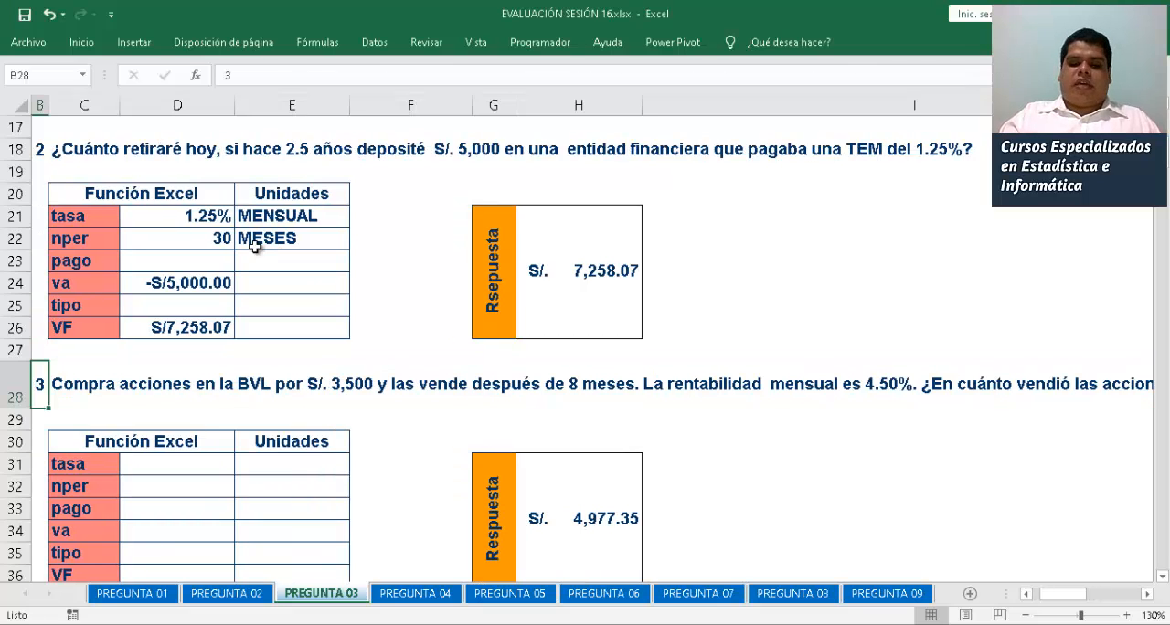
Enter -3500 as the third problem's va in D34
key(Down)
key(Down)
key(Down)
key(Down)
key(Down)
key(Down)
key(Down)
key(Down)
key(Down)
key(Down)
key(Down)
key(Down)
key(Down)
key(Down)
key(Down)
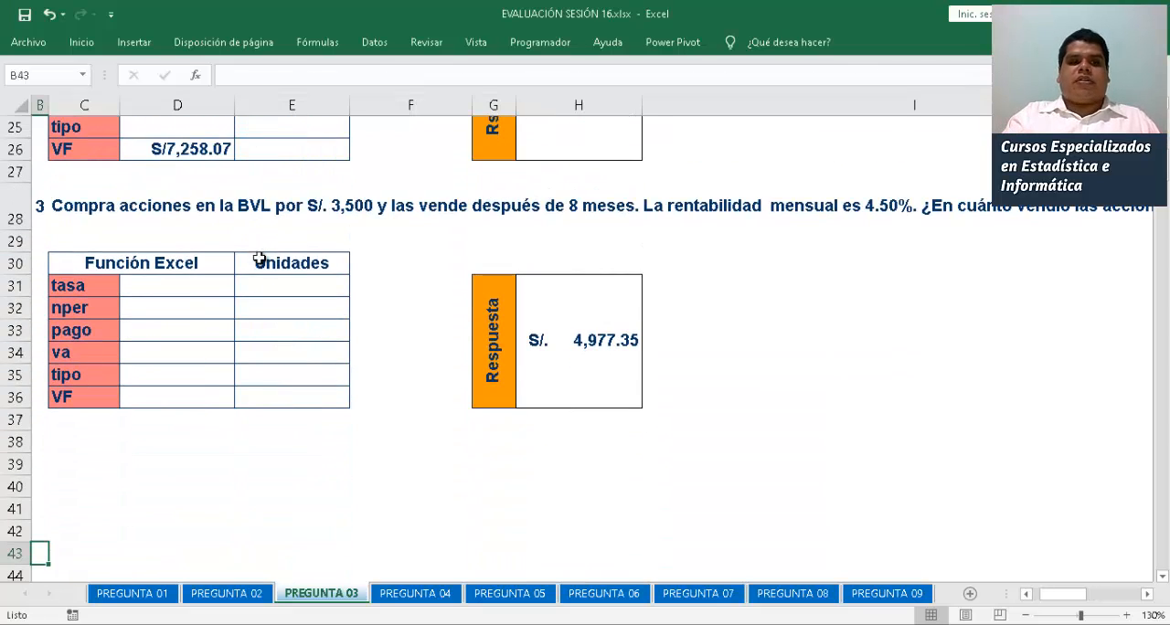
click(184, 284)
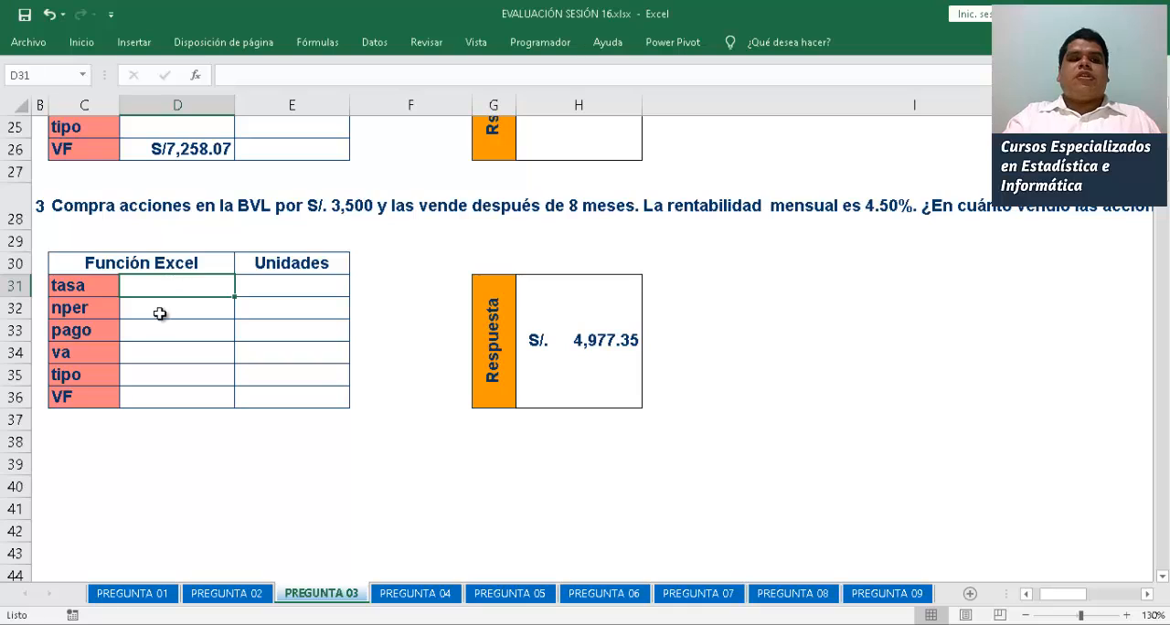
click(151, 347)
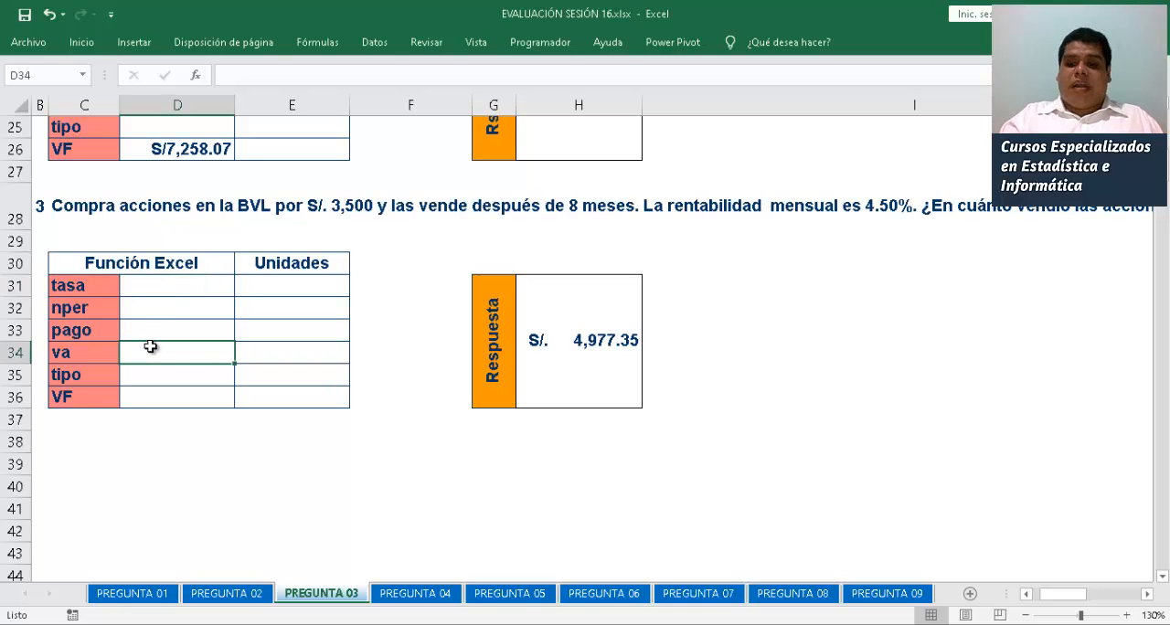
text(-2)
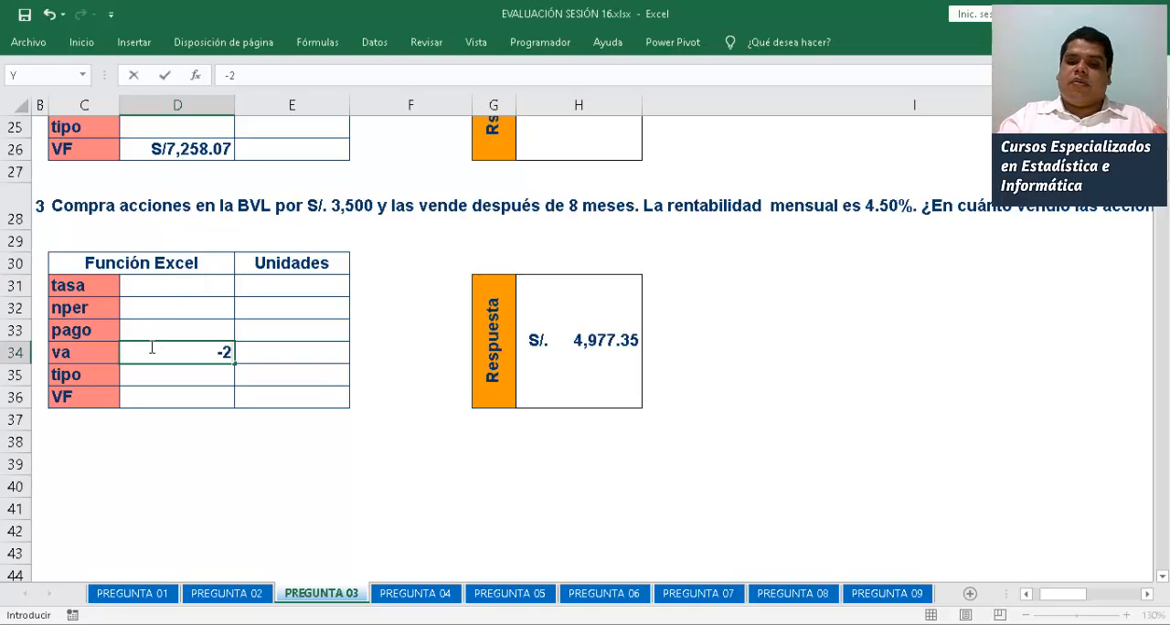
key(BackSpace)
text(3500)
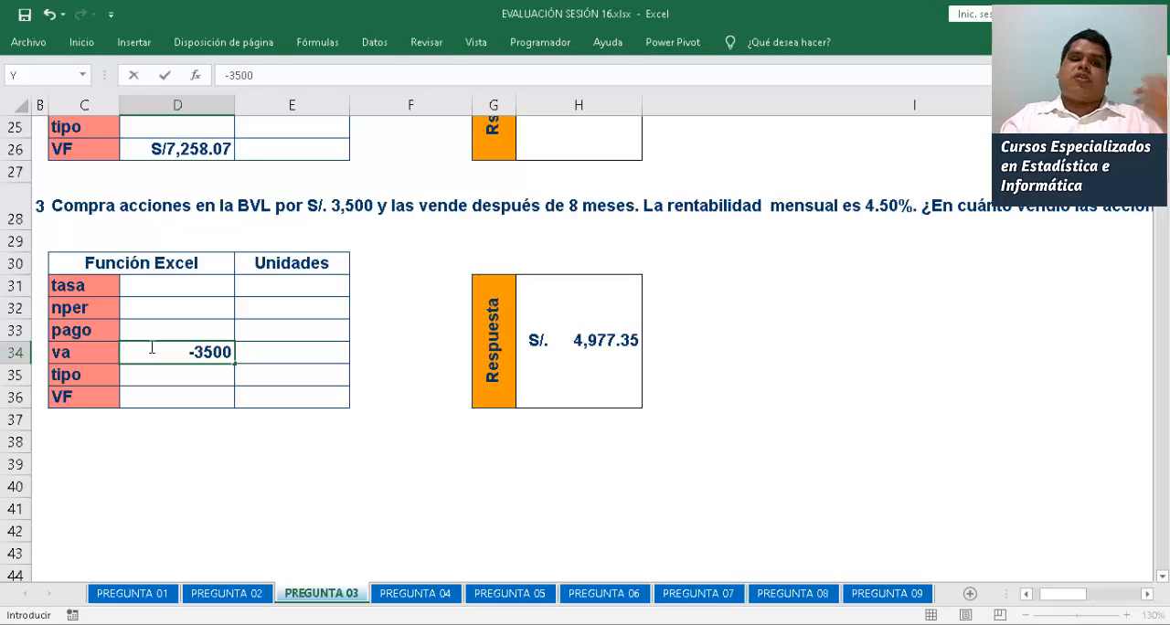
key(Return)
Apply the Moneda number format to the third problem's va in D34
click(152, 347)
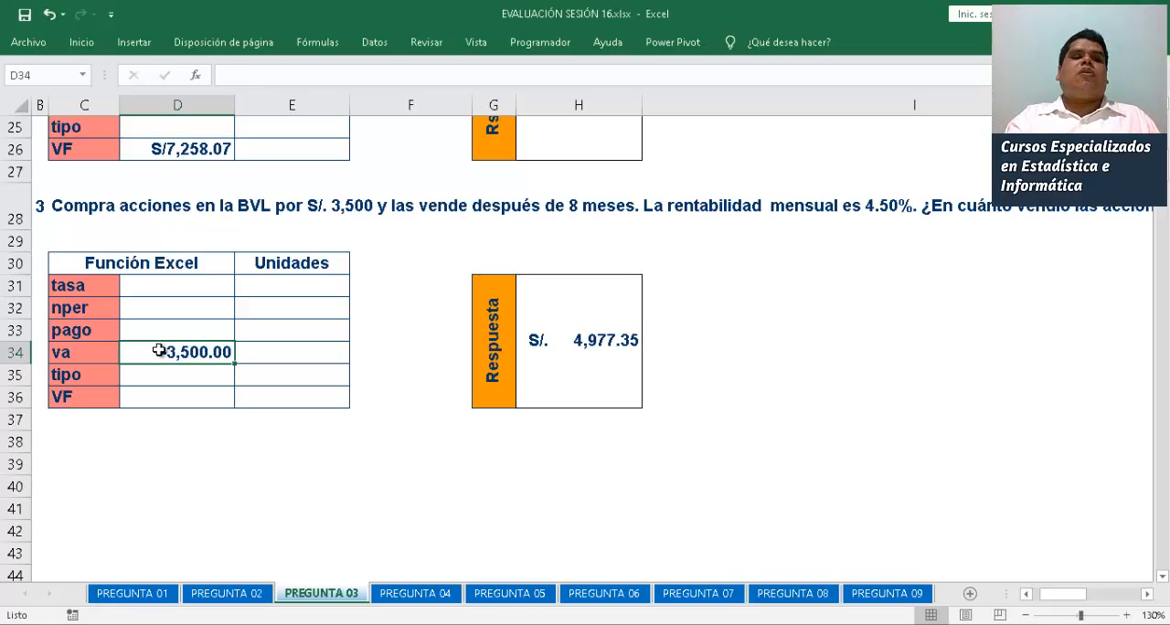
click(83, 43)
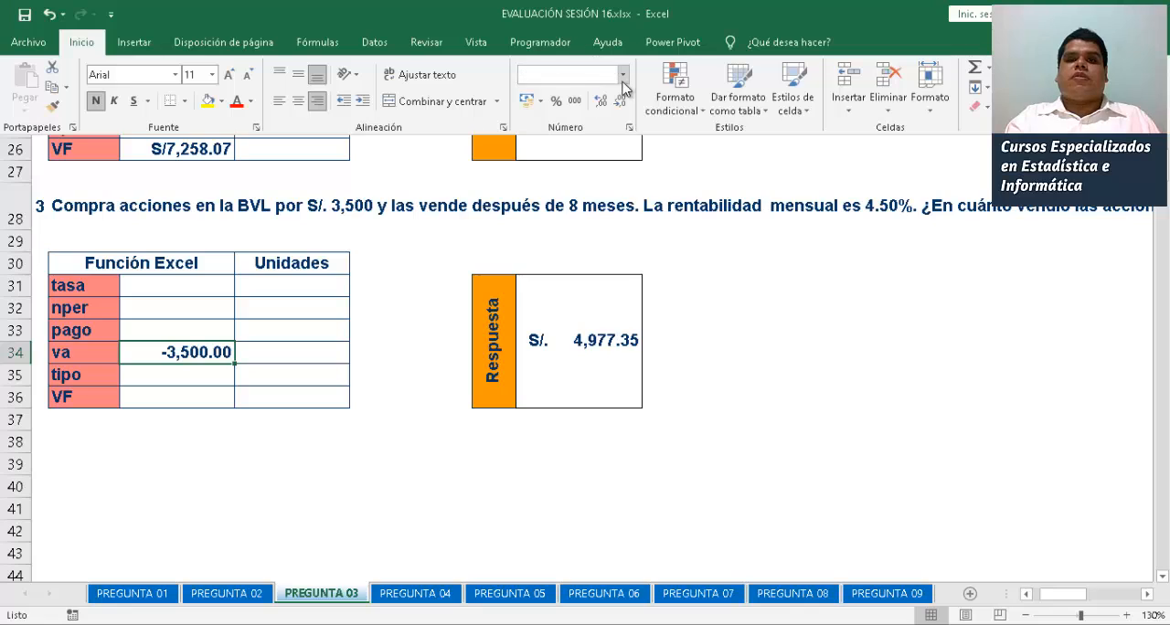
click(622, 75)
click(603, 181)
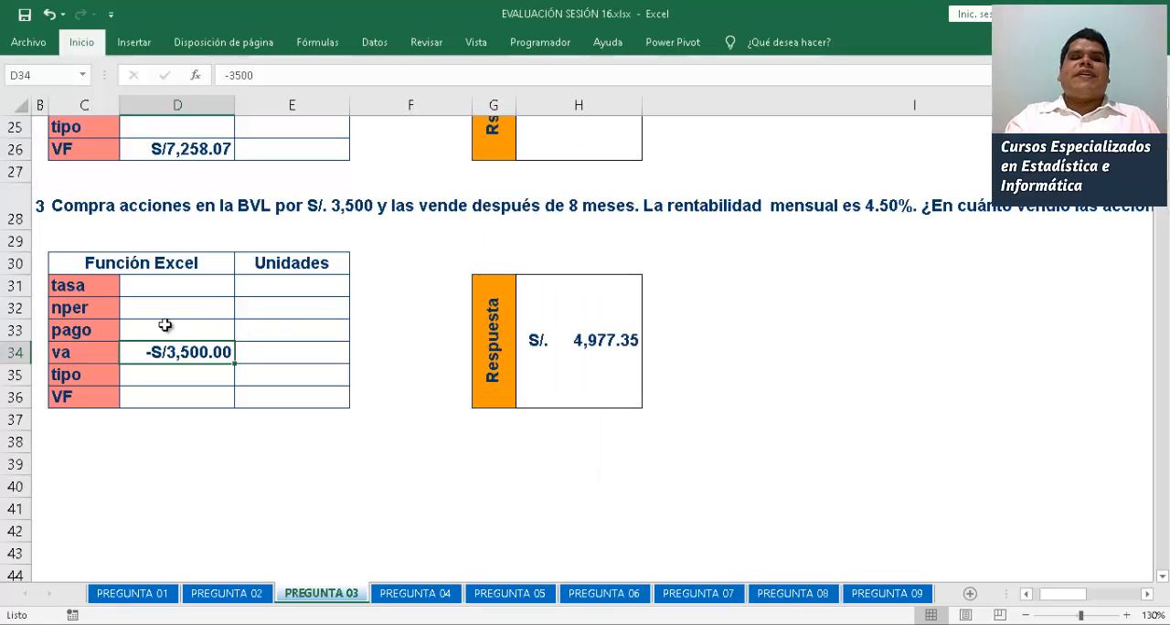
Enter 8 as the third problem's nper in D32, with MESES as its unit in E32
click(203, 307)
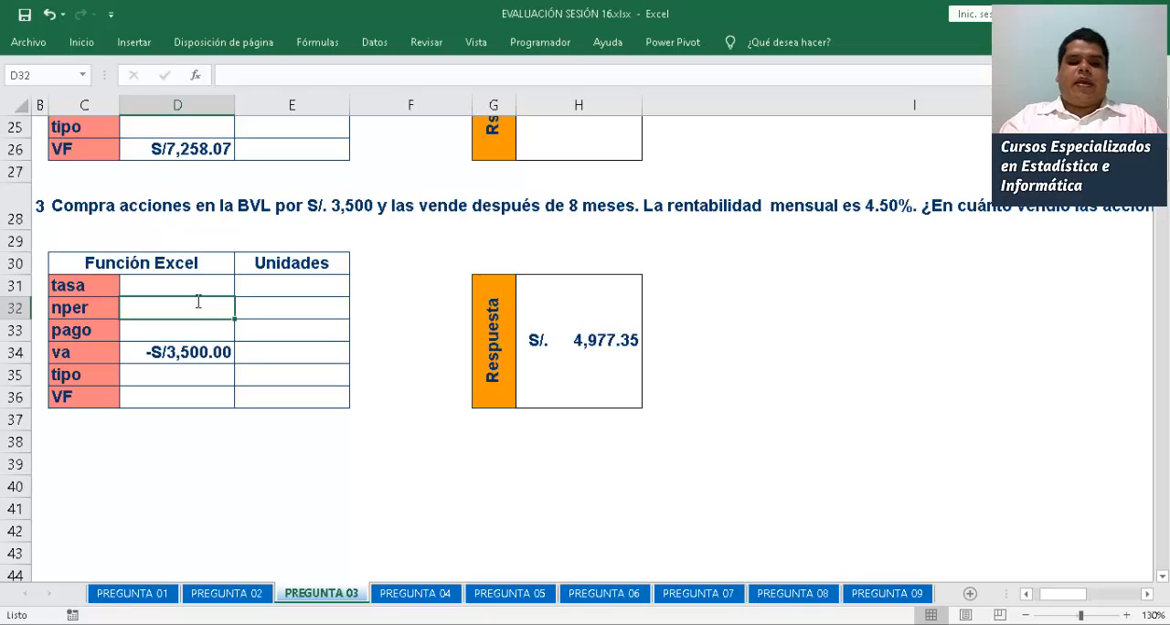
text(8)
key(Tab)
text(MESES)
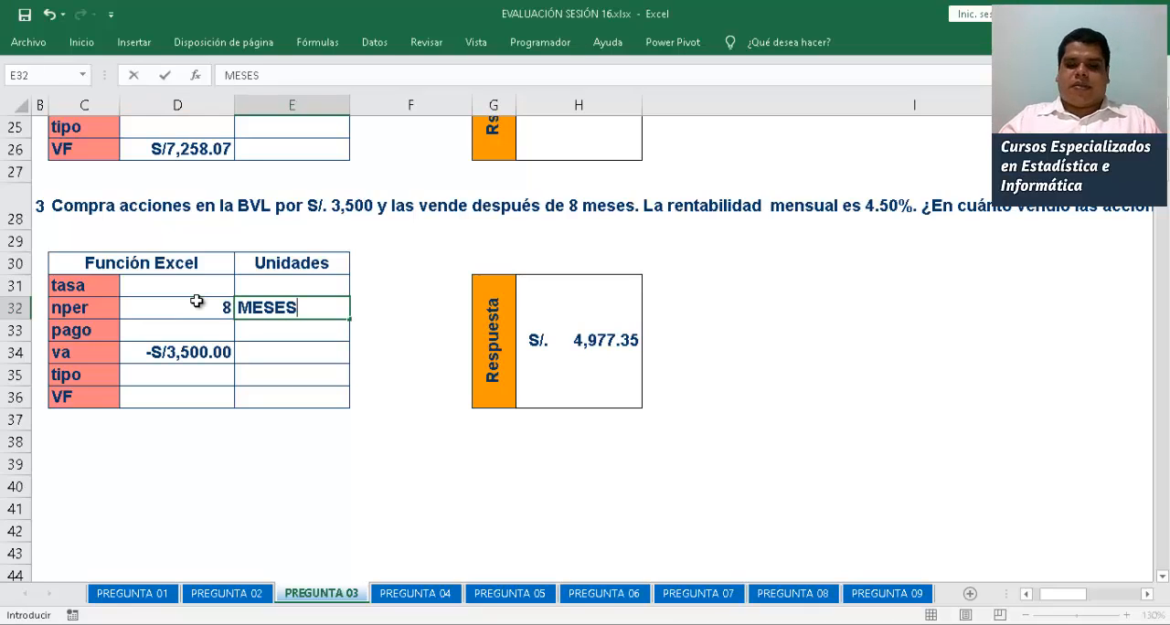
key(Return)
Enter 4.5% as the third problem's tasa in D31, with MENSUAL as its unit in E31
key(Left)
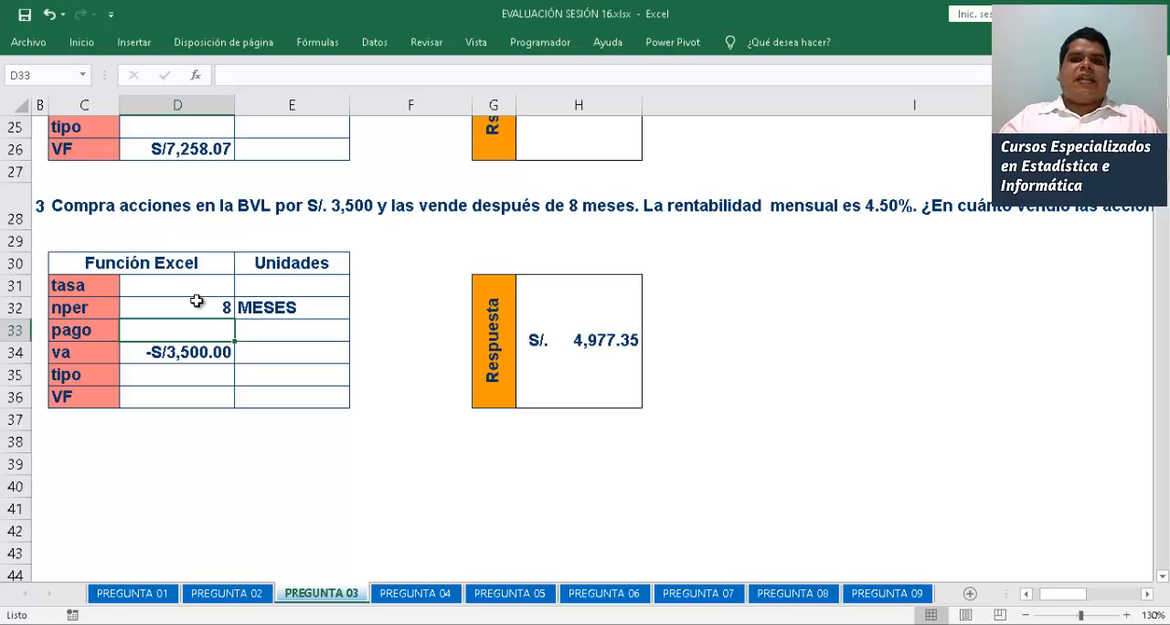
key(Up)
key(Up)
text(4.50)
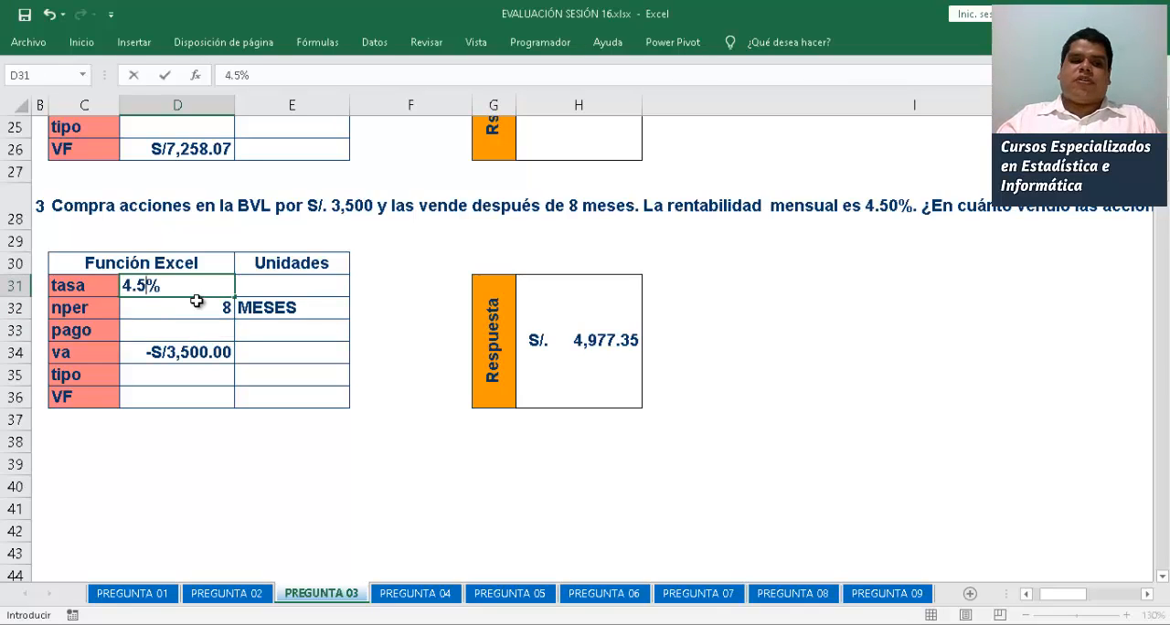
key(Tab)
text(MENSUAL)
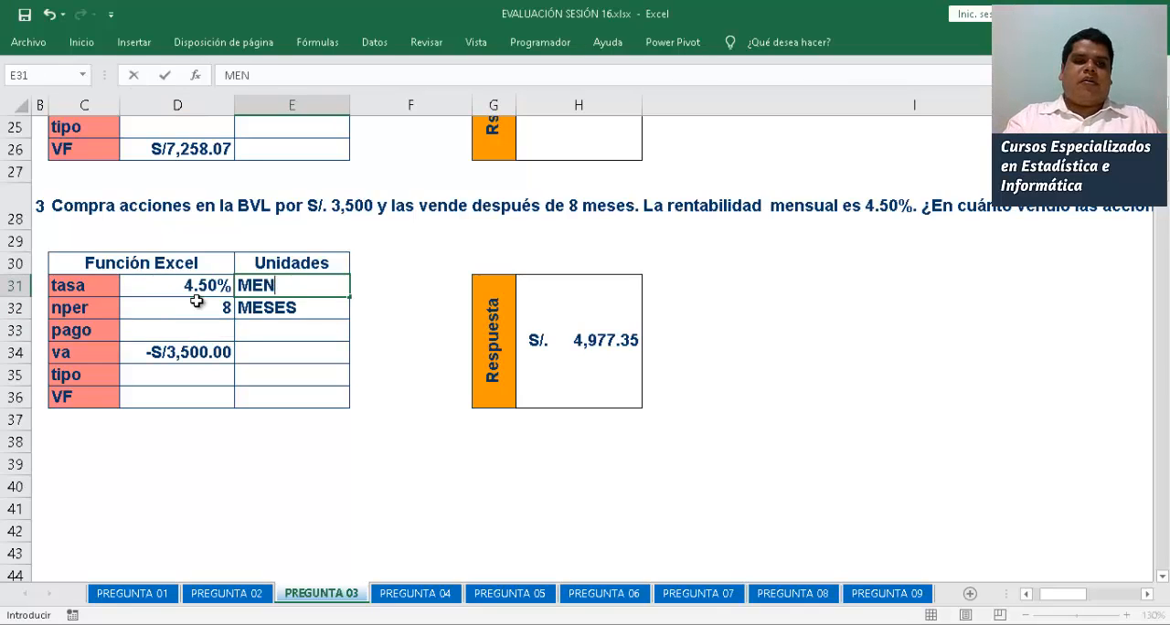
key(Return)
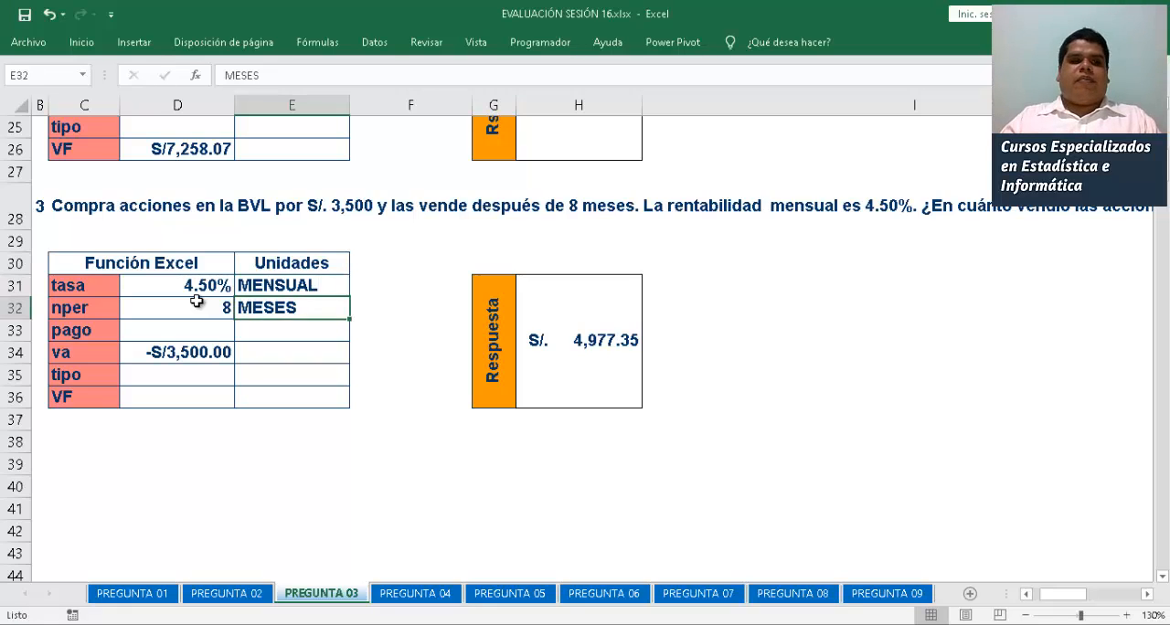
Calculate the third problem's VF in D36 with =VF(D31;D32;0;D34)
key(Down)
key(Down)
key(Down)
key(Left)
key(Down)
text(=)
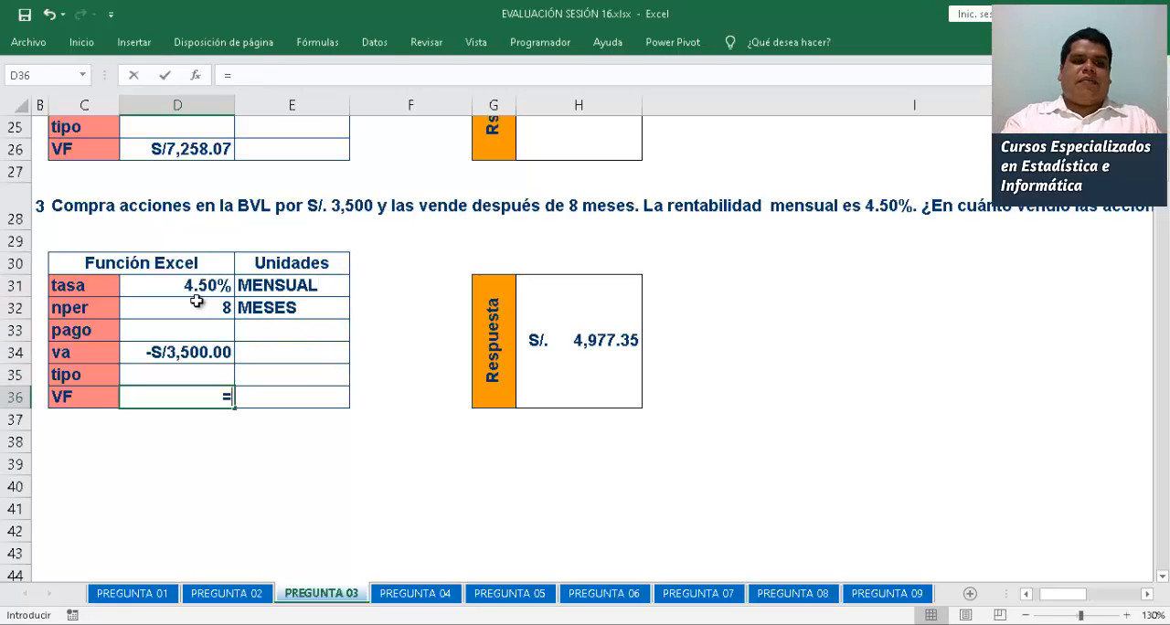
text(VF()
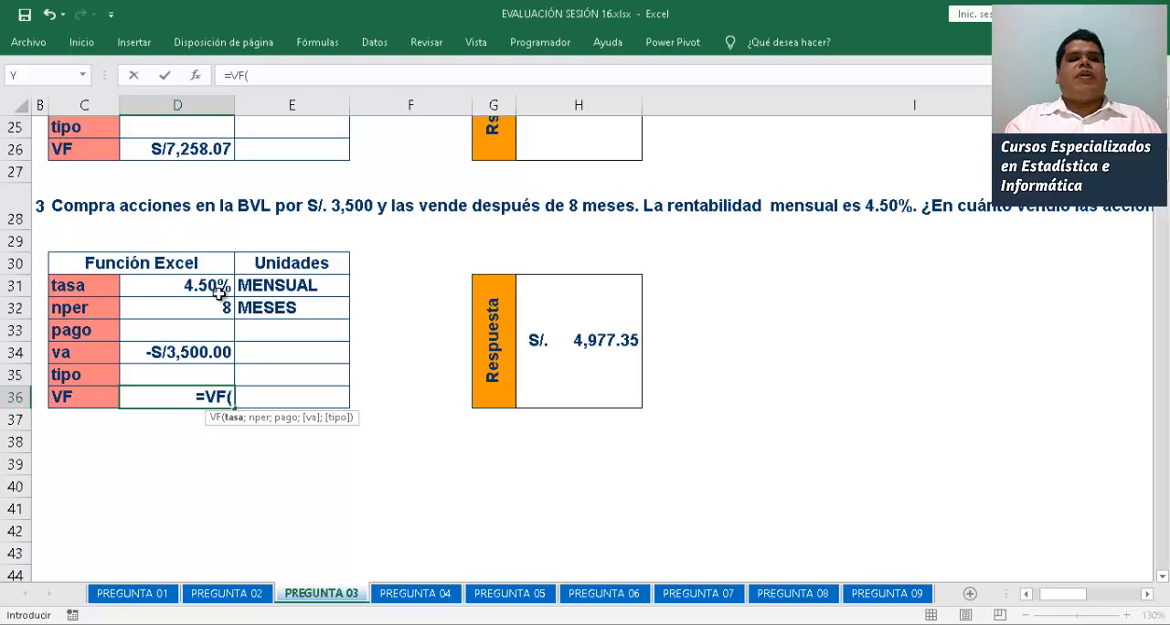
click(219, 291)
text(;)
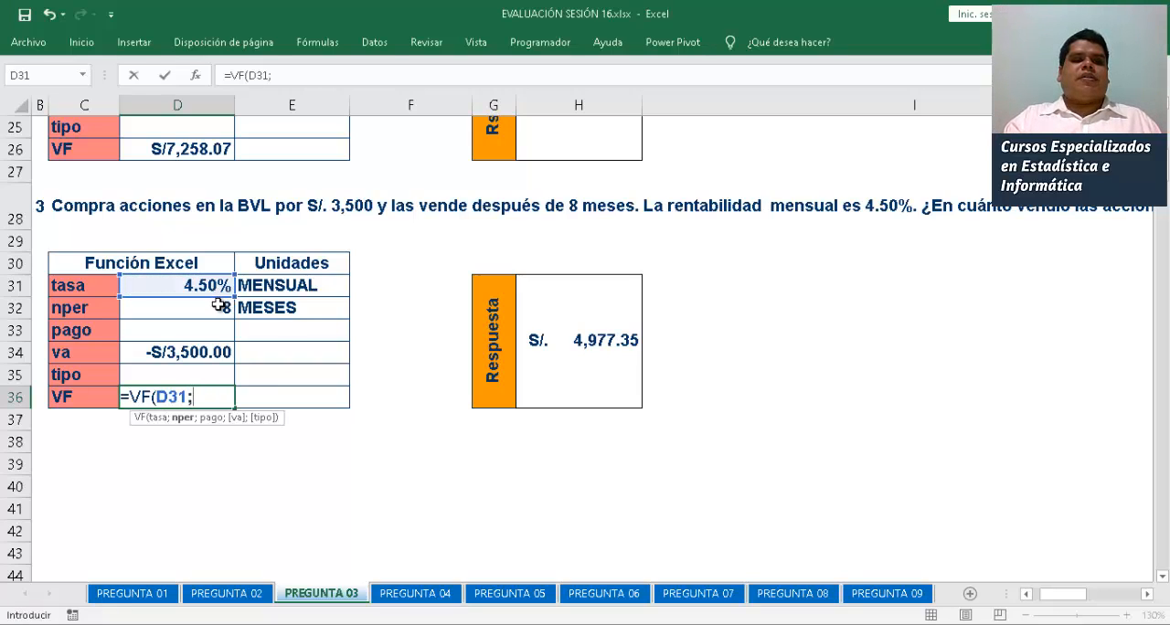
click(218, 304)
text(;0)
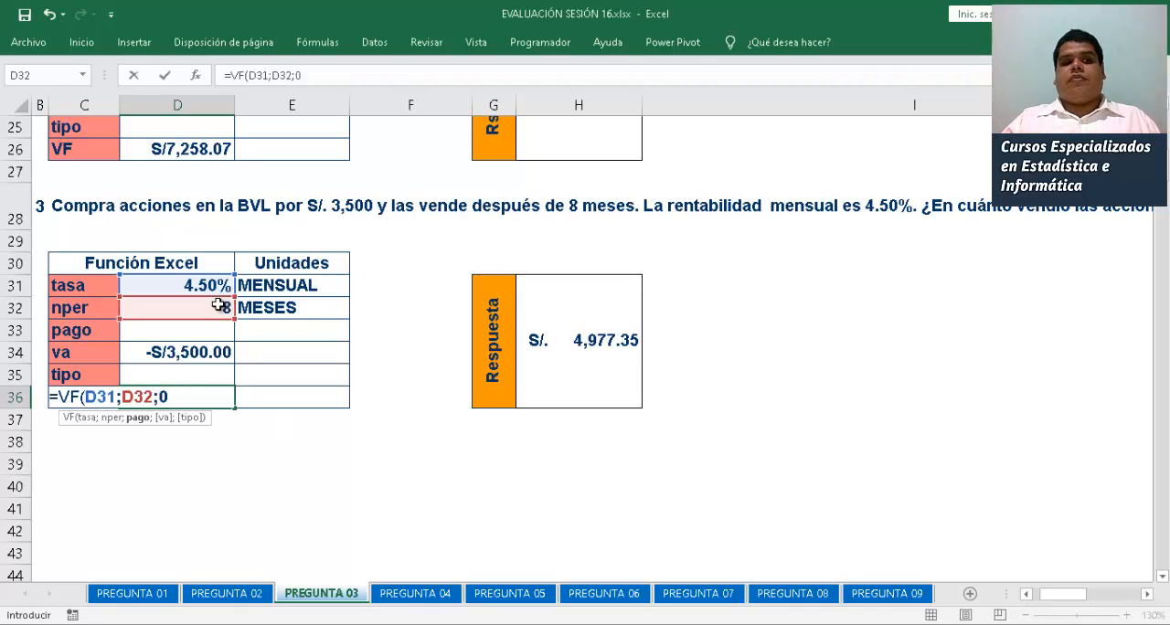
text(;)
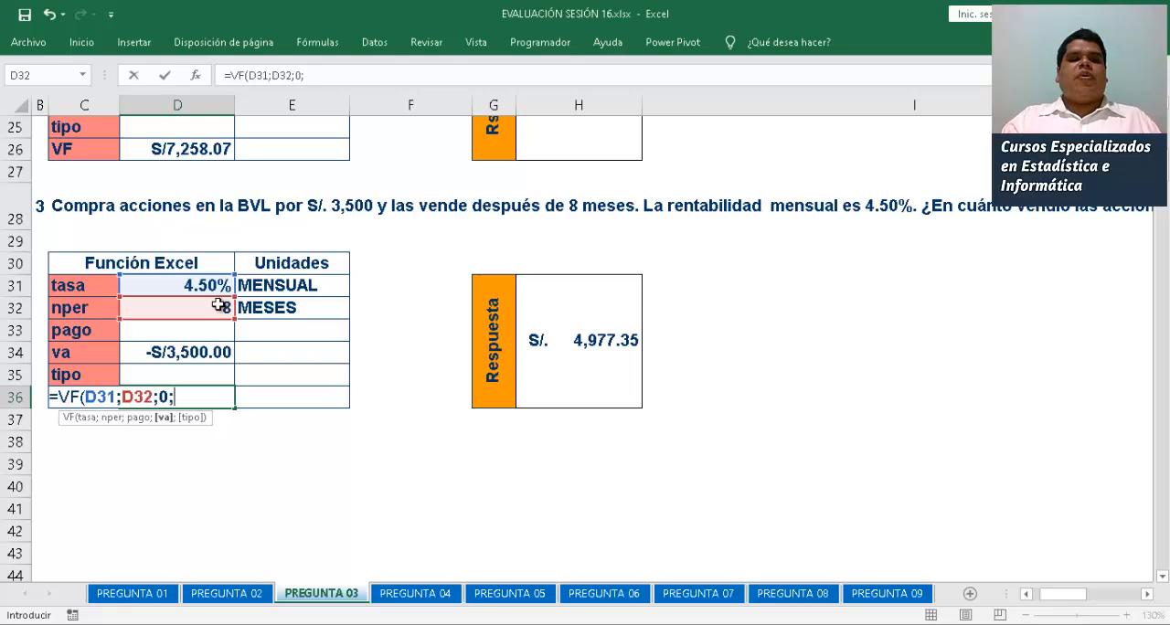
click(173, 352)
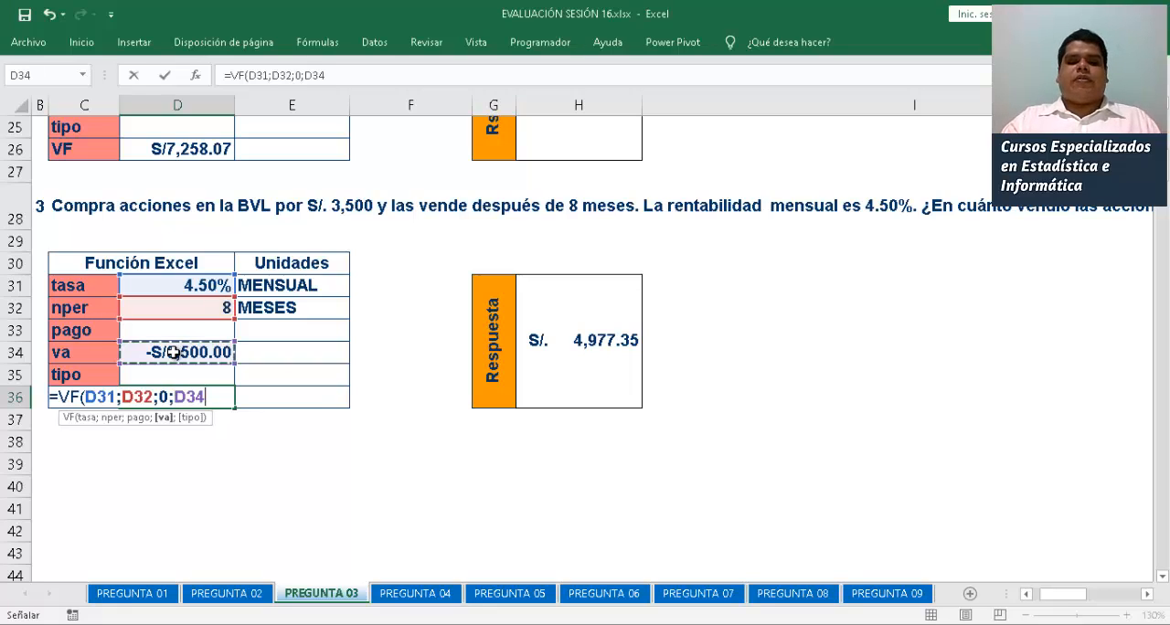
text())
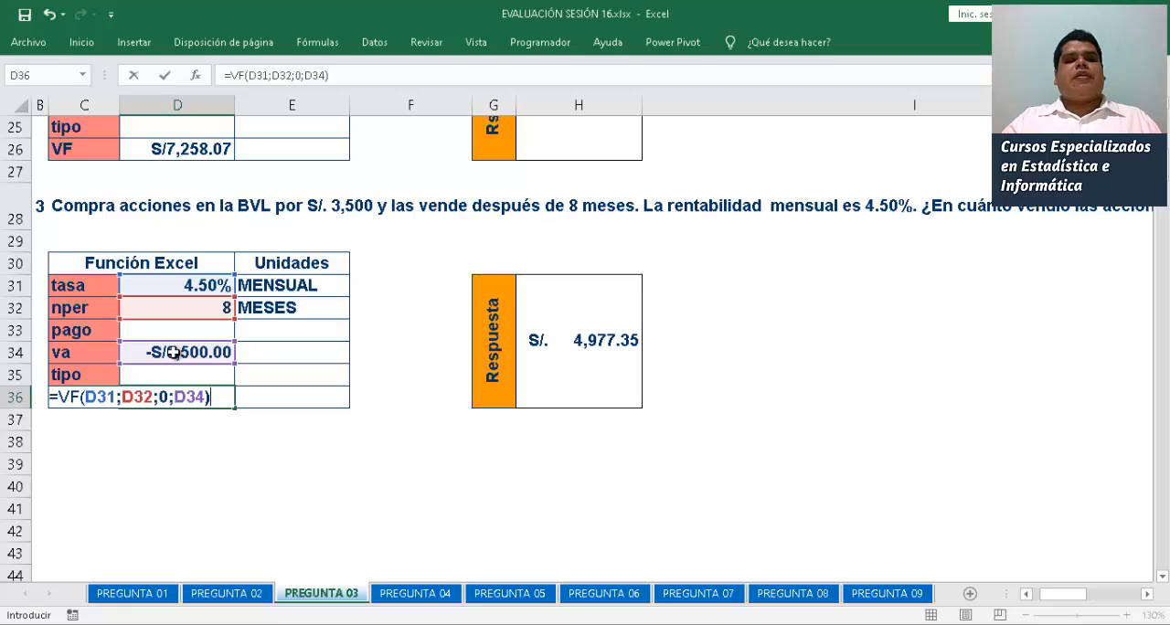
key(Return)
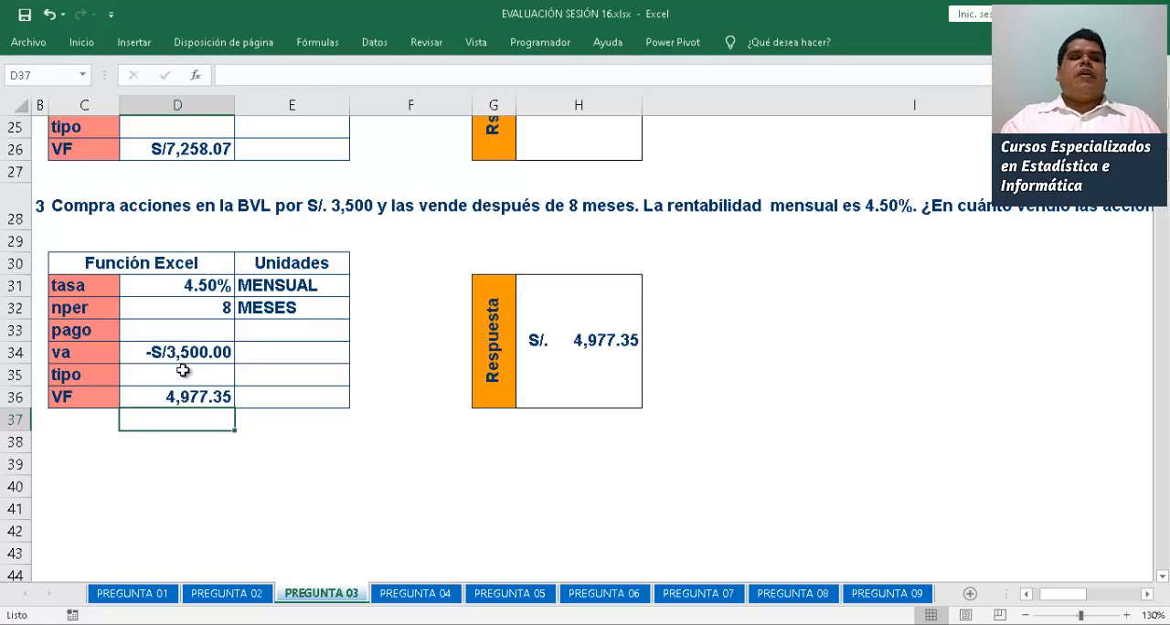
Apply the Moneda number format to the third problem's VF in D36
click(171, 394)
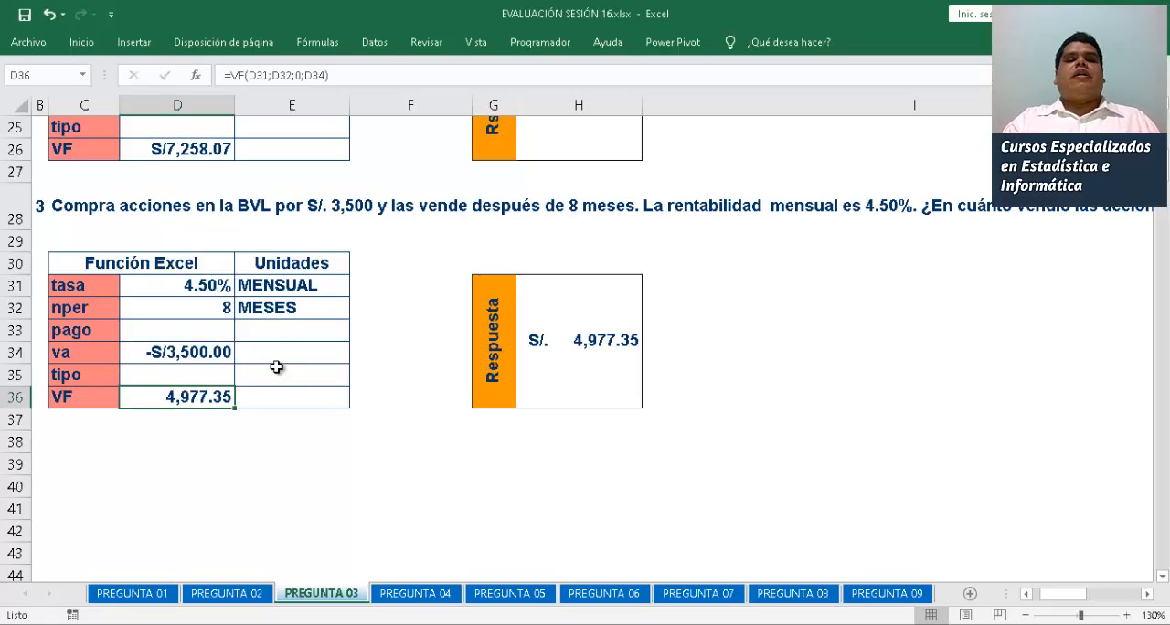
click(81, 43)
click(627, 79)
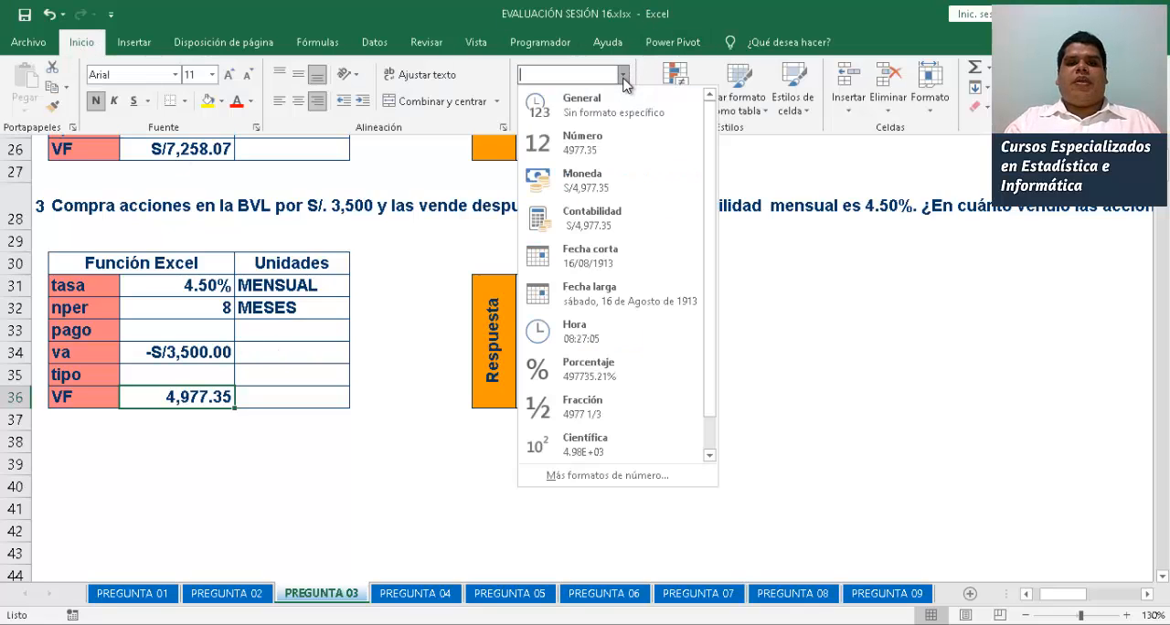
click(603, 180)
click(307, 411)
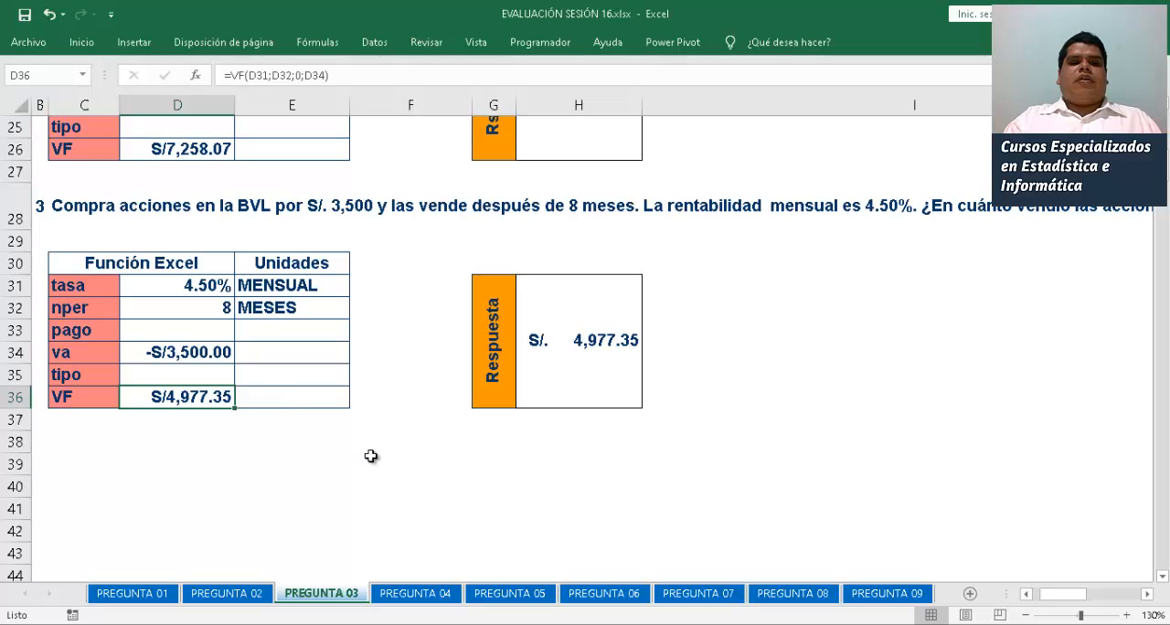
click(370, 455)
click(411, 288)
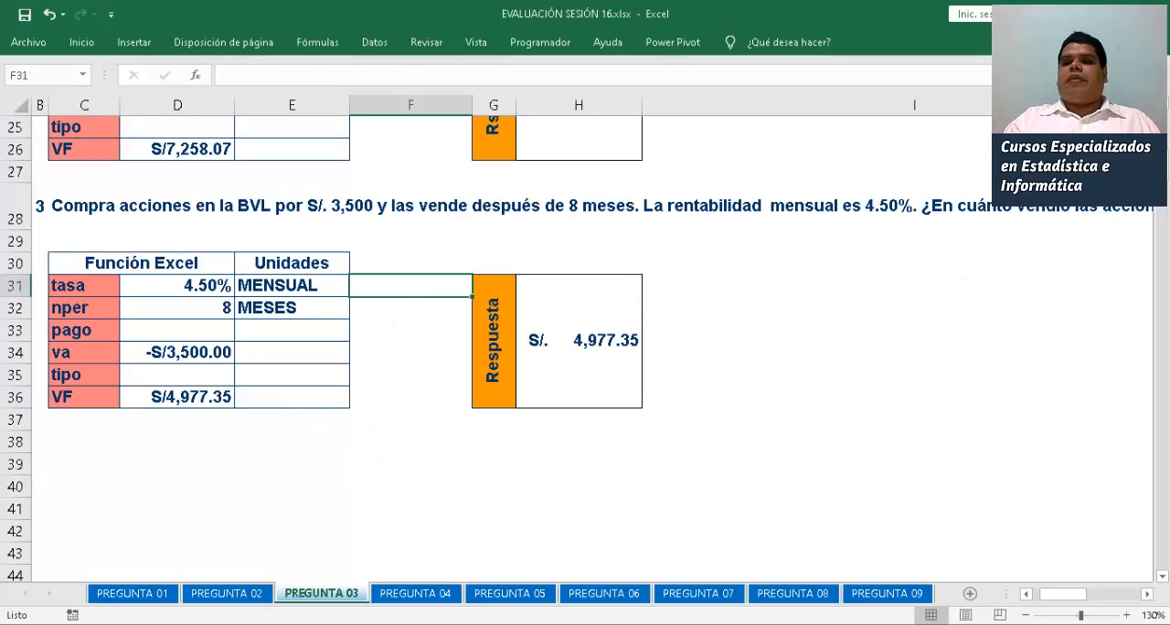
Switch to the PREGUNTA 04 sheet and view its first rate-calculation problem
scroll(411, 424, up, 8)
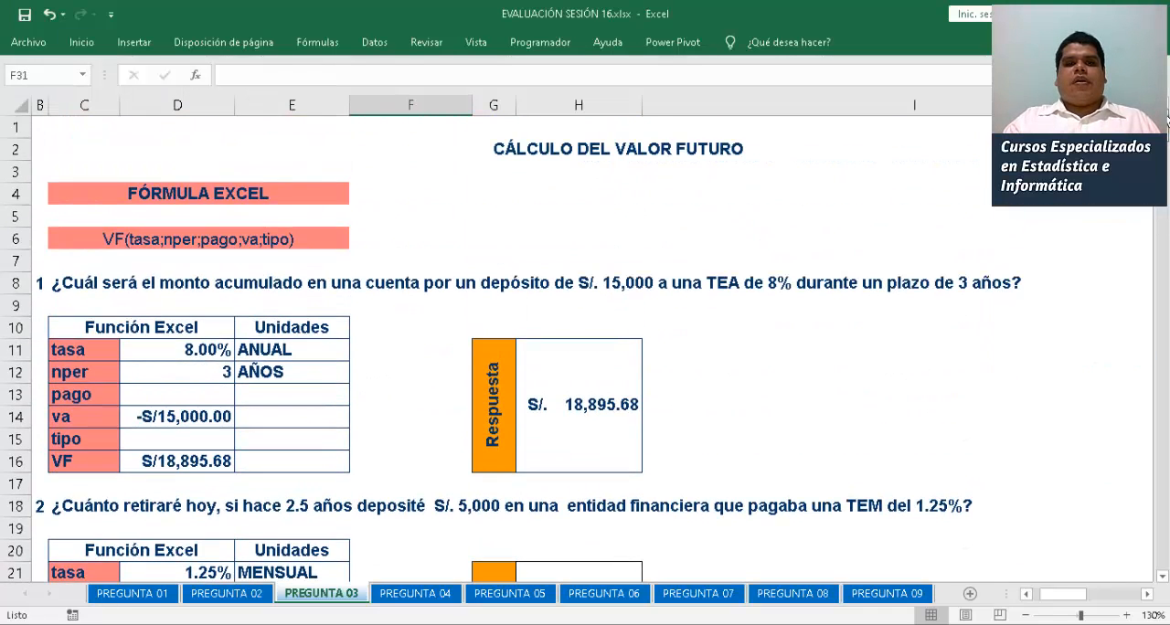
click(416, 593)
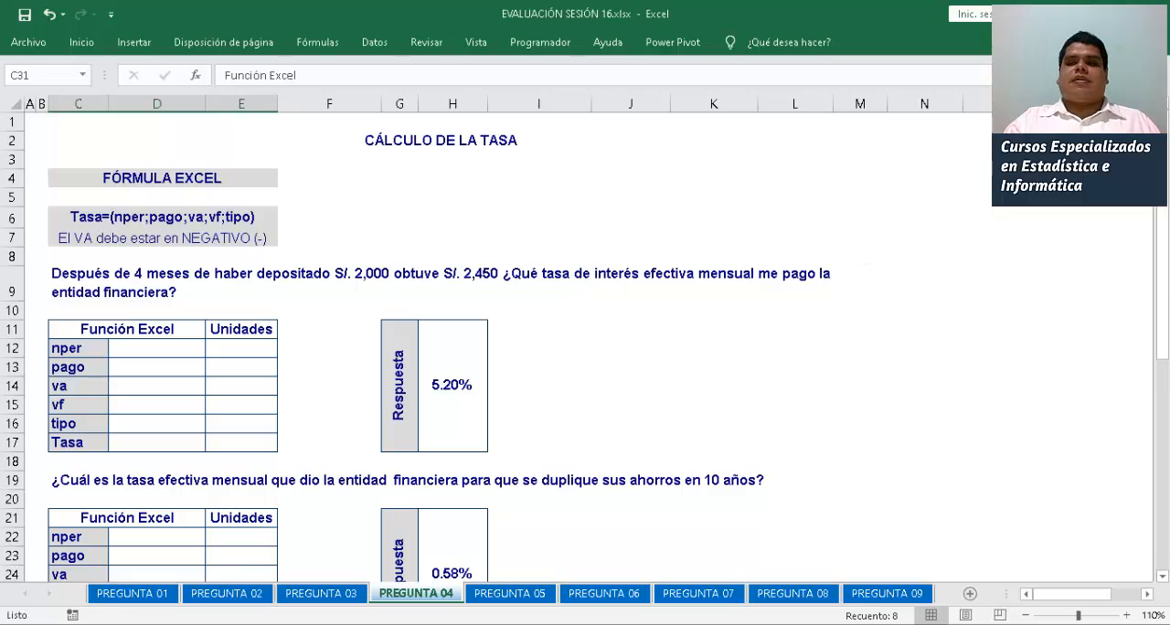
drag(1162, 359, 1158, 307)
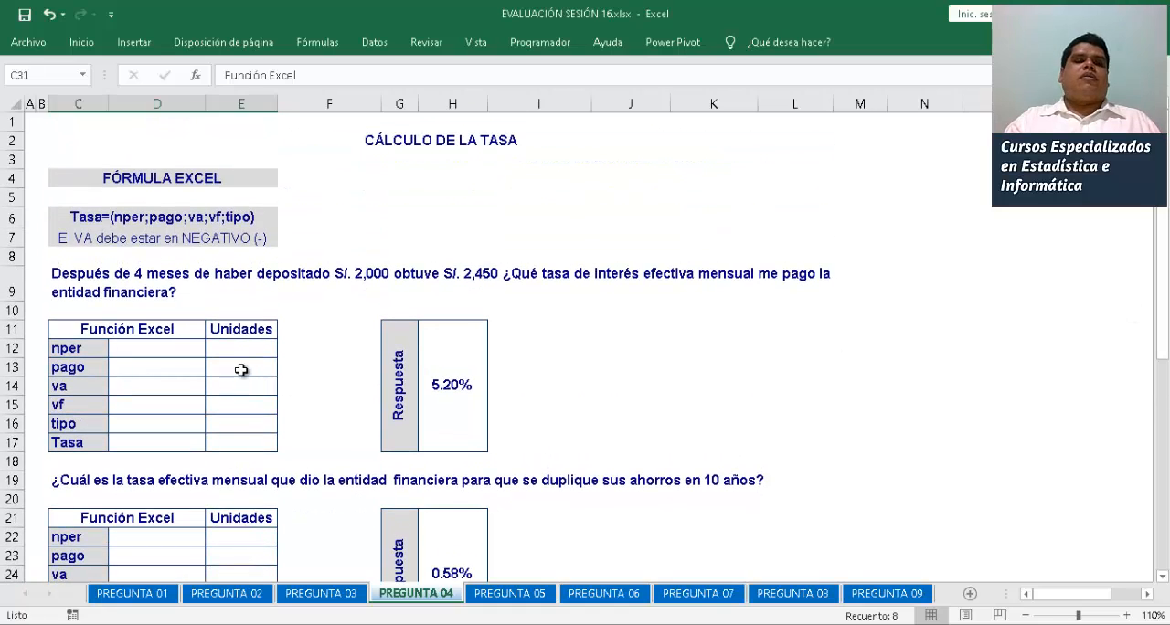
Enter -2000 as the first problem's va in D14 and 2450 as its vf in D15
click(140, 347)
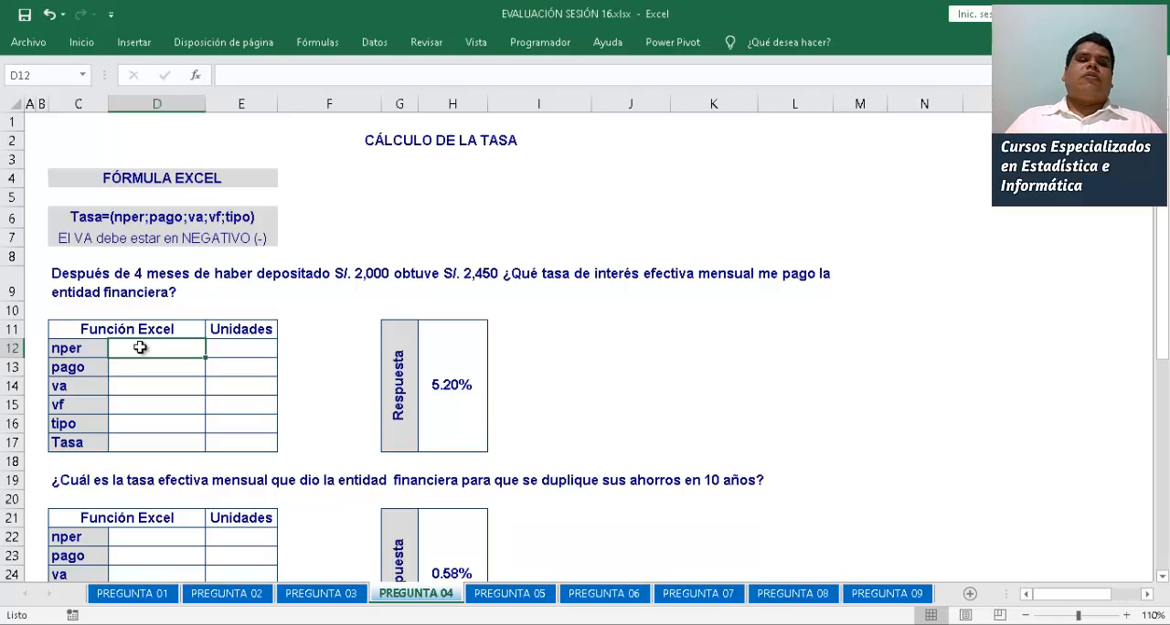
key(Down)
key(Down)
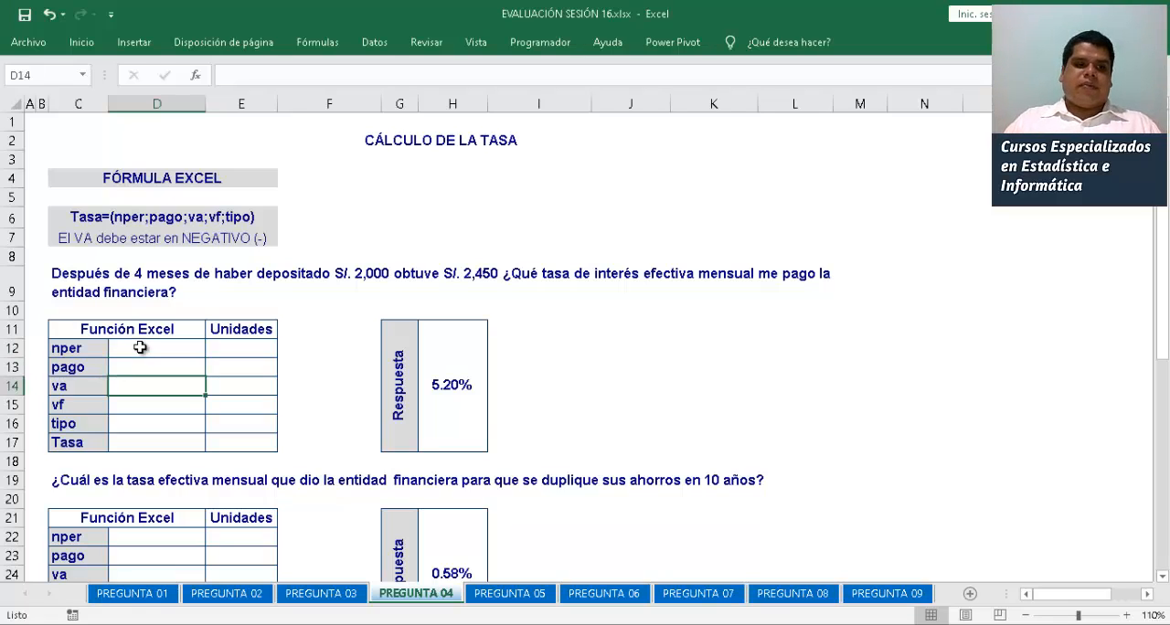
text(-2000)
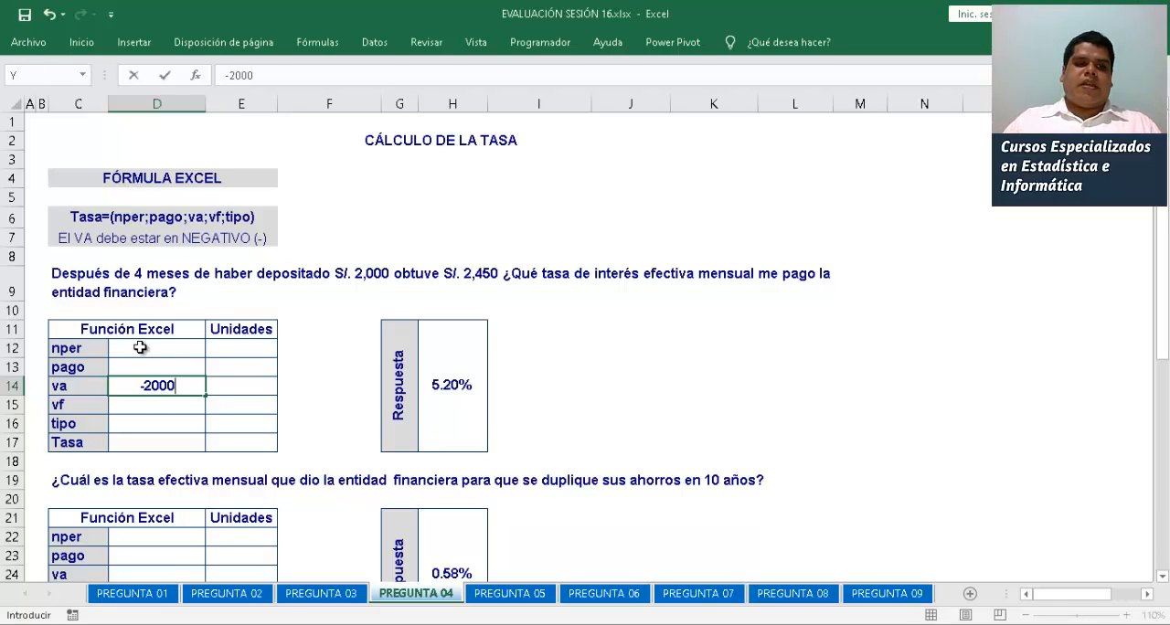
key(Return)
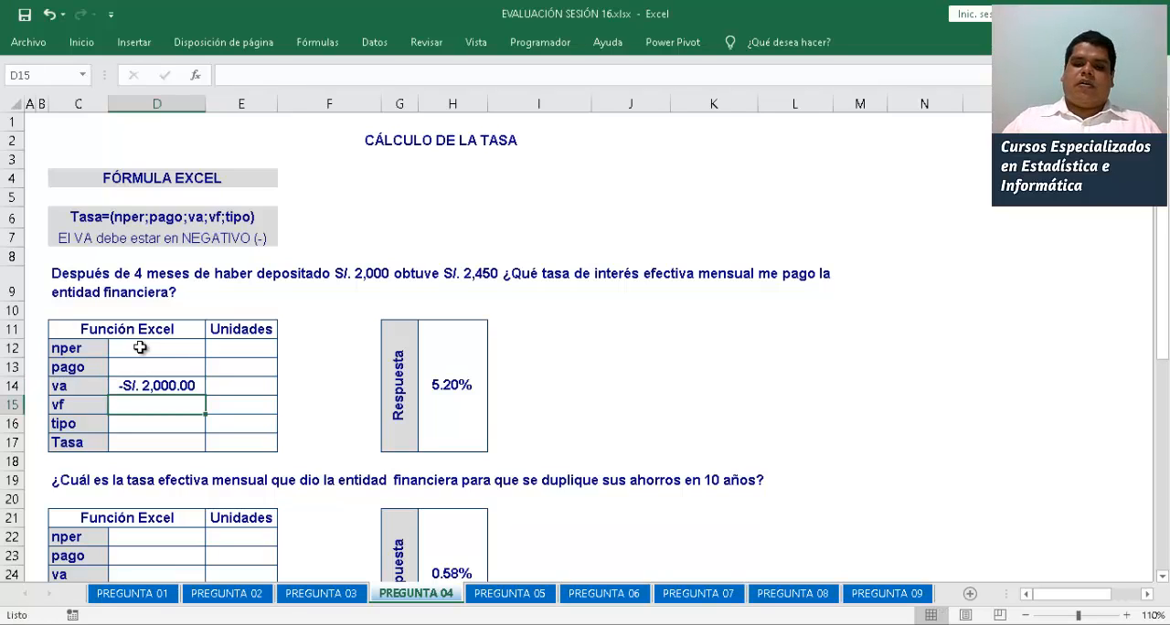
text(24500)
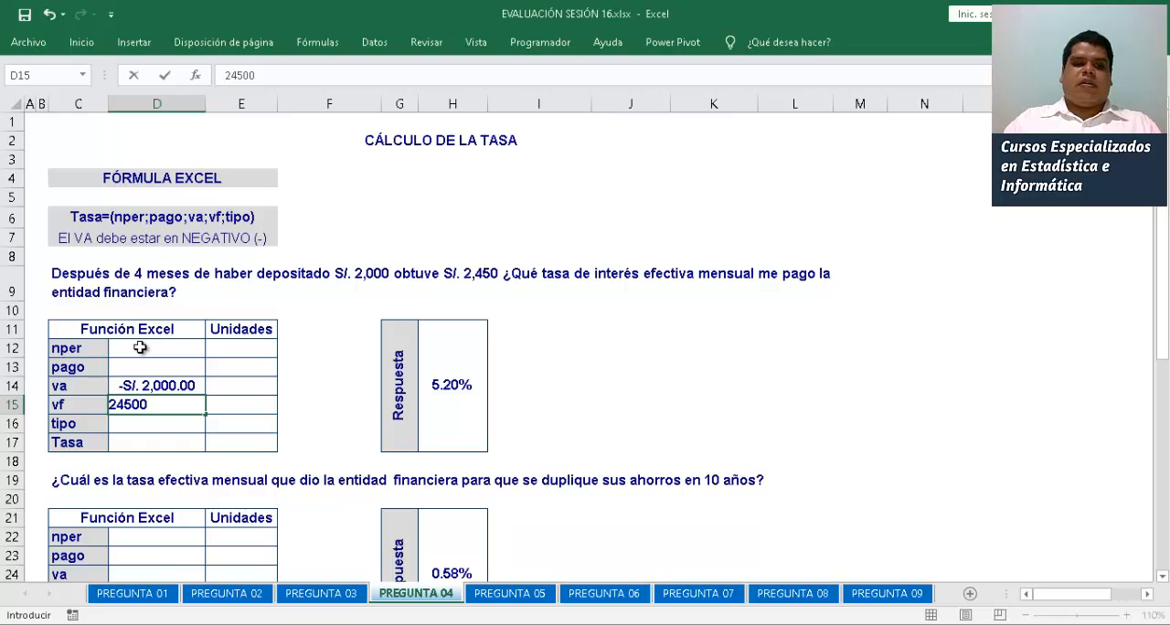
key(BackSpace)
key(Return)
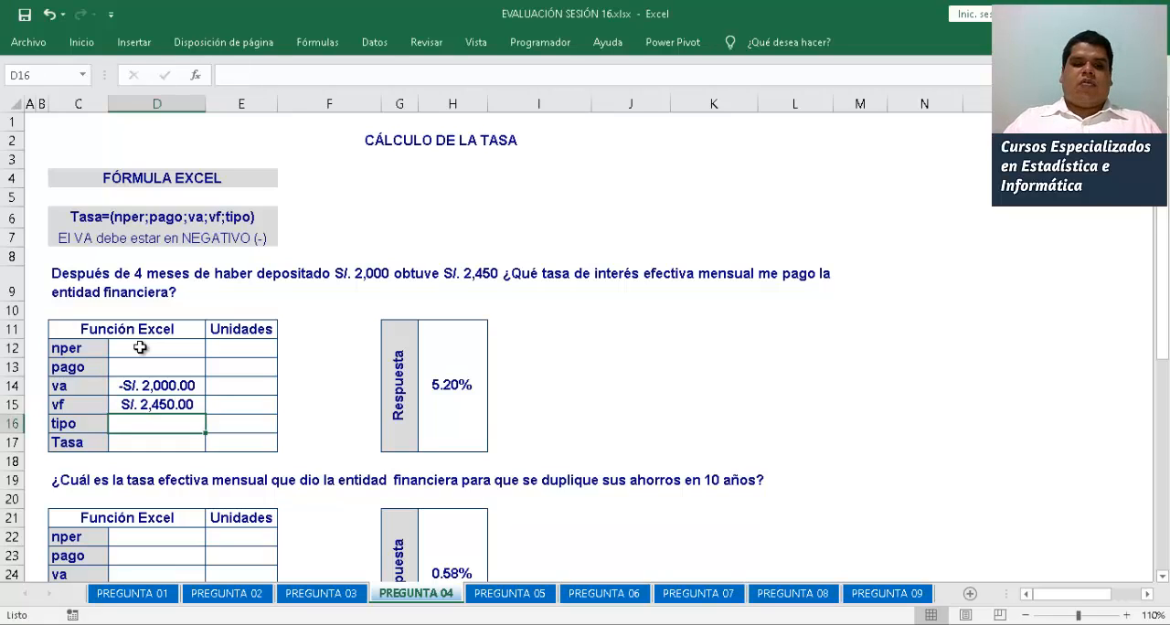
Enter 4 as the first problem's nper in D12 and MESES as its unit in E12
key(Up)
key(Up)
key(Up)
key(Up)
text(4)
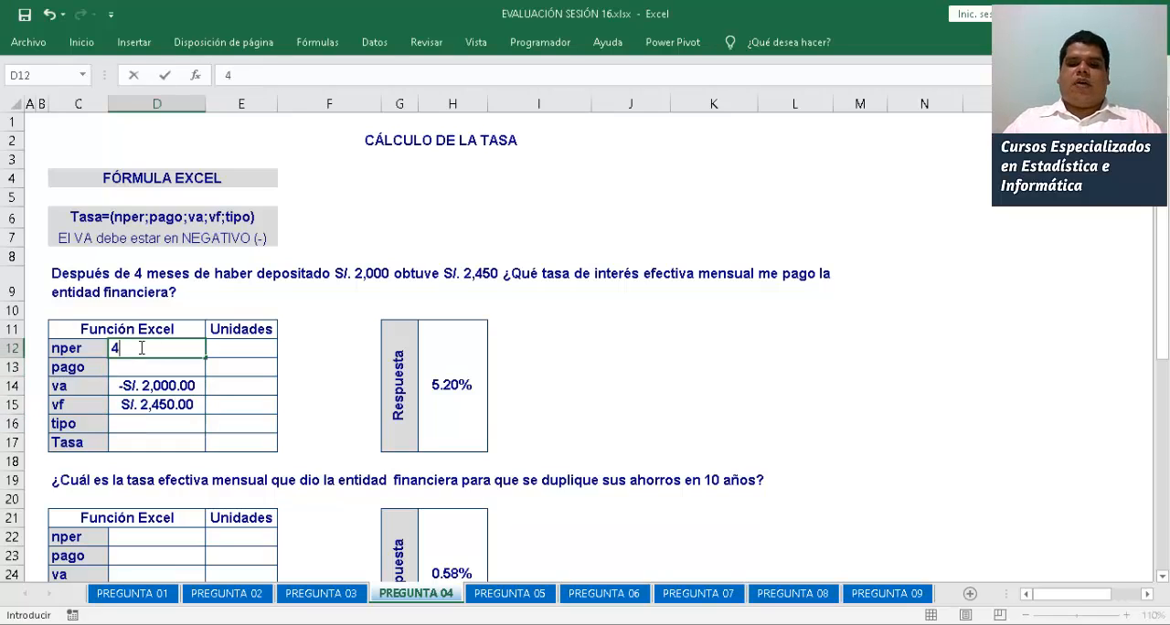
key(Tab)
text(MESES)
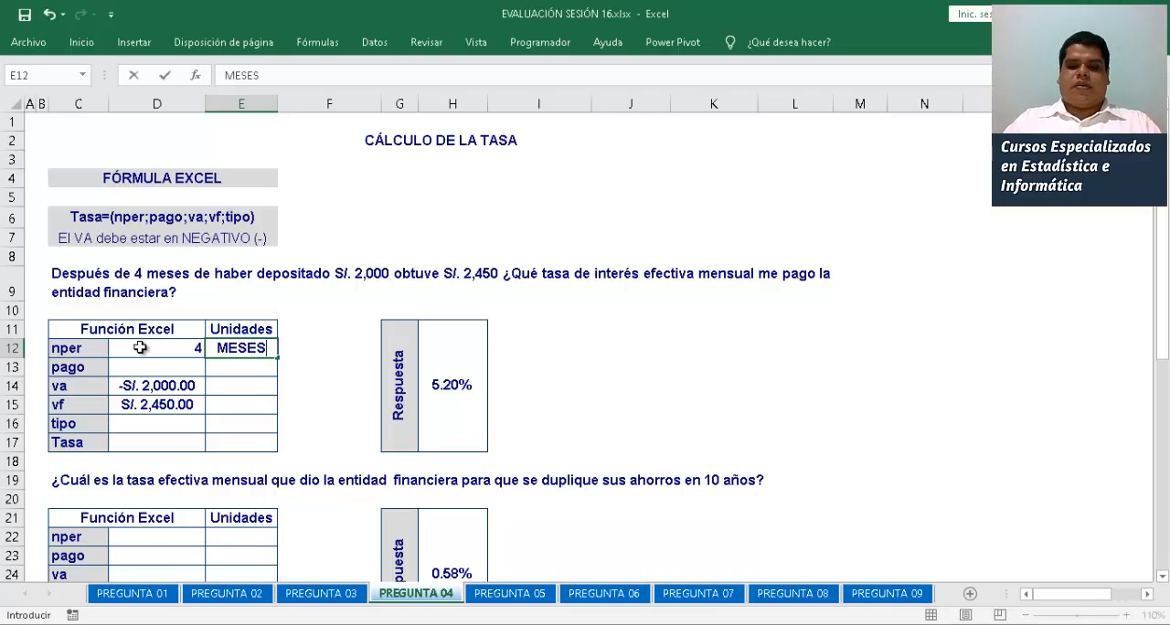
key(Return)
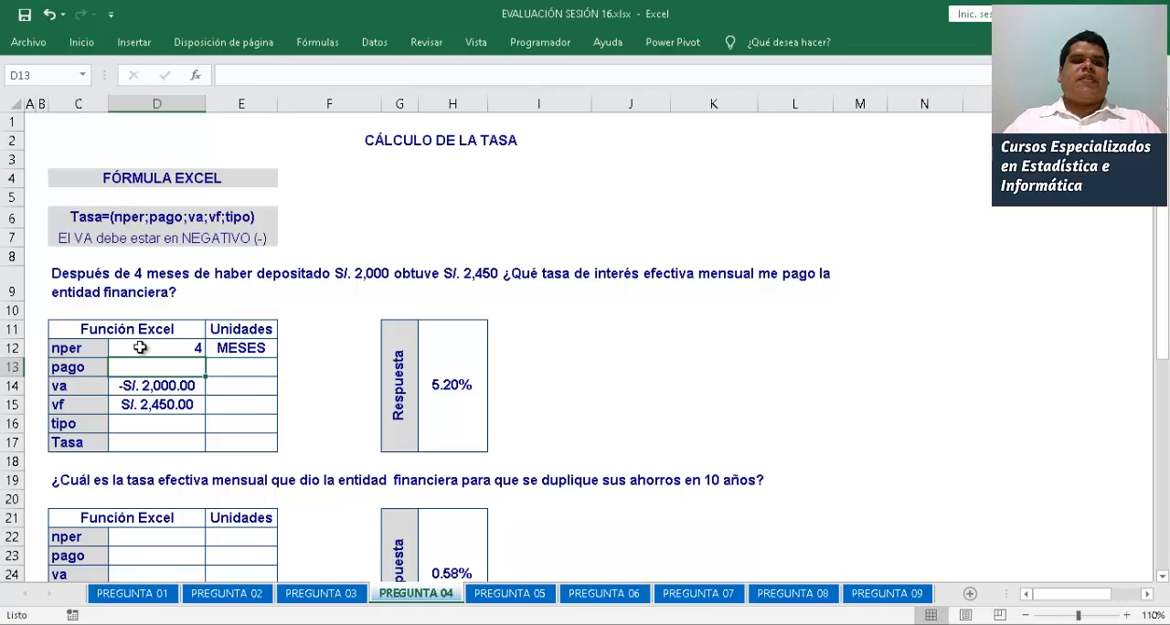
Calculate the first problem's Tasa in D17 with =TASA(D12;0;D14;D15)
key(Down)
key(Down)
key(Down)
key(Down)
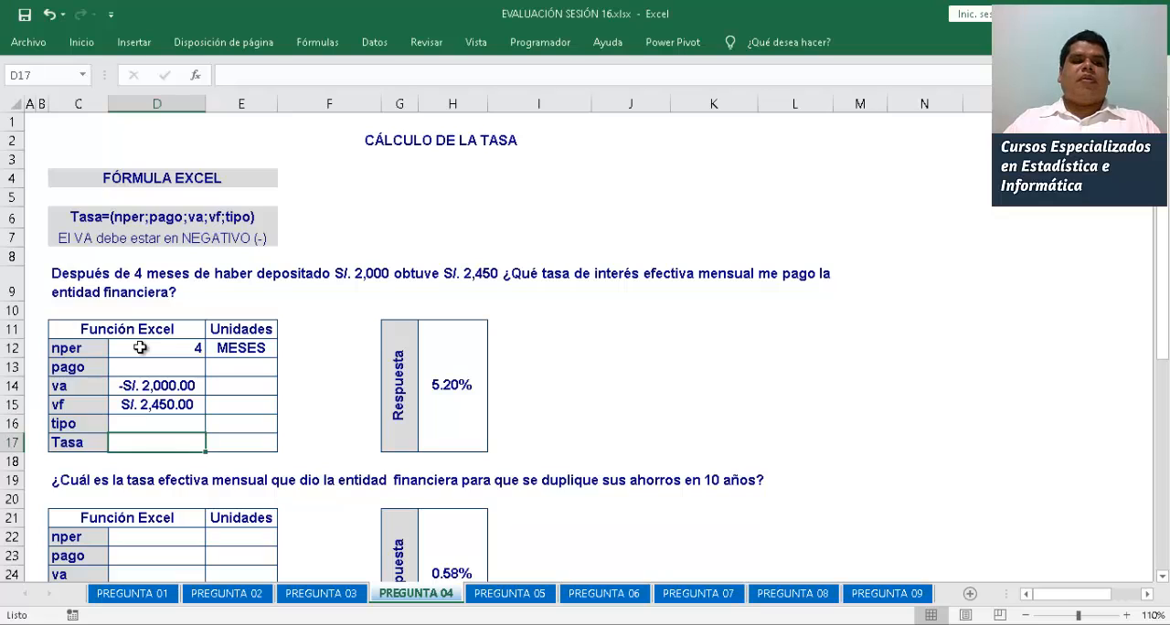
text(=TAST)
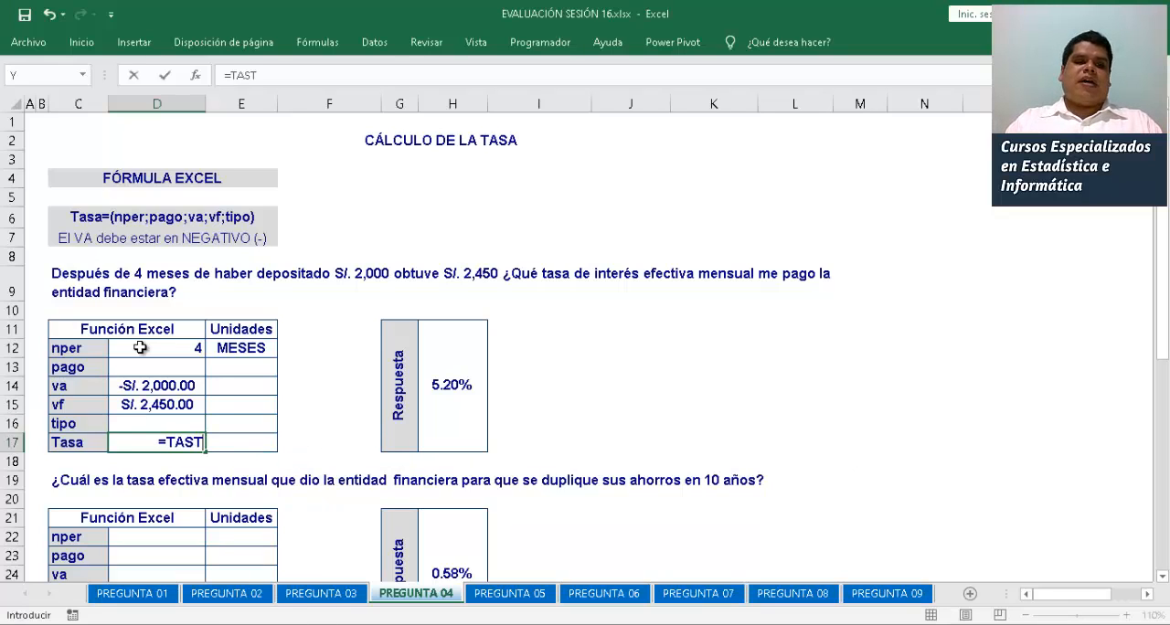
key(BackSpace)
text(A()
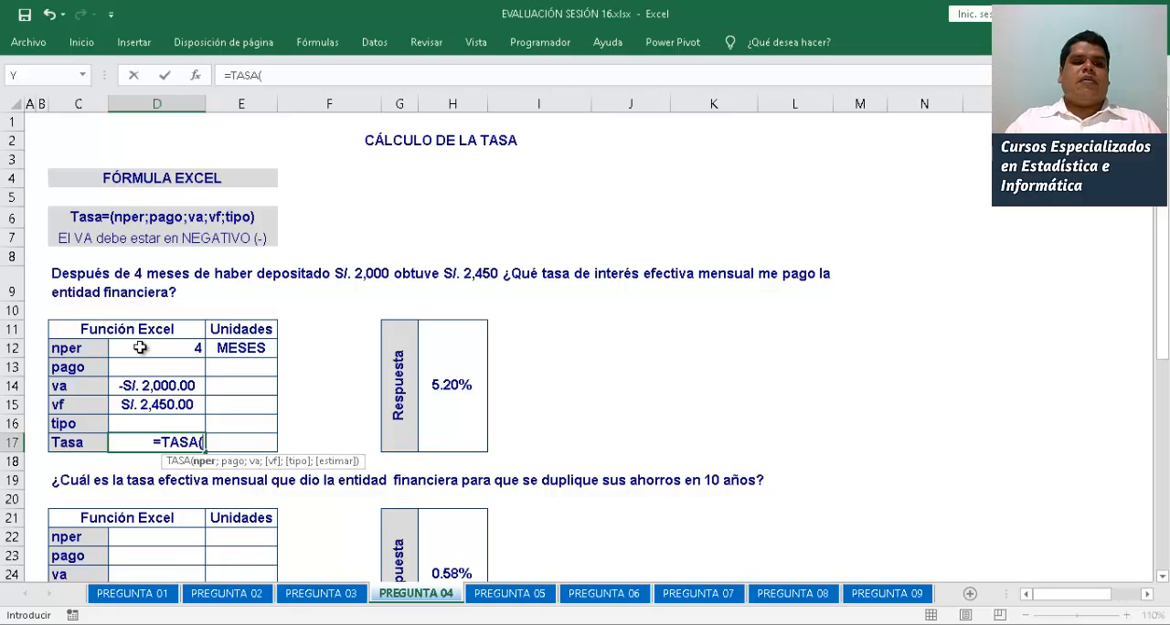
click(180, 348)
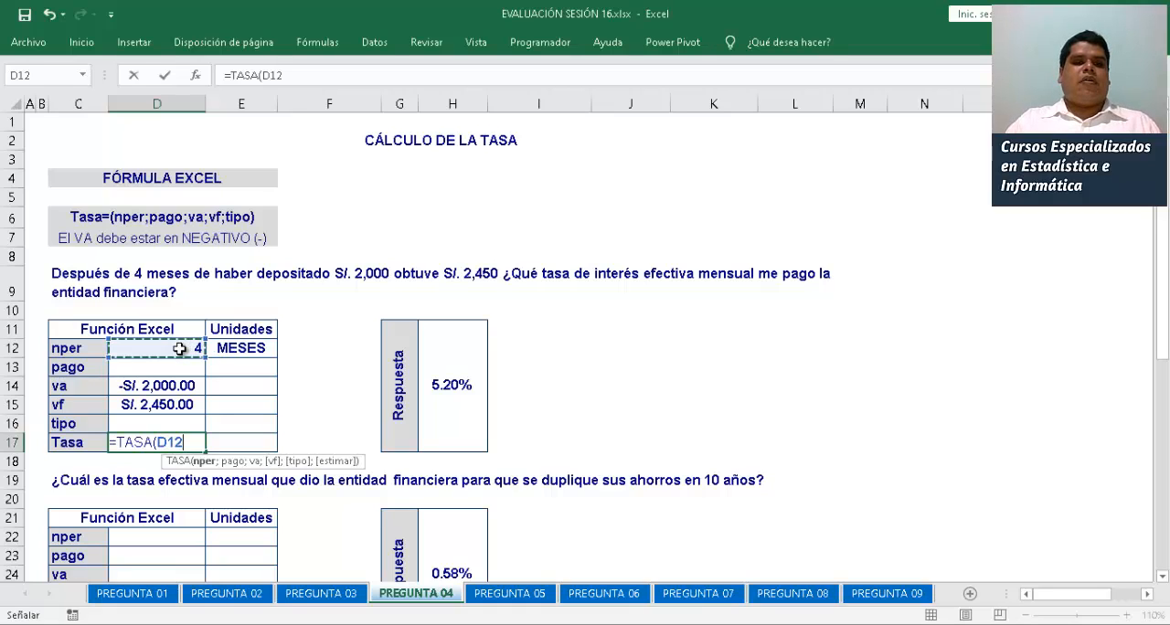
text(;)
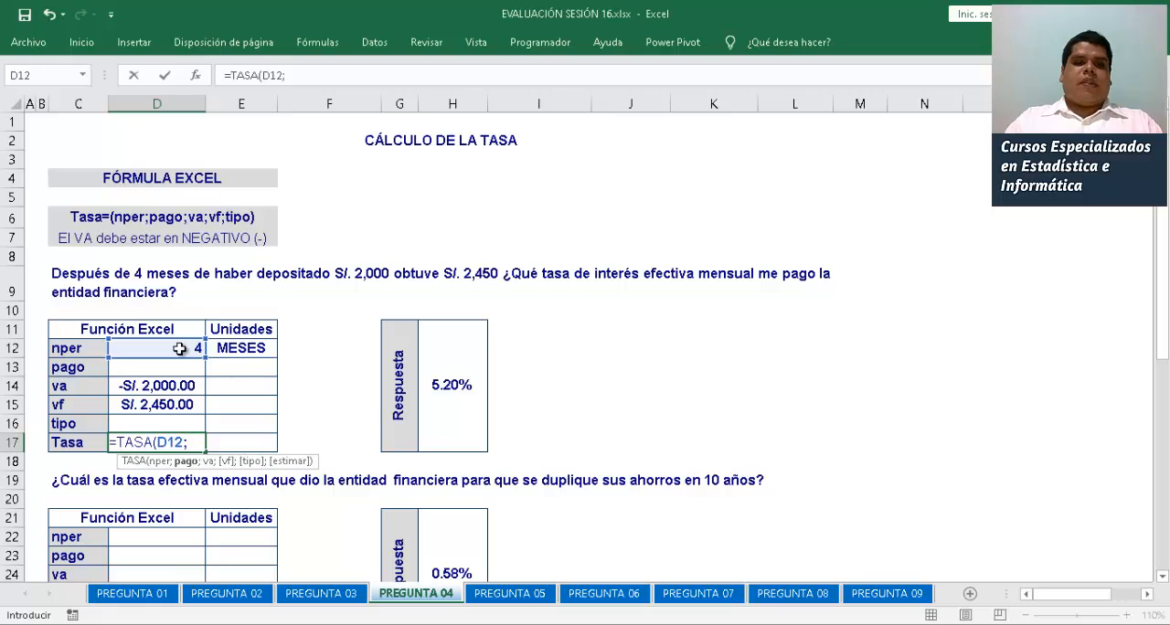
text(0)
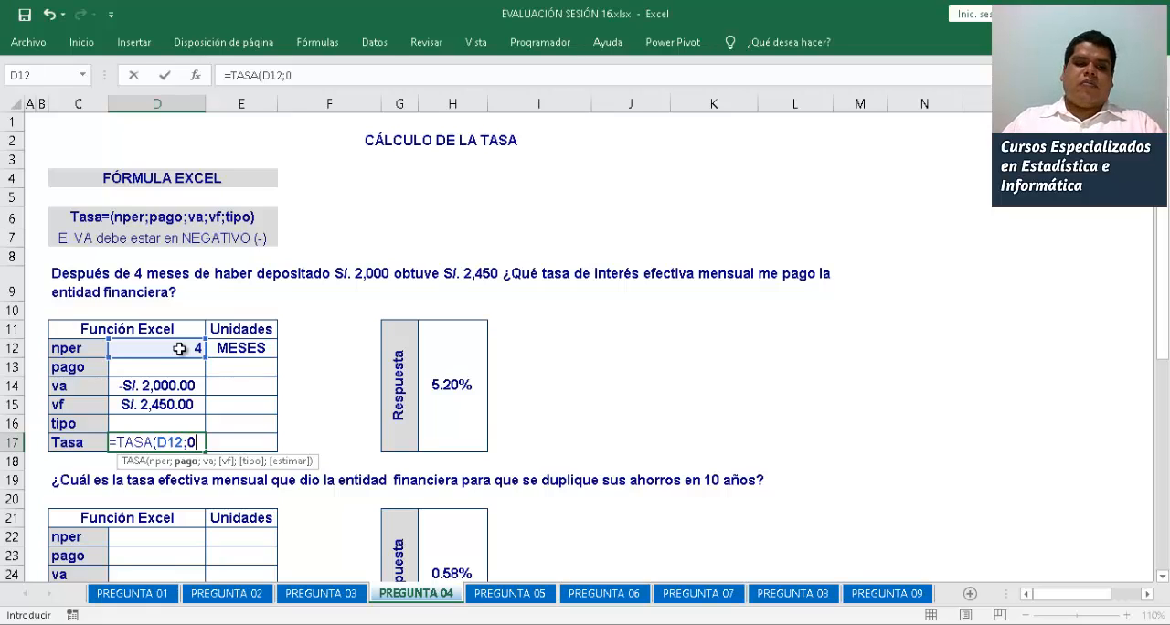
text(;)
click(154, 387)
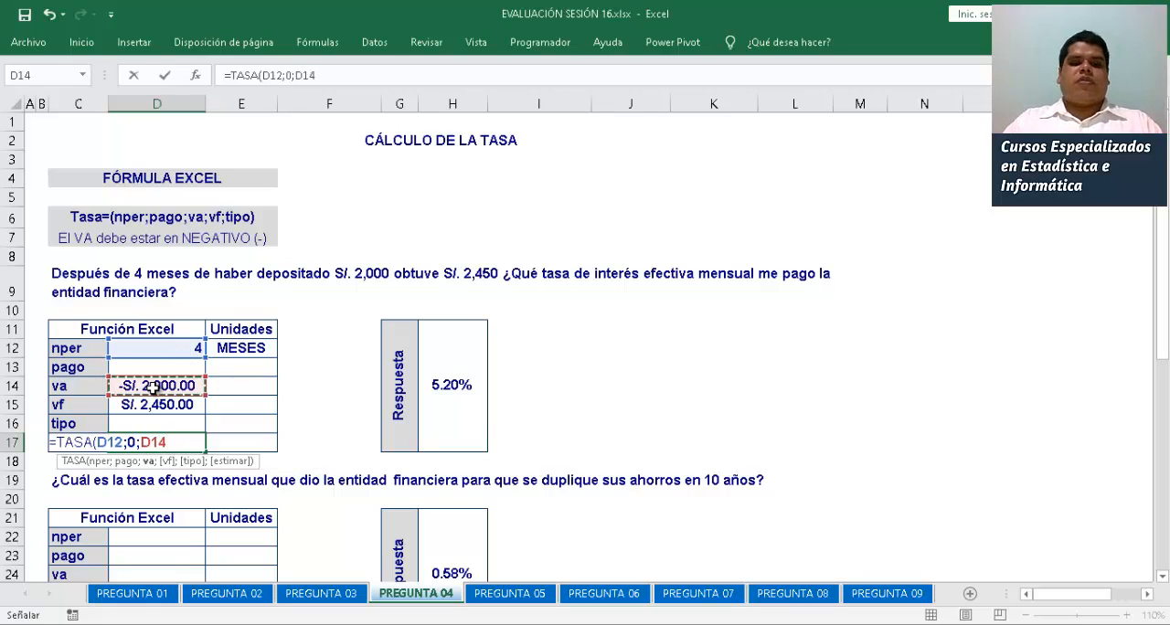
text(;)
click(170, 407)
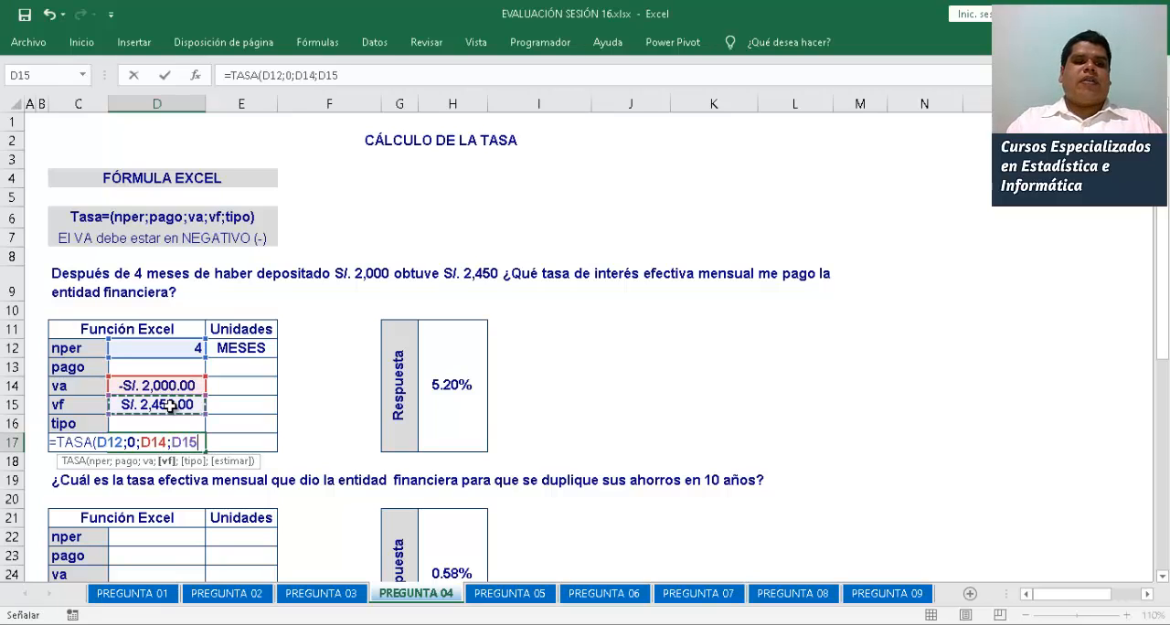
text())
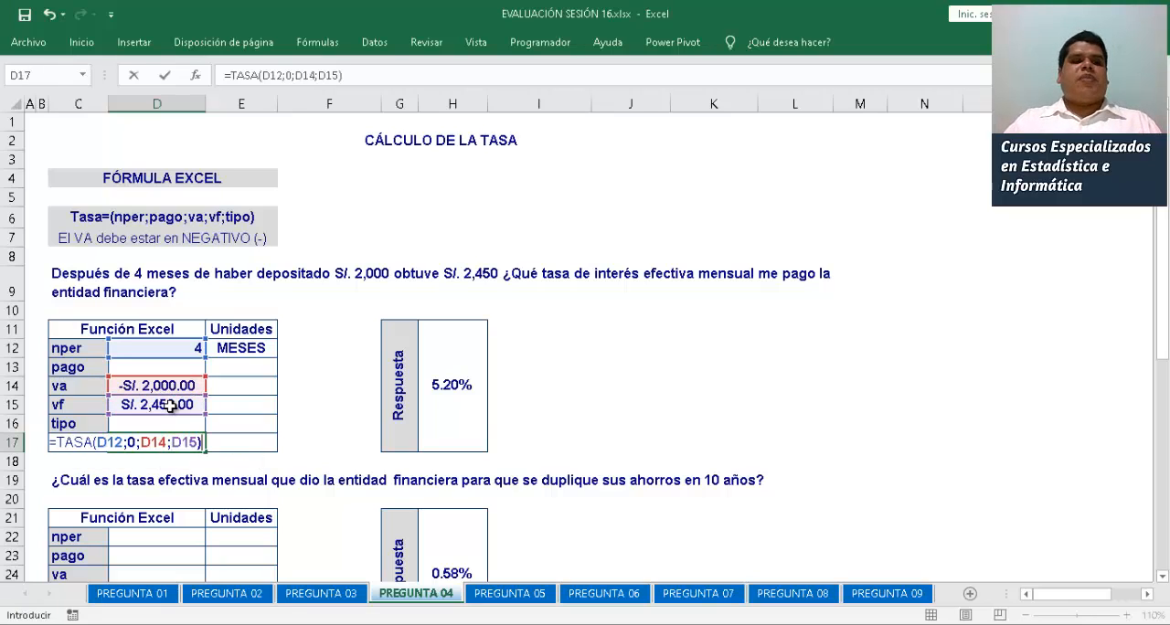
key(Return)
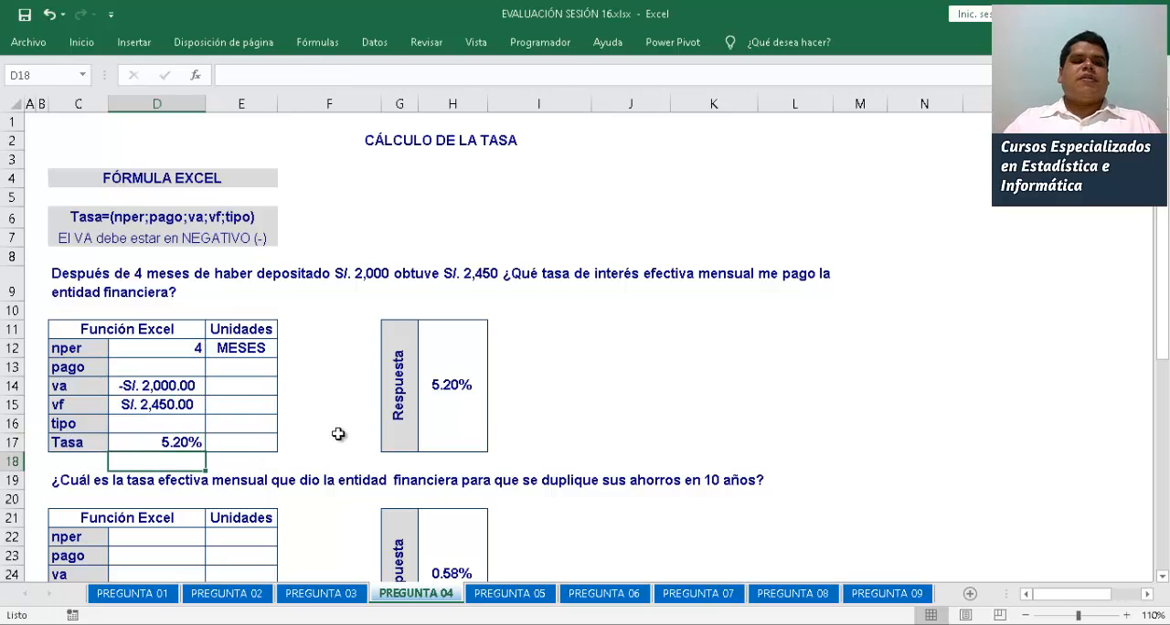
Enlarge the sheet to 160% and review the first problem's Tasa formula in D17
click(1125, 615)
click(1126, 615)
click(1126, 615)
click(1125, 615)
drag(1068, 597, 1048, 598)
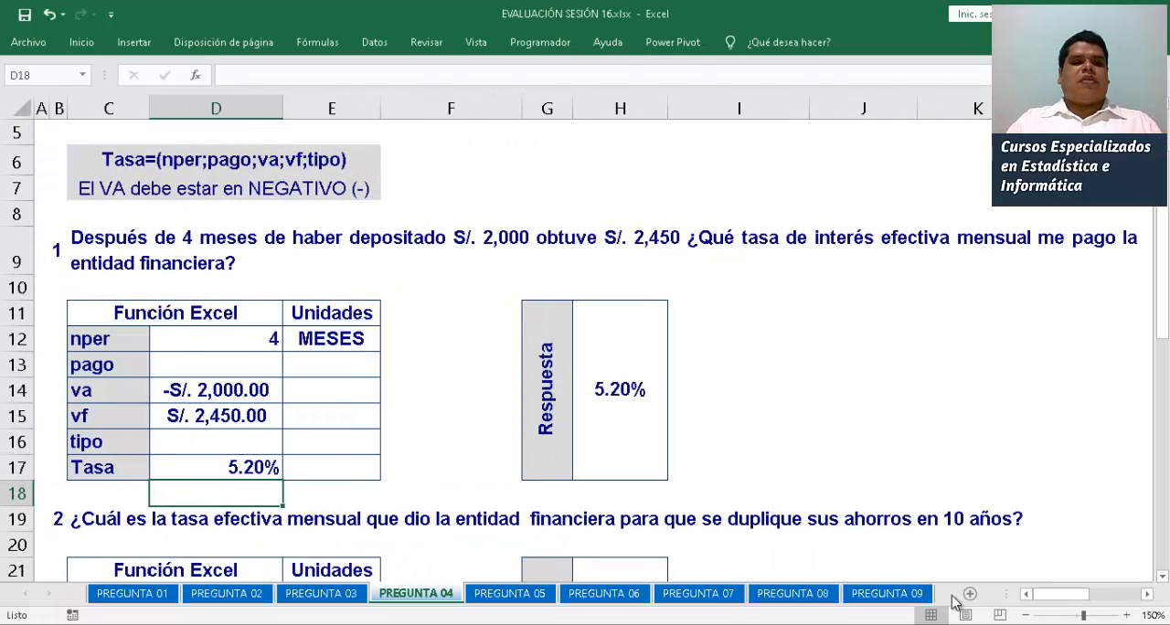
click(1126, 615)
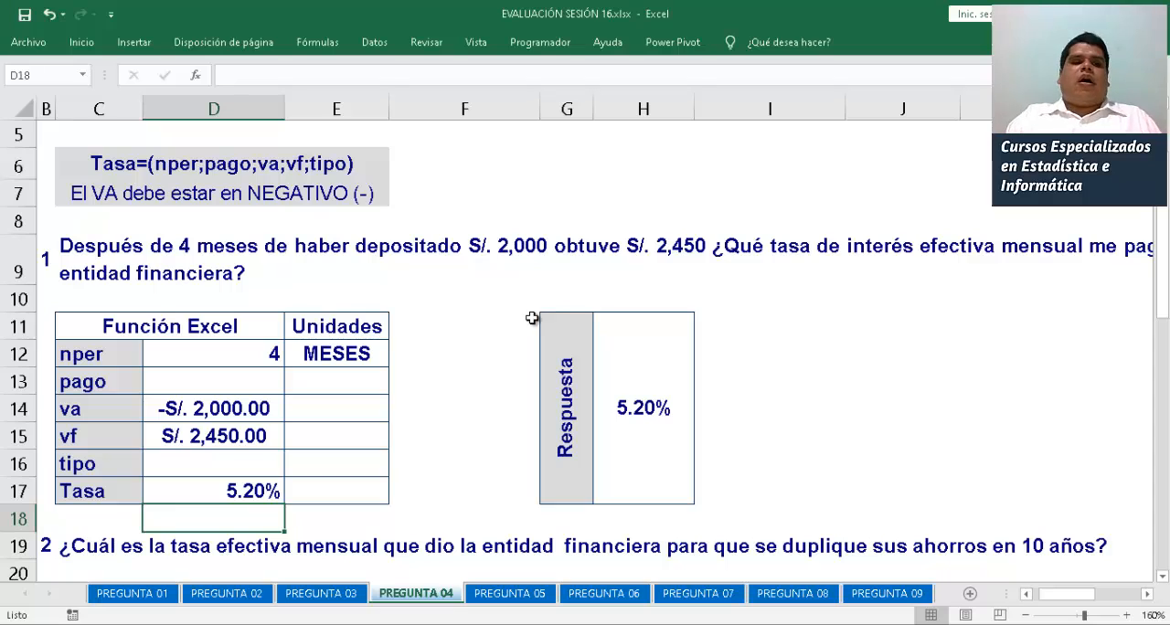
click(221, 496)
double_click(223, 494)
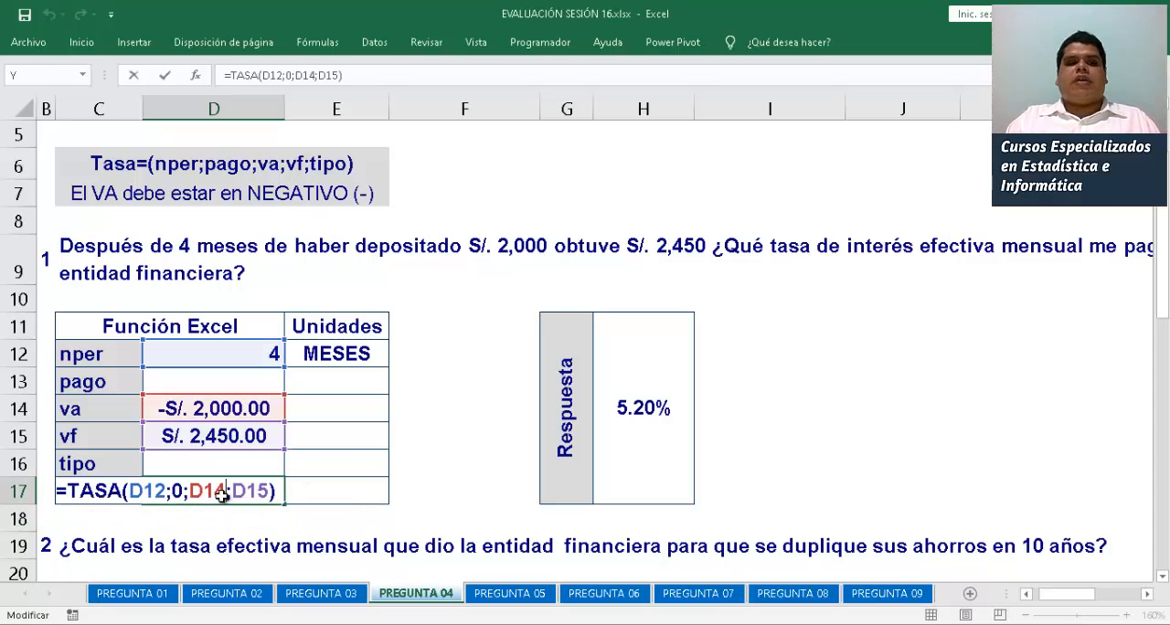
key(Return)
Enter =10*12 as the second problem's nper in D22
key(Down)
key(Down)
key(Down)
key(Down)
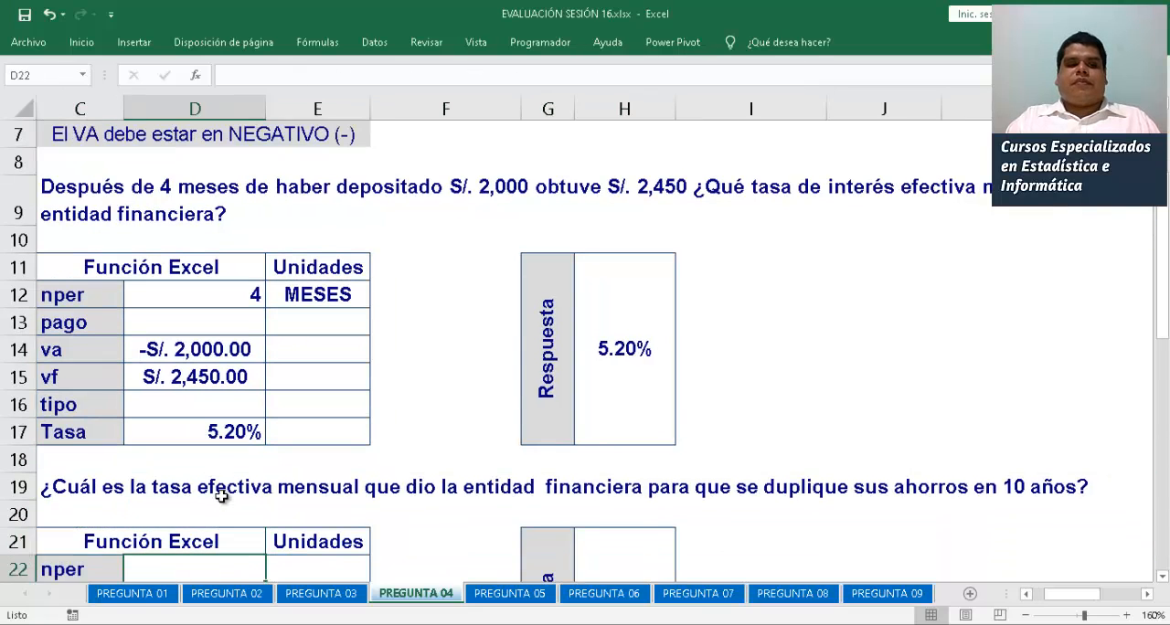
key(Left)
key(Down)
key(Down)
key(Down)
key(Down)
key(Down)
key(Down)
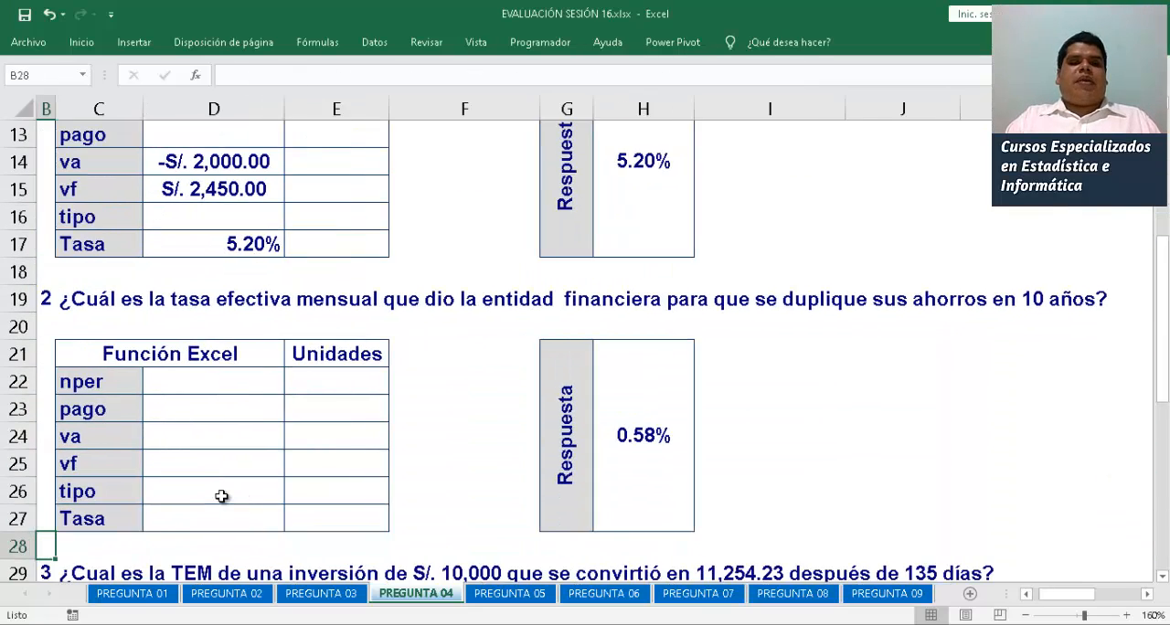
key(Left)
key(Left)
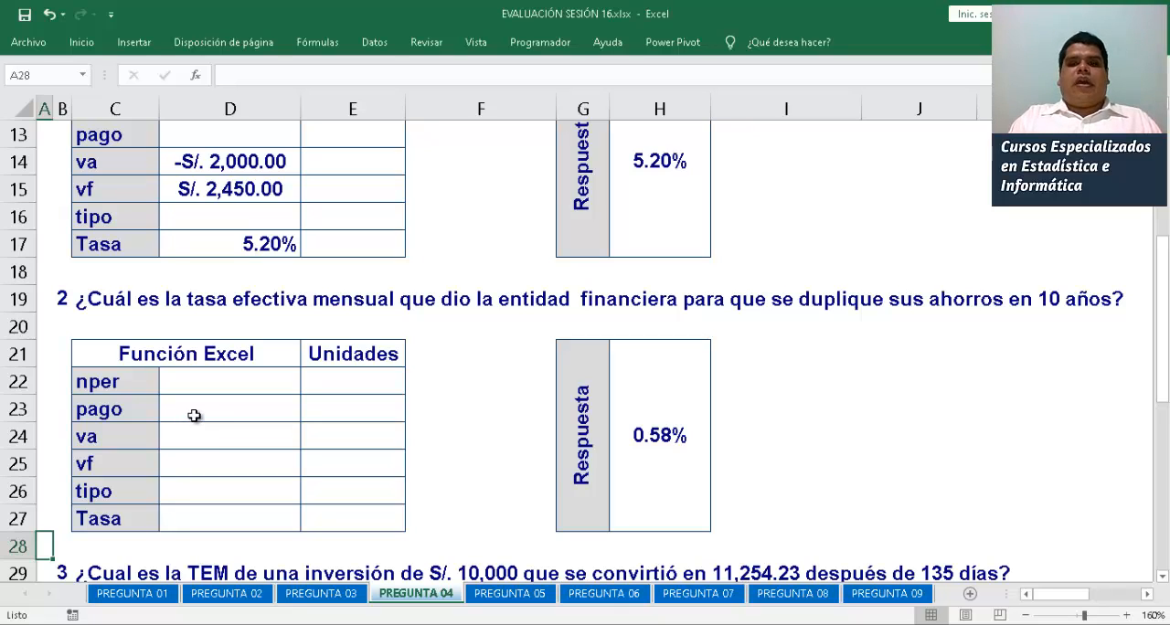
click(207, 384)
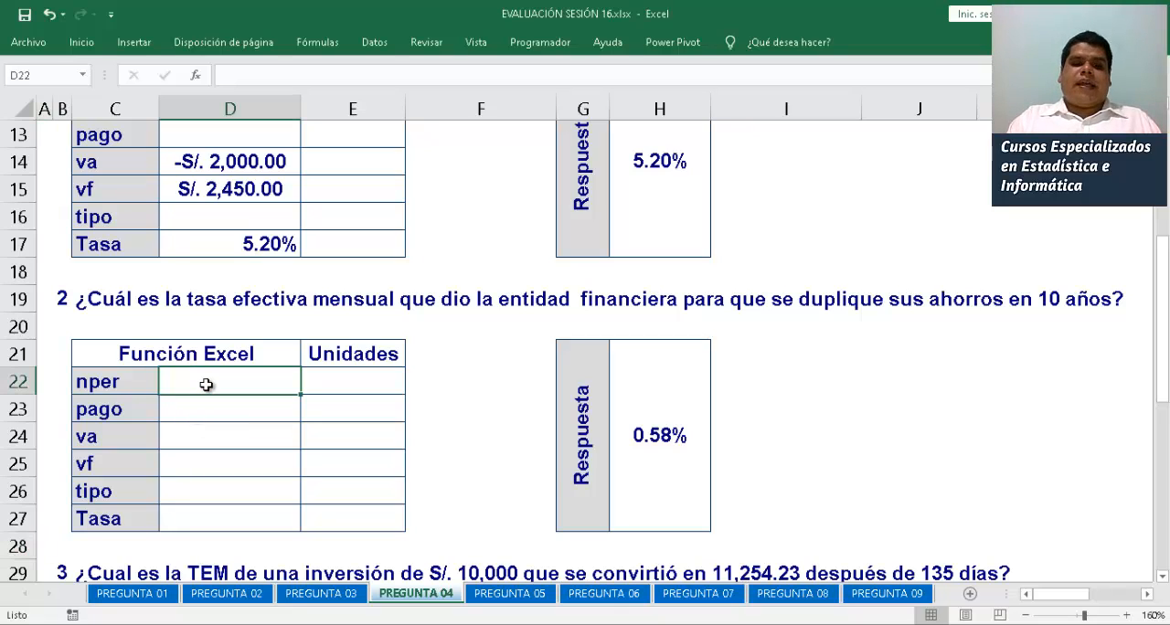
text(=10*12)
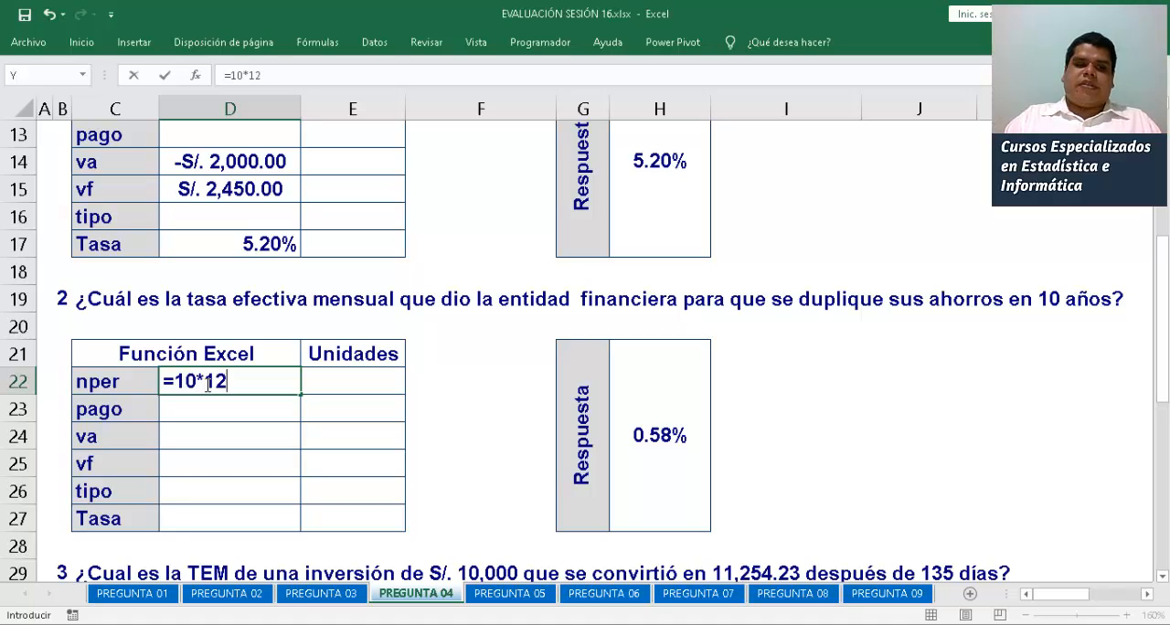
key(Return)
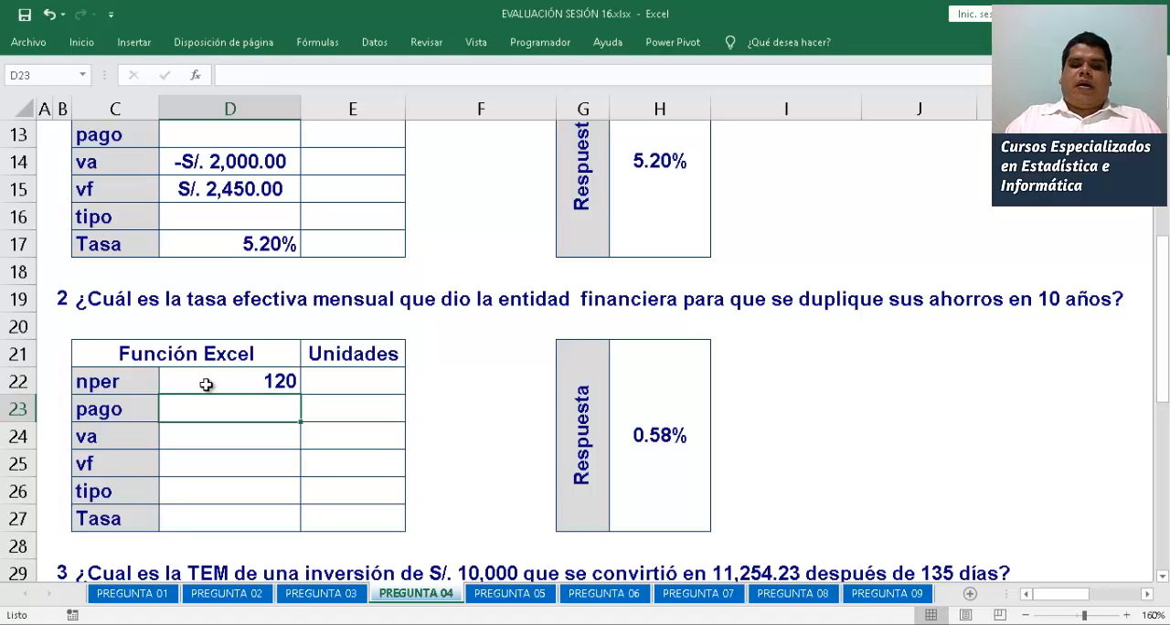
Enter -1 as the second problem's va in D24 and 2 as its vf in D25
key(Down)
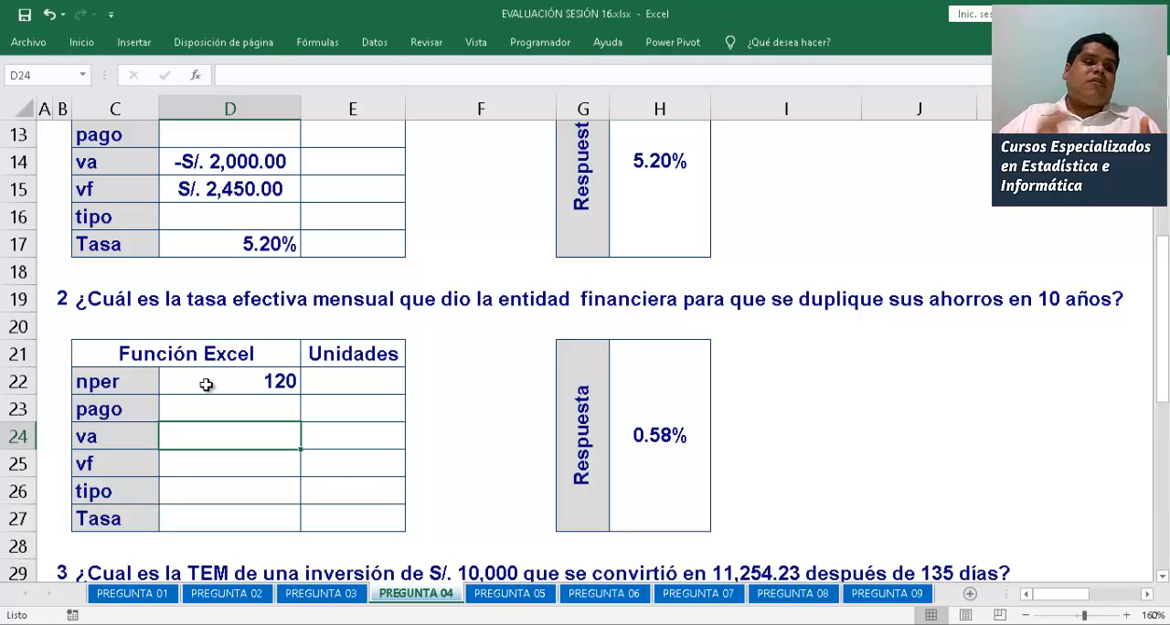
text(-S/. )
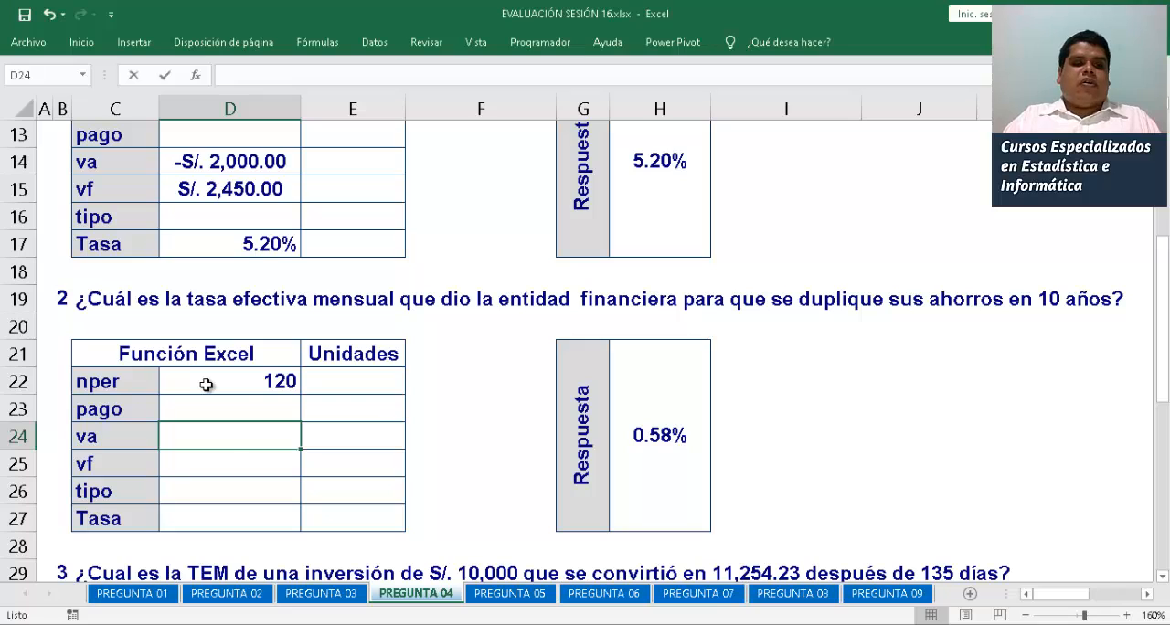
text(1)
key(Return)
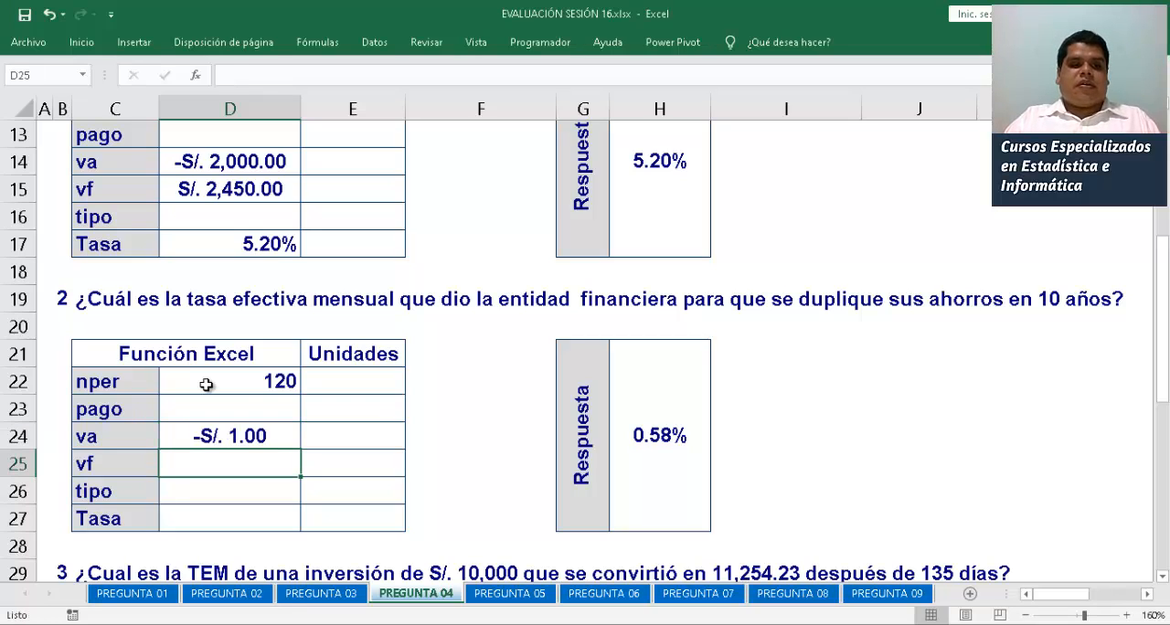
text(2)
key(Return)
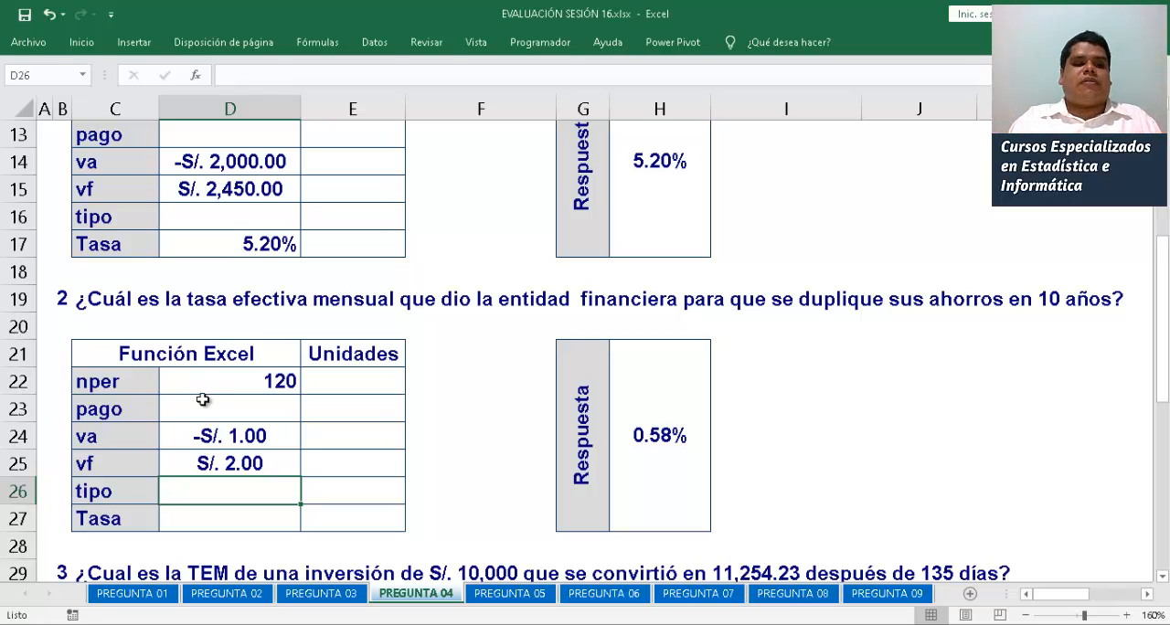
Calculate the second problem's Tasa in D27 with =TASA(D22;0;D24;D25)
click(220, 523)
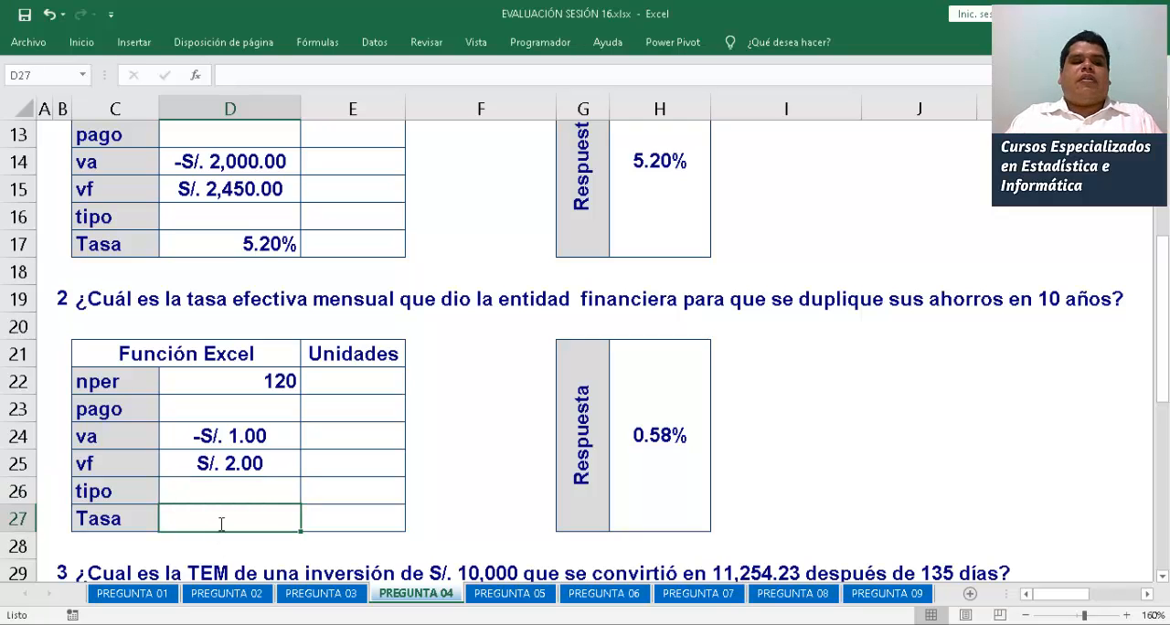
text(=TASA)
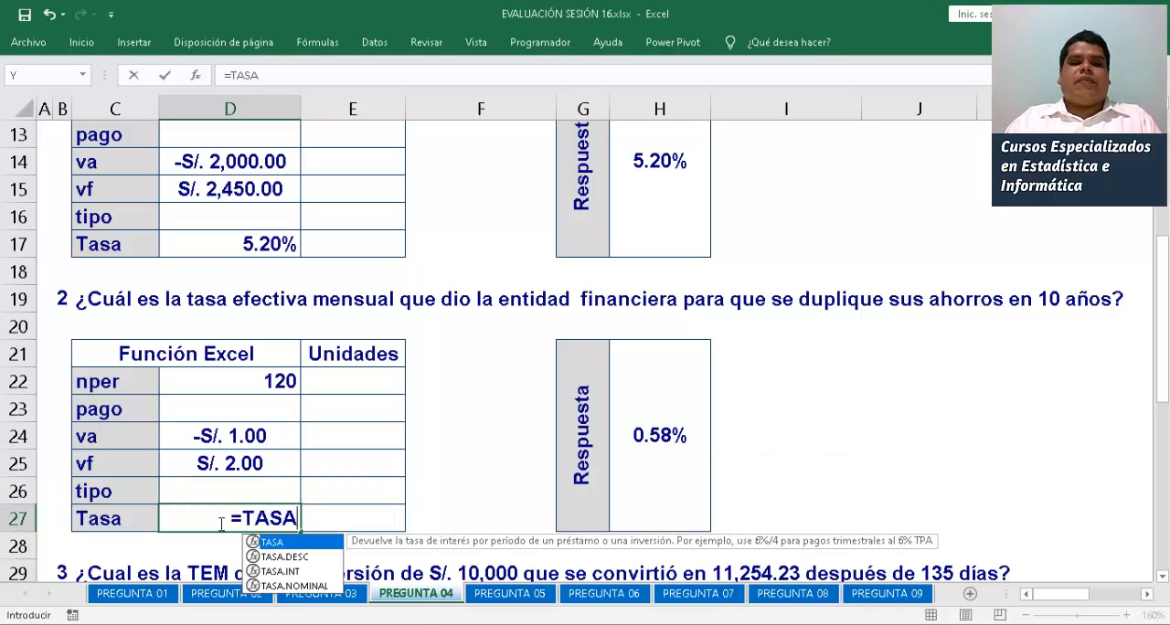
text(()
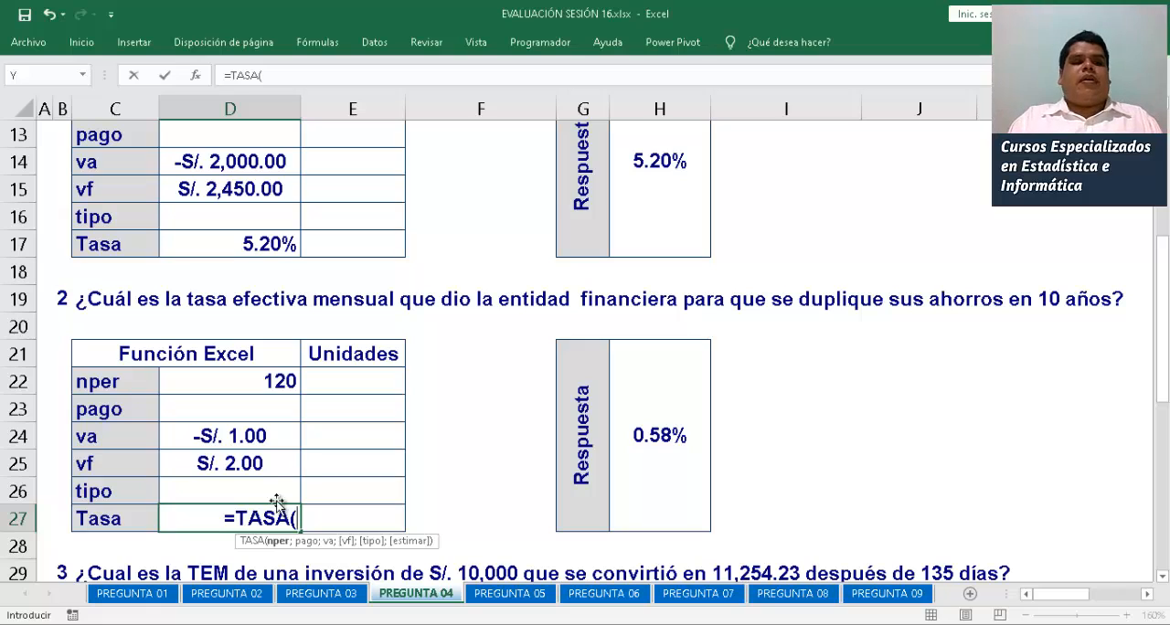
click(283, 383)
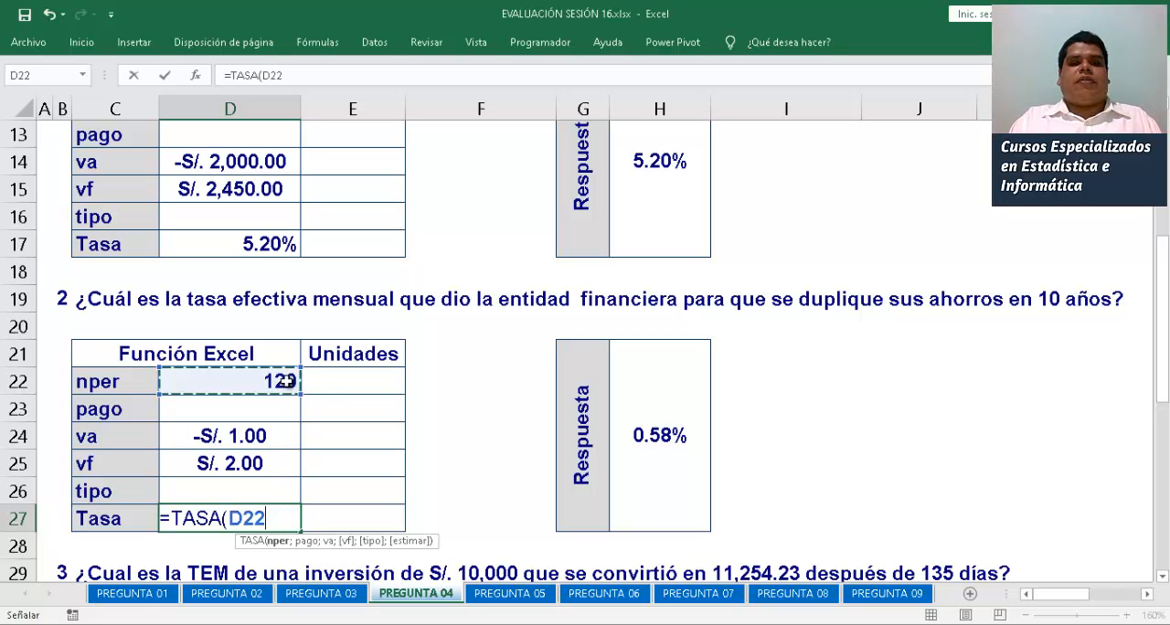
text(;)
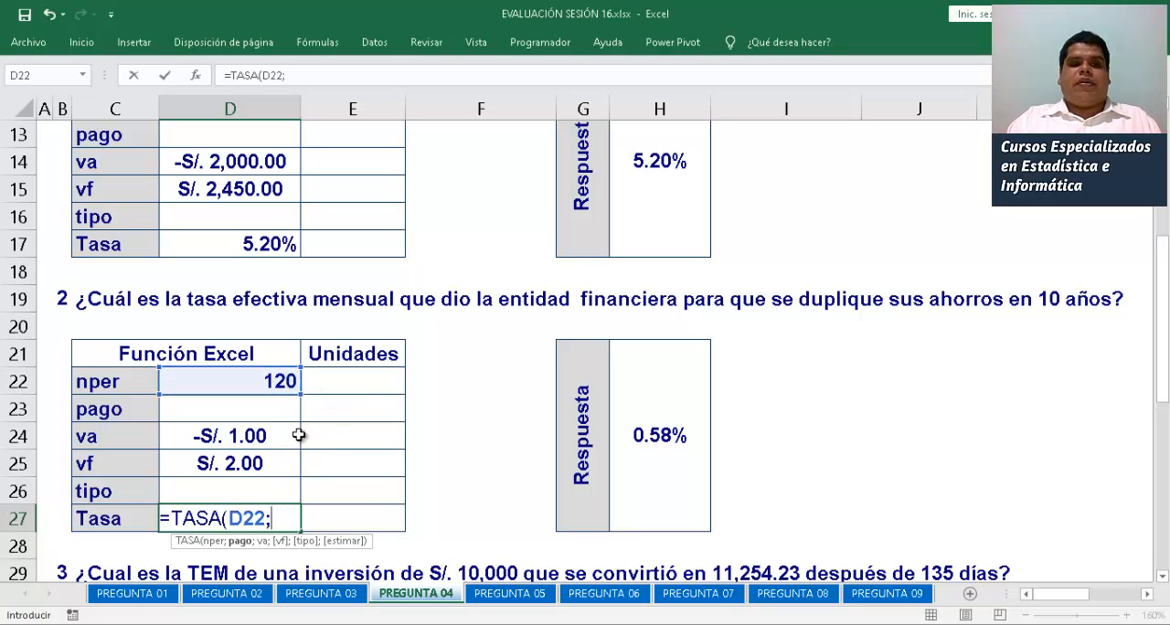
text(0)
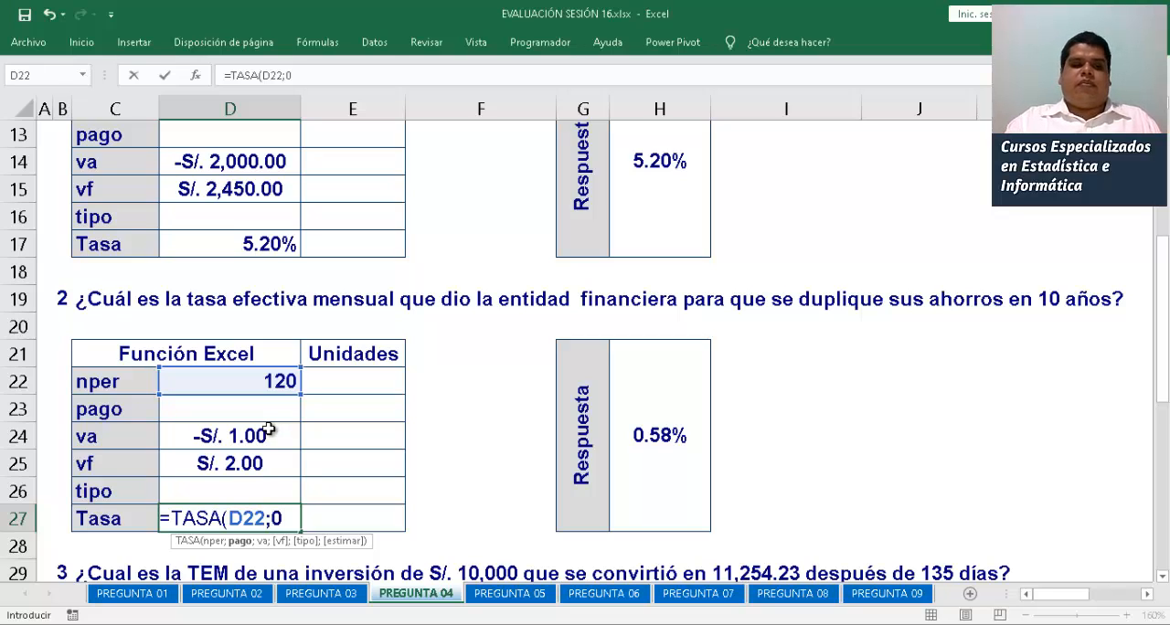
text(;)
click(250, 437)
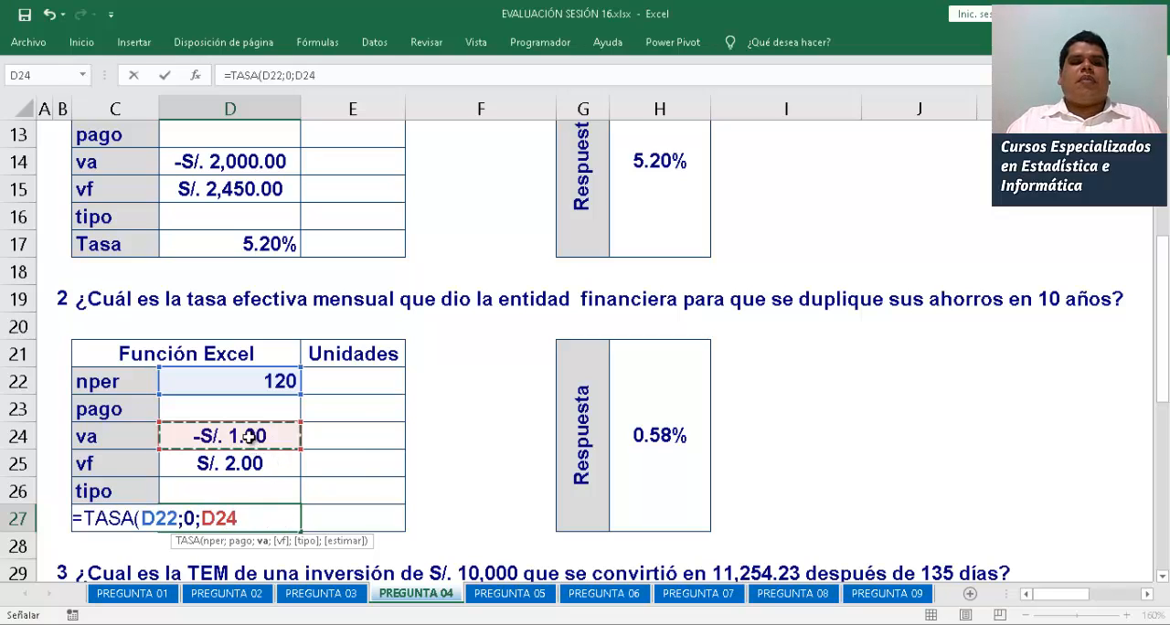
text(;)
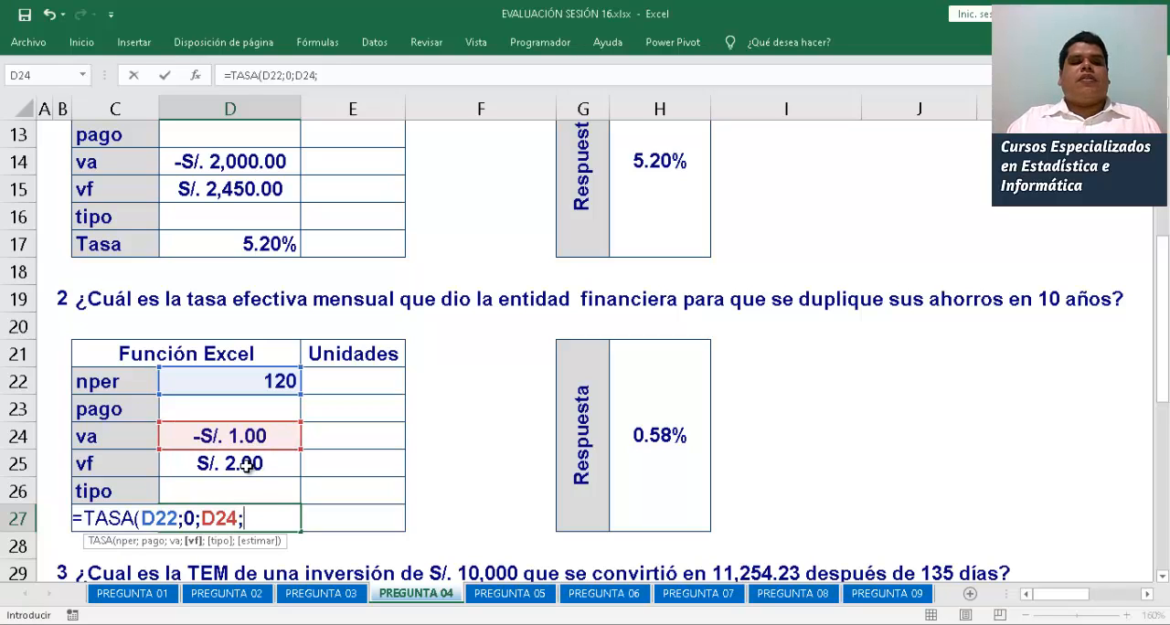
click(247, 466)
text())
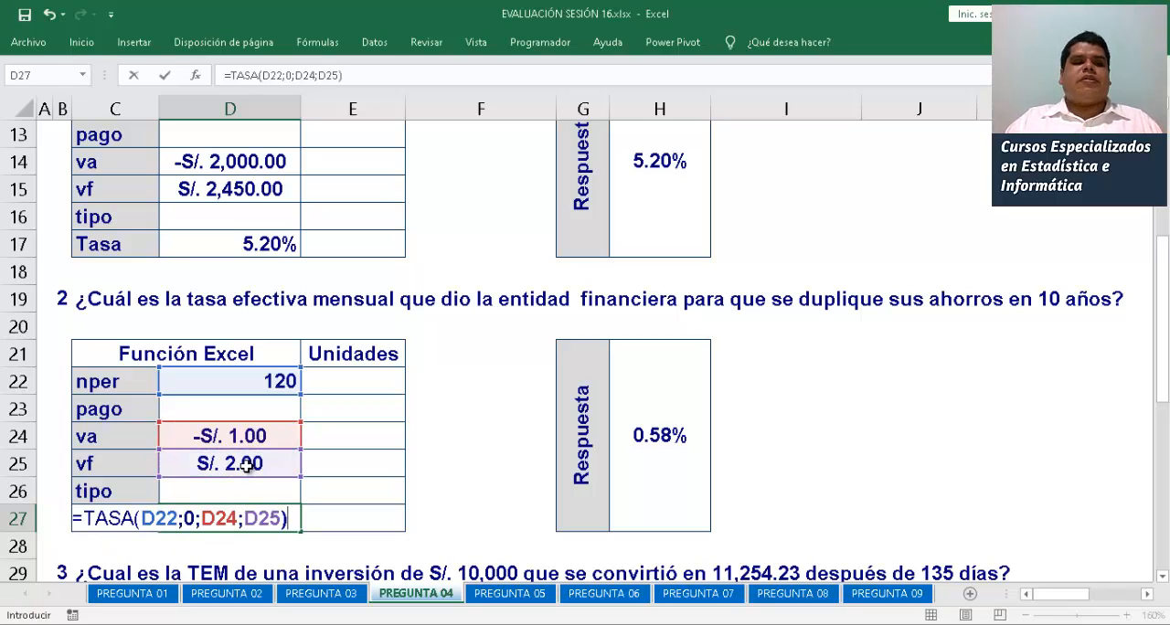
key(Return)
Examine the third problem's statement in row 29 and the table to fill in below it
key(Down)
key(Down)
key(Down)
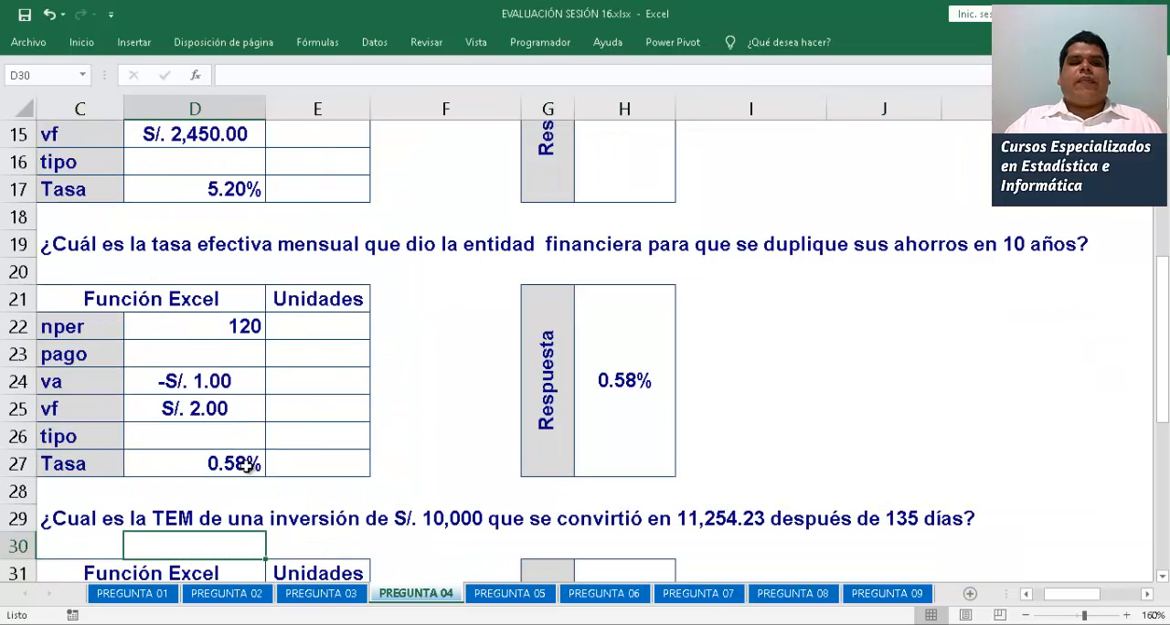
key(Left)
key(Down)
key(Down)
key(Down)
key(Down)
key(Down)
key(Down)
key(Down)
key(Down)
key(Down)
key(Down)
key(Down)
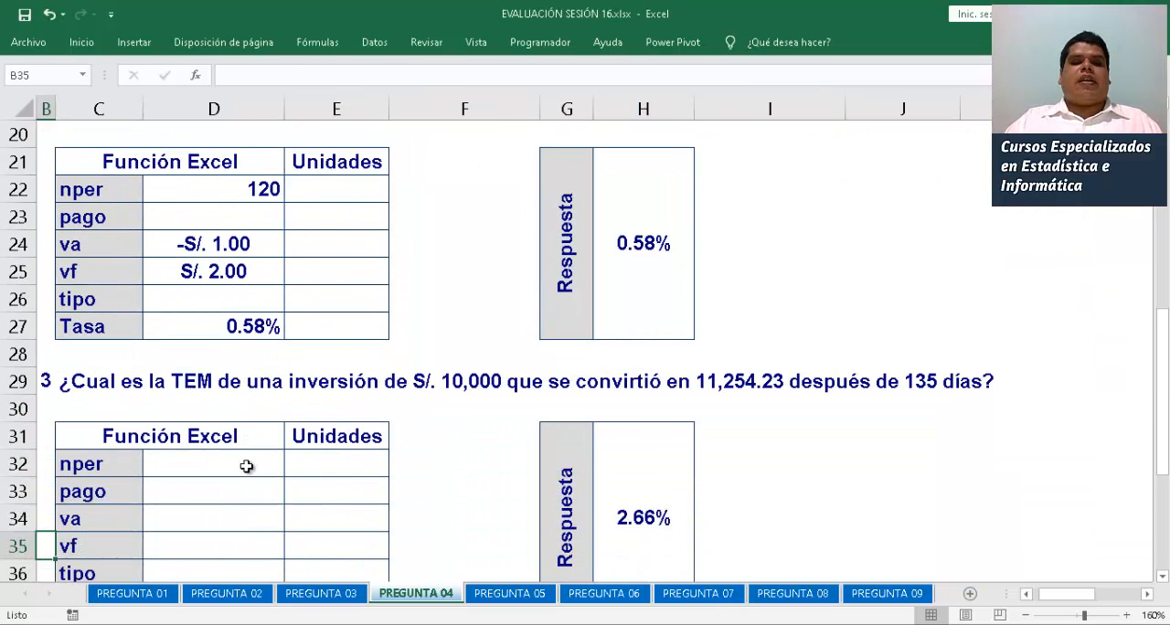
key(Up)
key(Up)
key(Up)
key(Up)
key(Up)
key(Up)
key(Up)
key(Up)
key(Up)
key(Up)
key(Up)
key(Up)
key(Up)
key(Up)
key(Up)
key(Up)
key(Up)
key(Up)
key(Up)
key(Up)
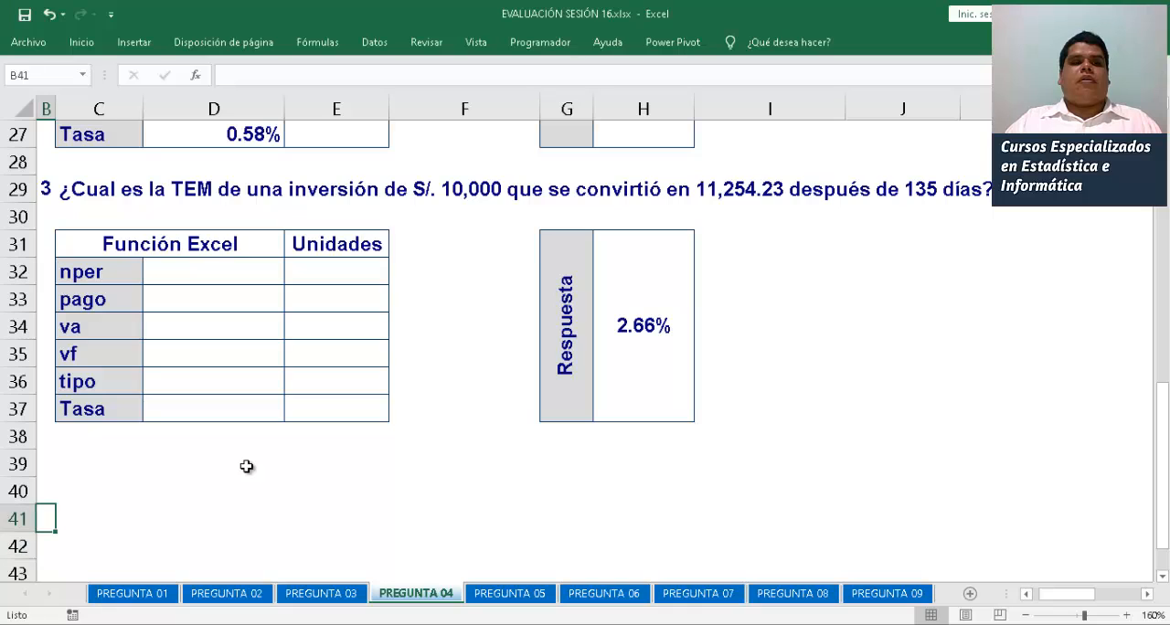
key(Up)
key(Down)
key(Down)
key(Down)
key(Down)
key(Down)
key(Down)
key(Down)
key(Down)
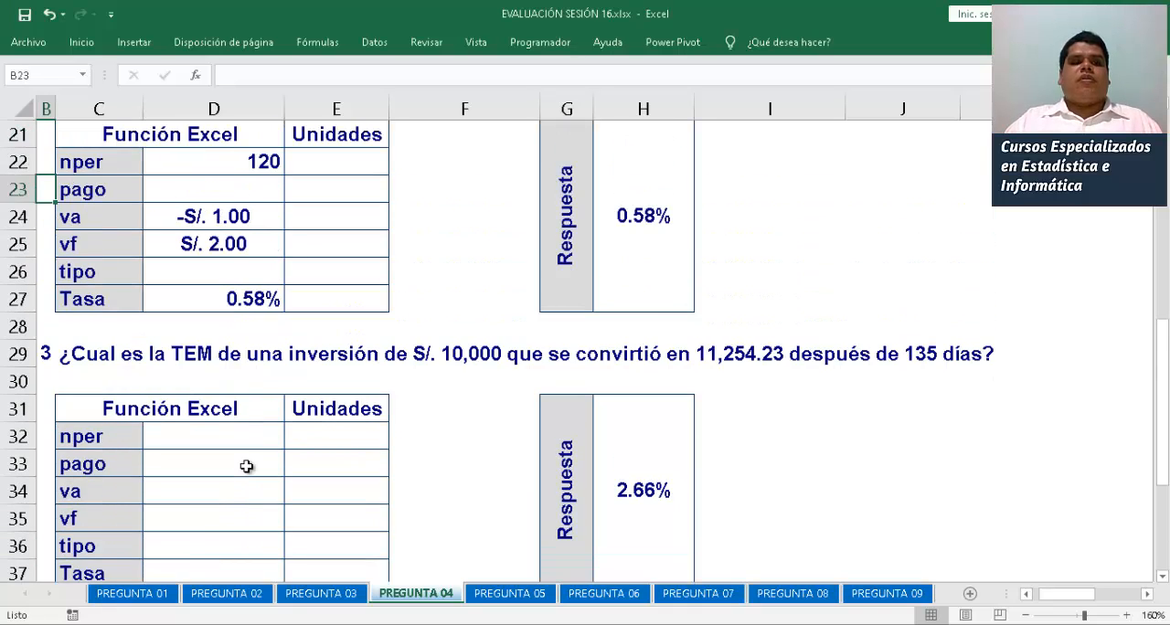
key(Right)
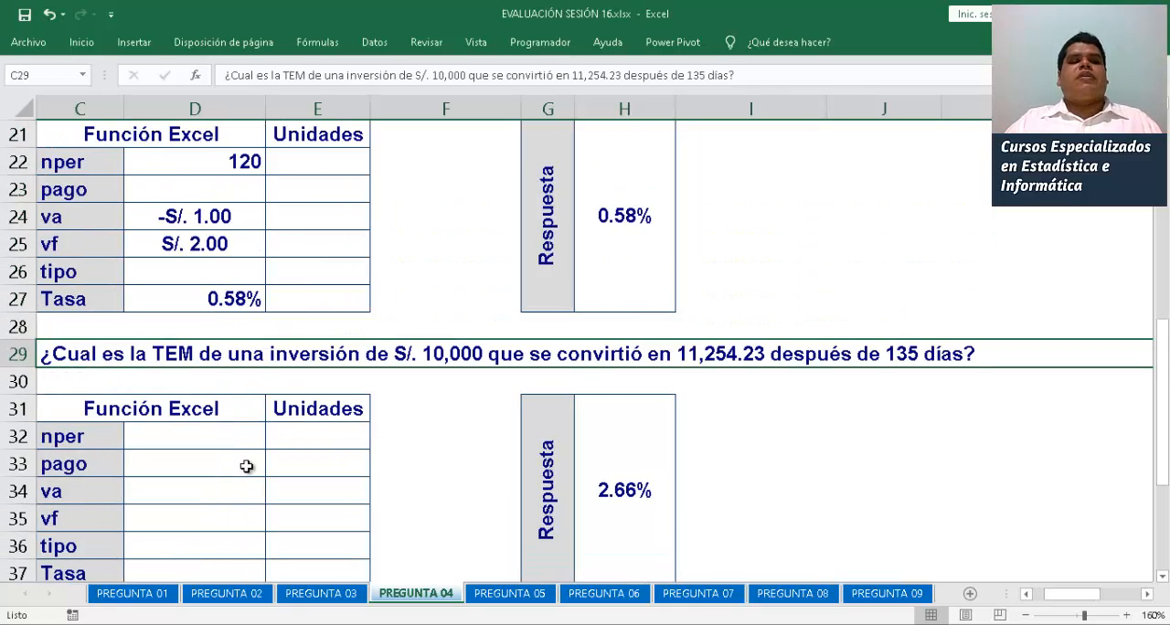
key(Left)
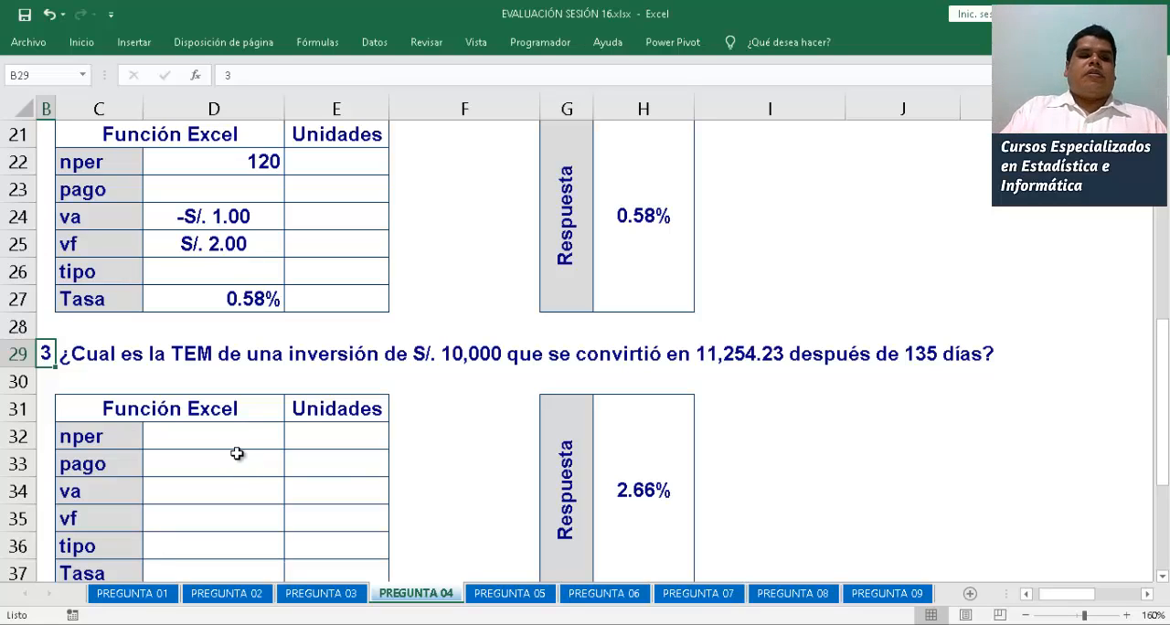
Enter =135/30 as the third problem's nper in D32, with MESES as its unit in E32
click(230, 437)
text(=13)
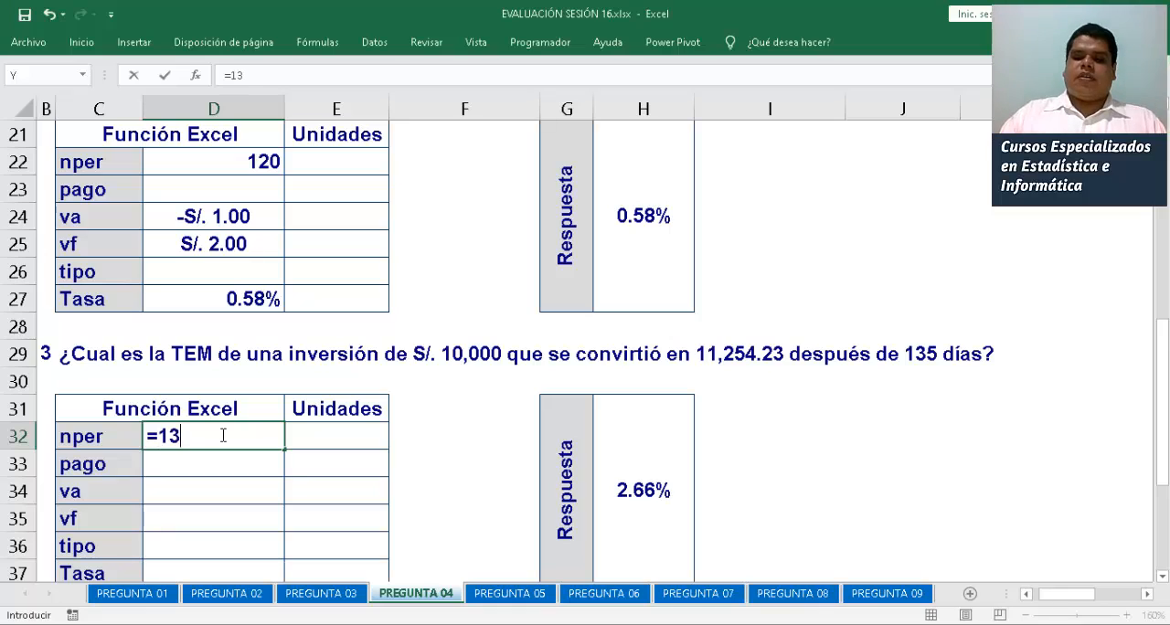
text(5/30)
key(Return)
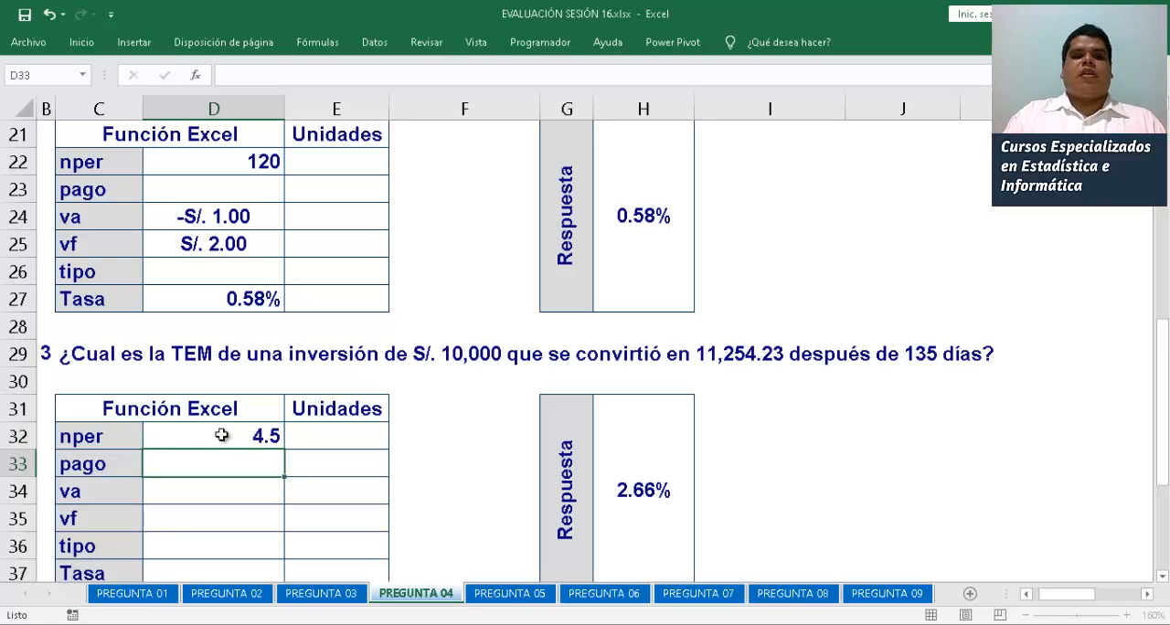
click(338, 443)
text(MESES)
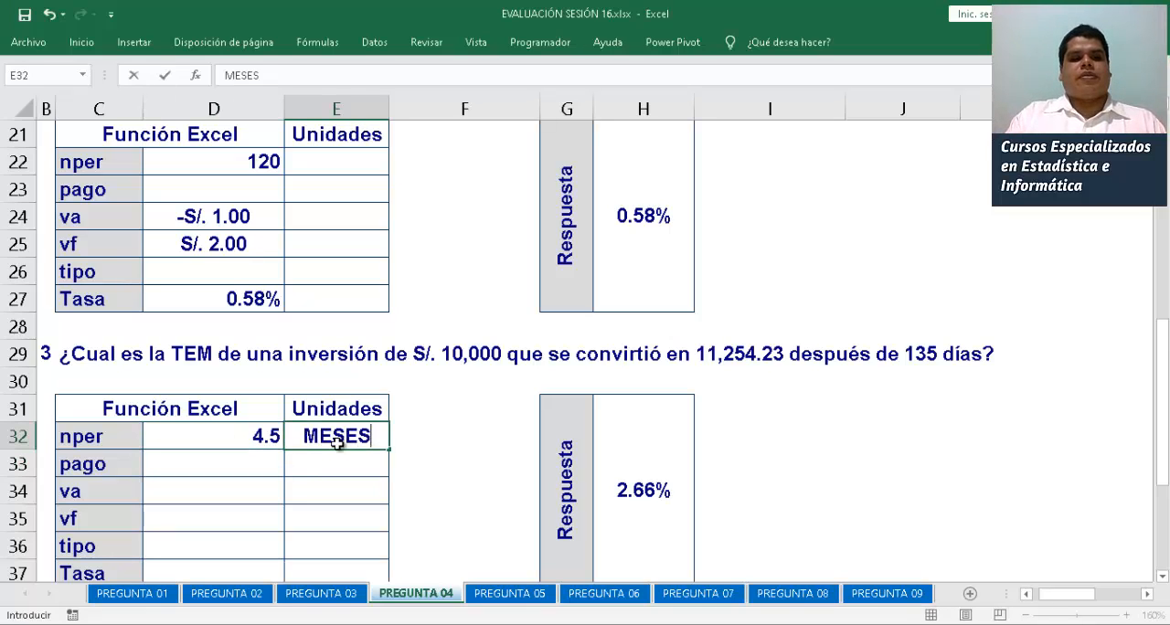
key(Return)
key(Left)
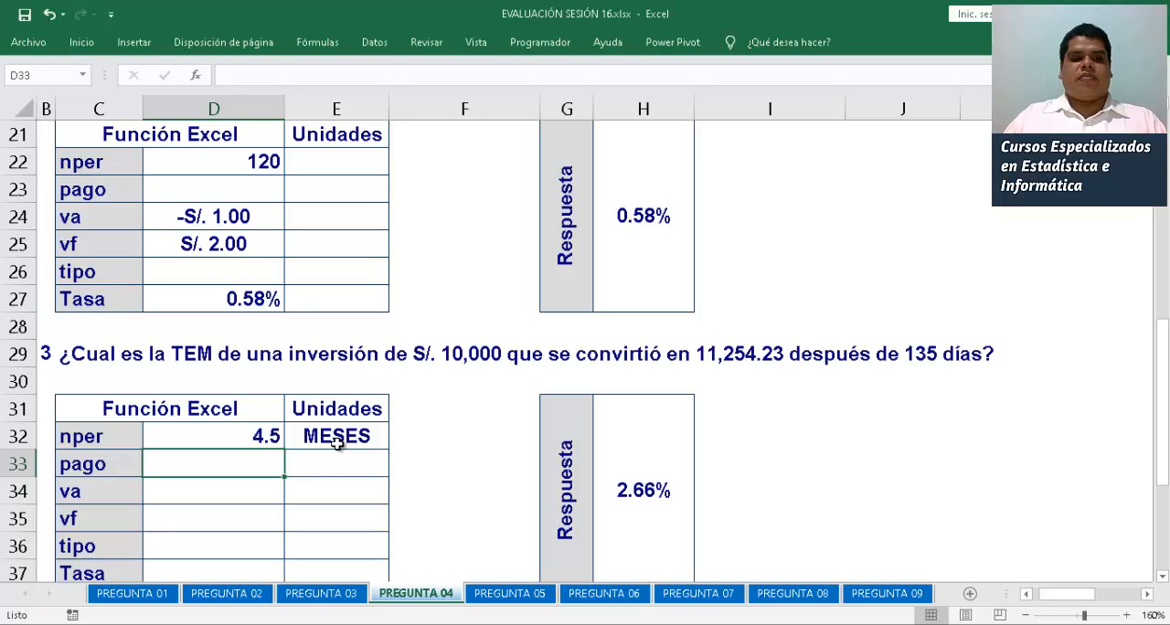
Enter -10000 as the third problem's va in D34 and 11254.23 as its vf in D35
key(Down)
key(F2)
text(-S/. 10,00)
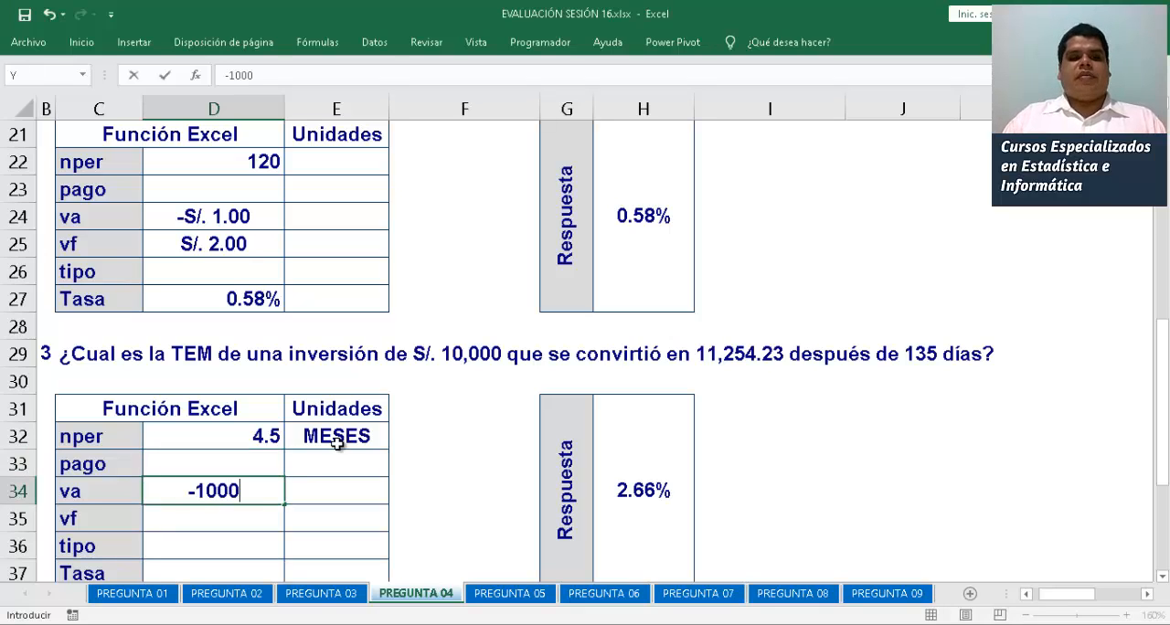
text(0)
key(Return)
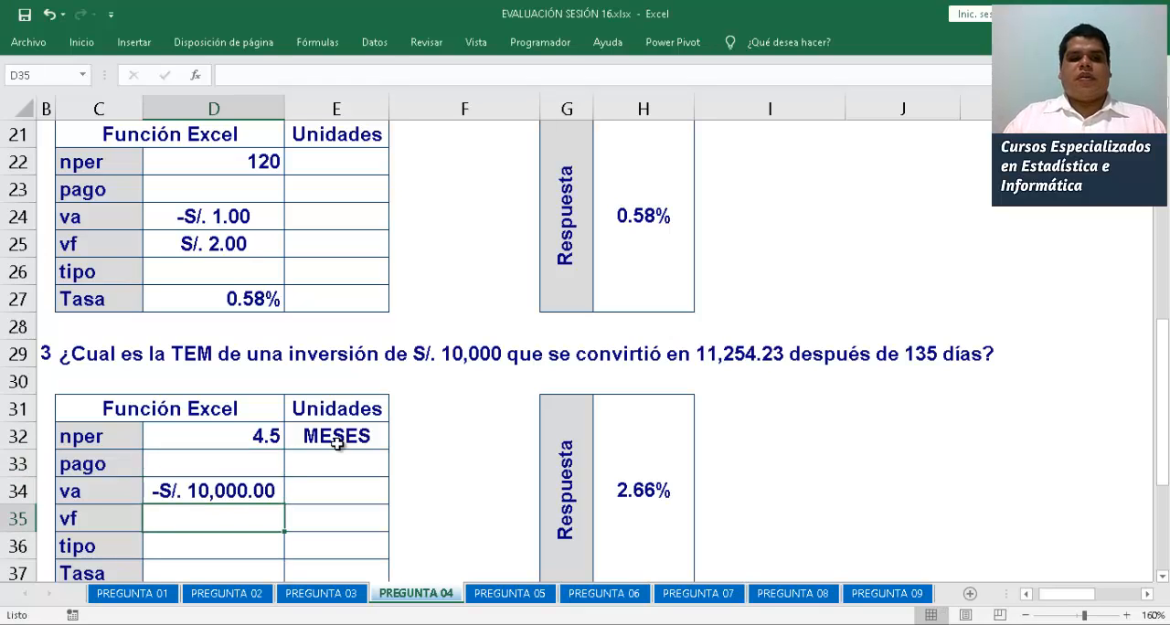
key(F2)
text(11,2)
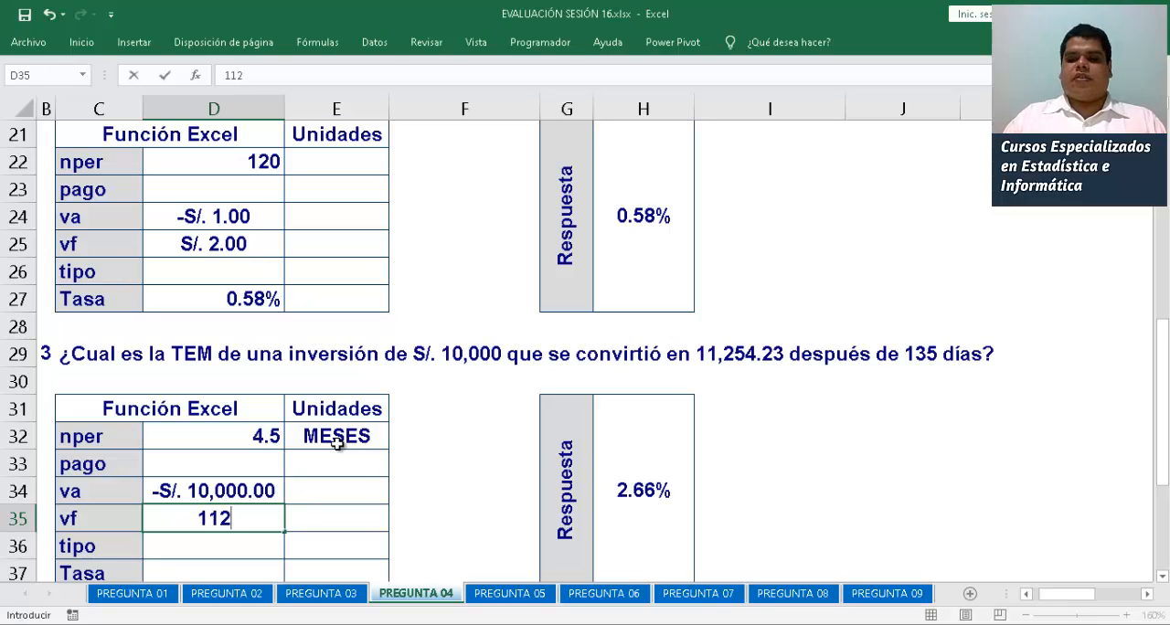
text(54.23)
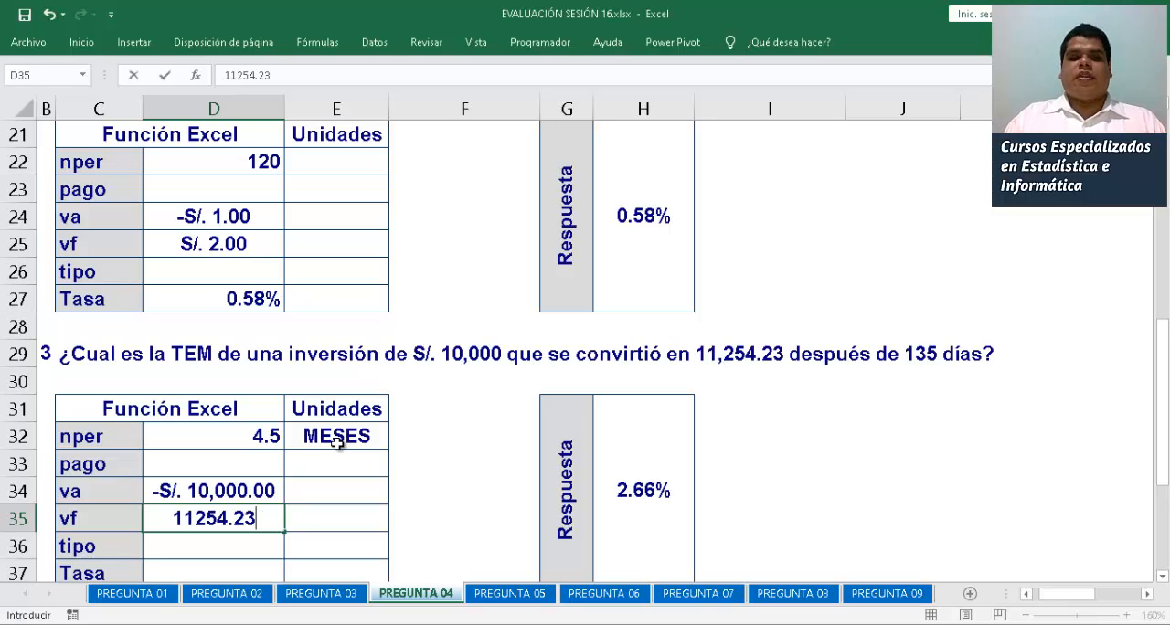
key(Return)
Calculate the third problem's Tasa in D37 with =TASA(D32;0;D34;D35)
key(Down)
key(Down)
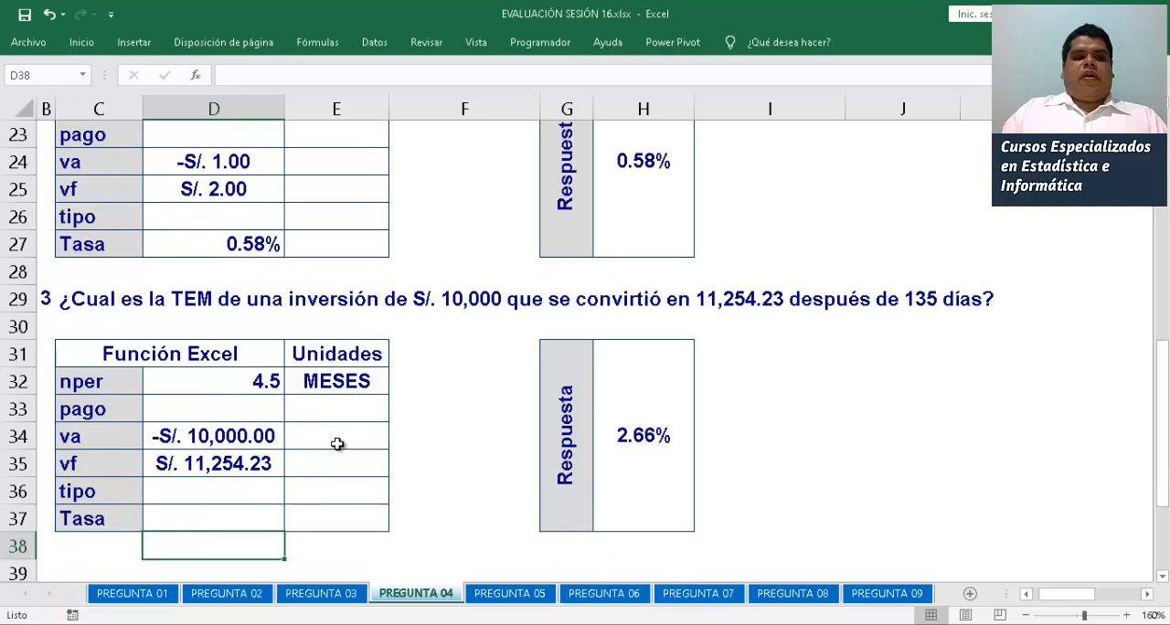
key(Up)
text(=TASA)
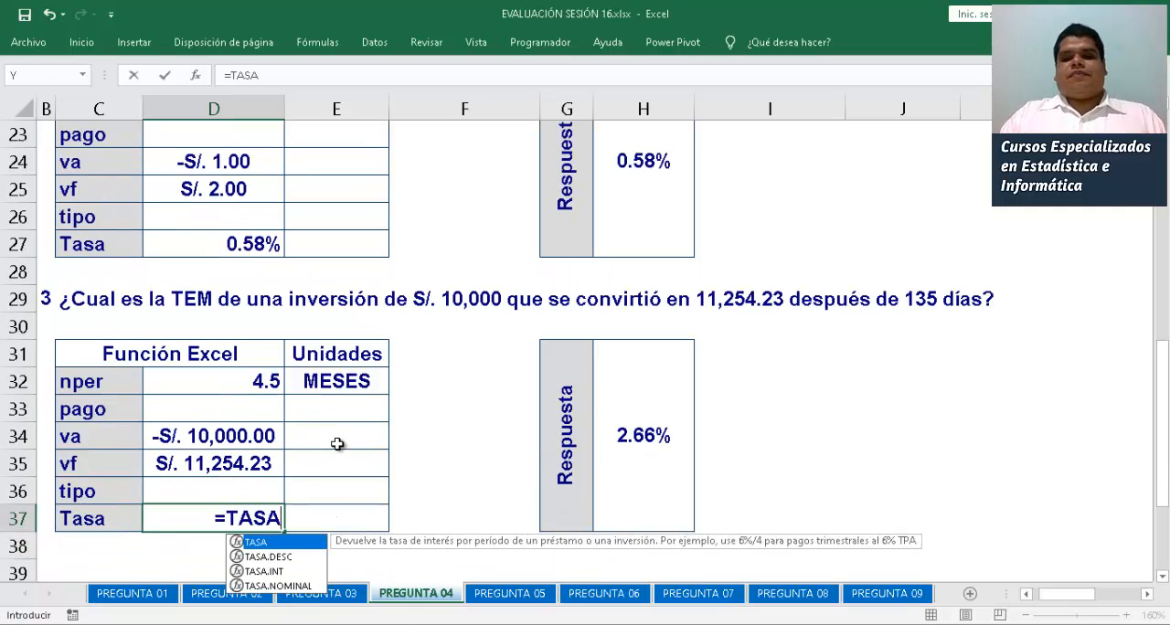
text(()
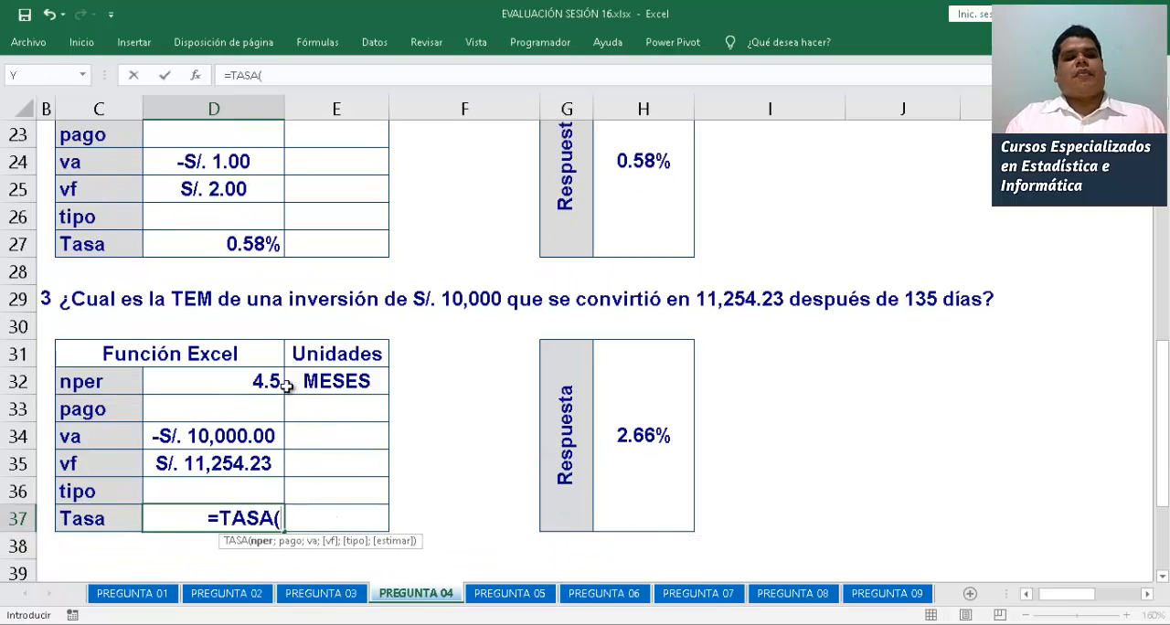
click(236, 377)
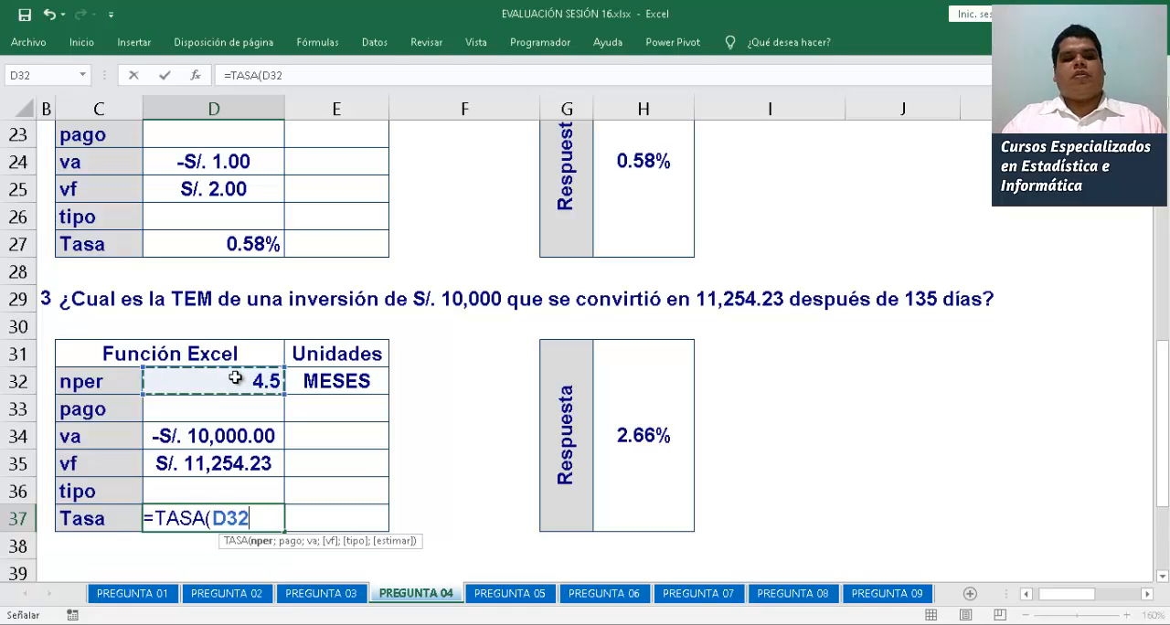
text(;0;)
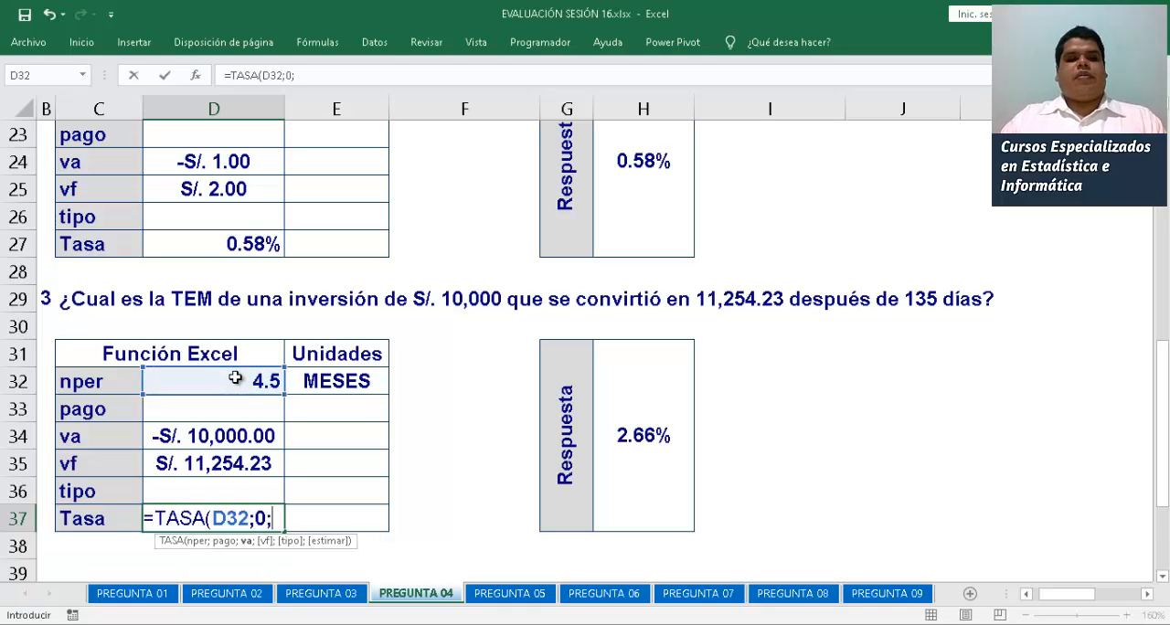
click(248, 433)
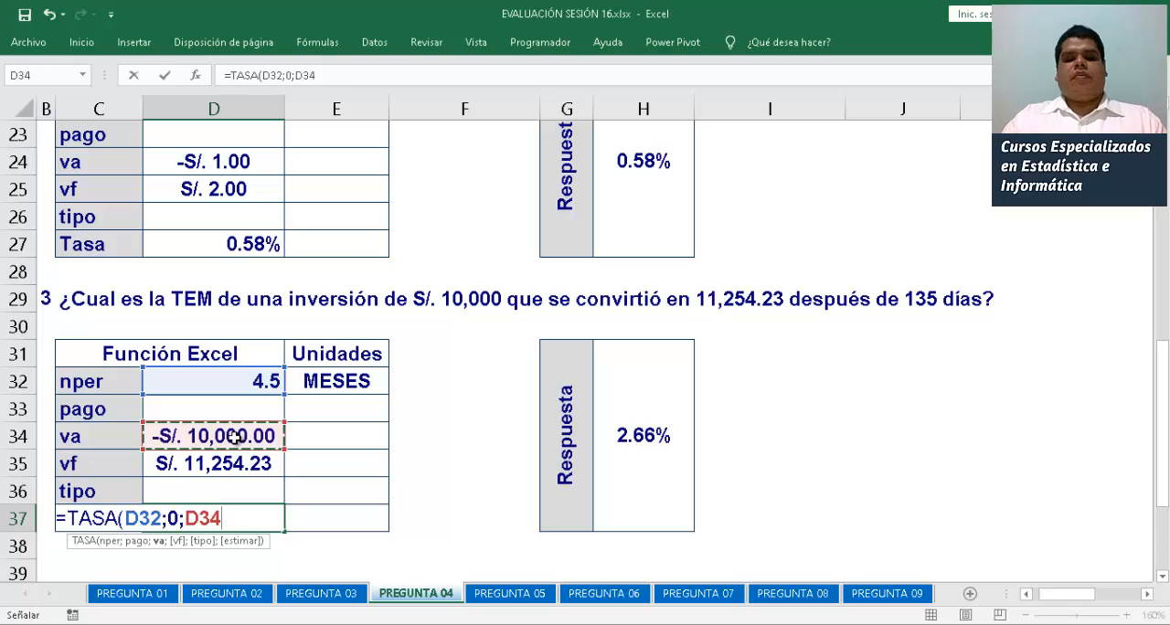
text(;)
click(222, 461)
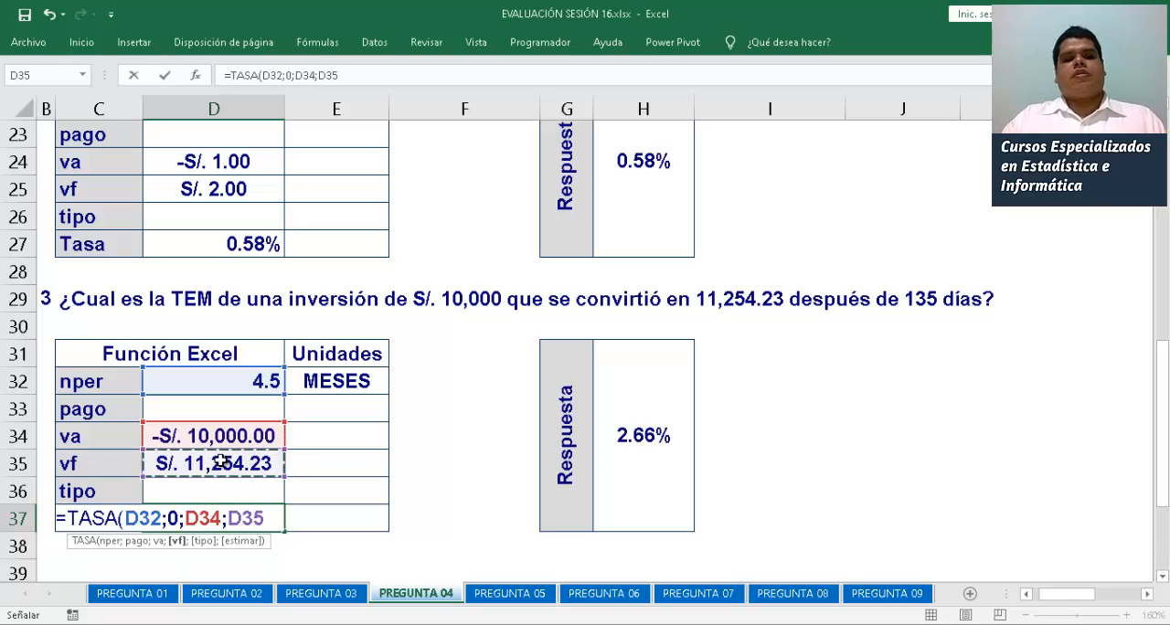
text())
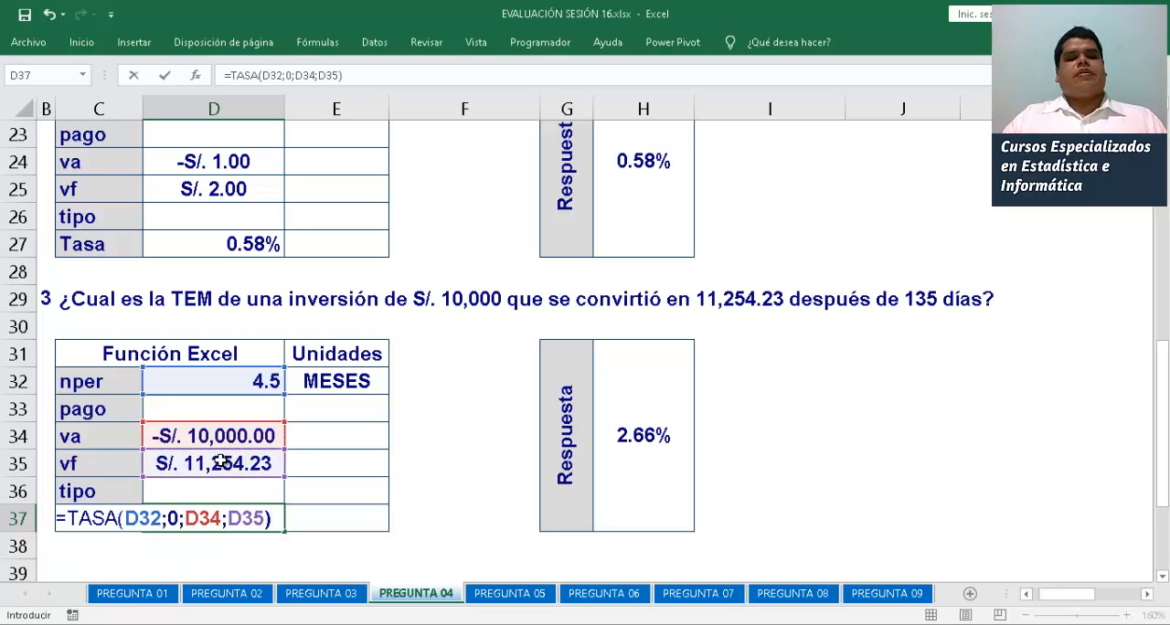
key(Return)
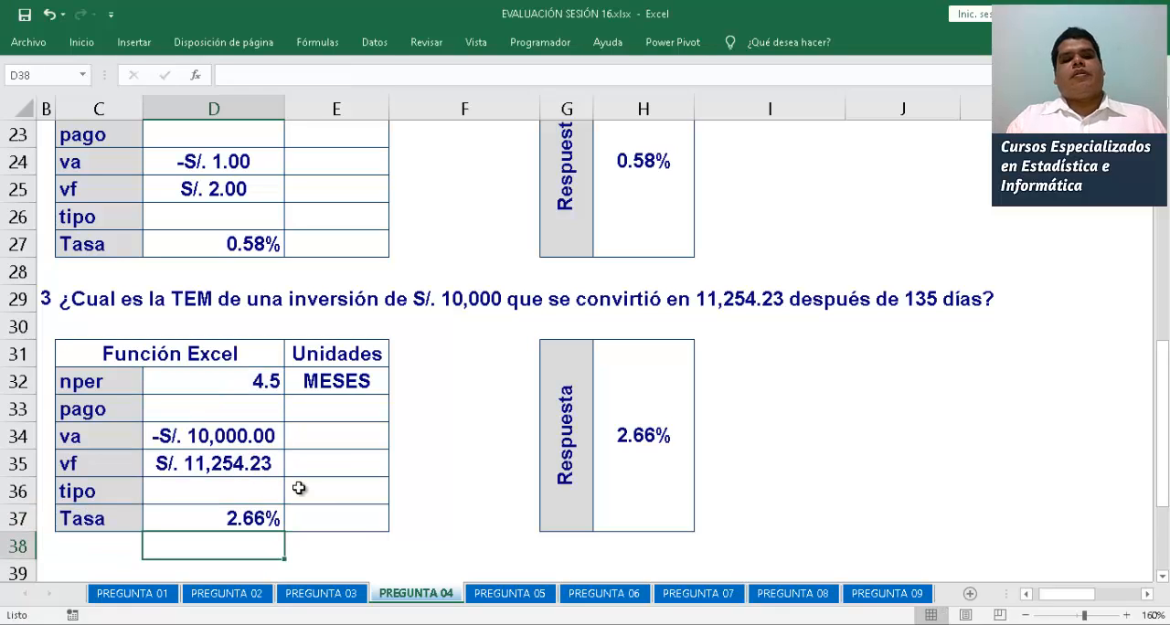
Enter MENSUAL as the unit of the third problem's Tasa in E37
click(348, 516)
text(MENSUA)
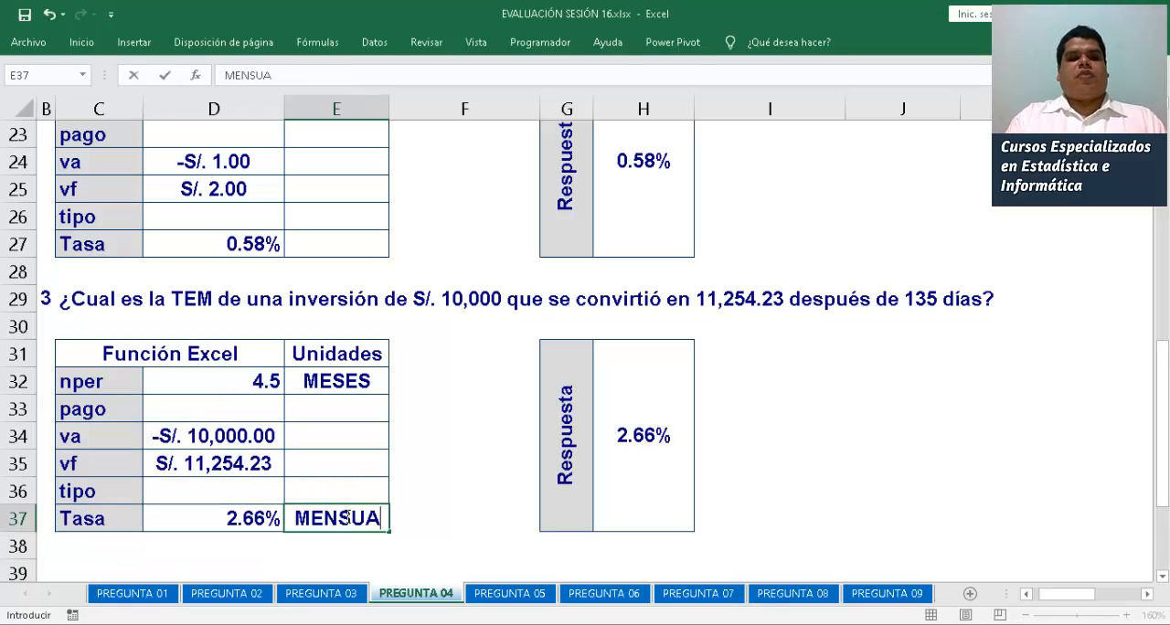
text(L)
key(Return)
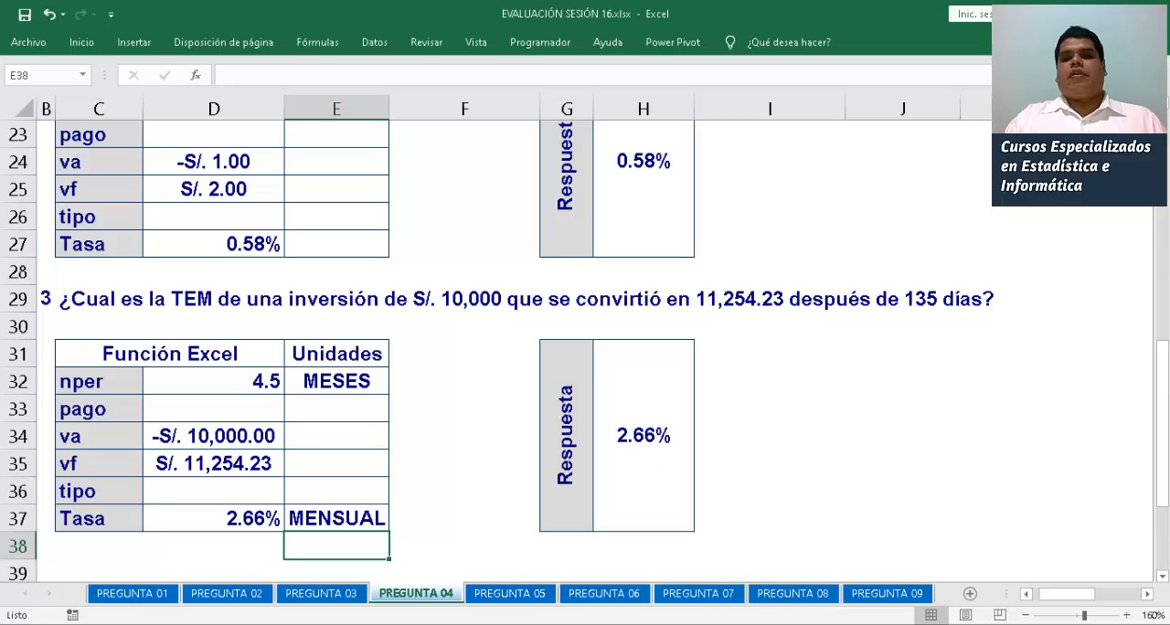
Enter MENSUAL as the unit of the second problem's Tasa in E27
drag(1162, 393, 1163, 315)
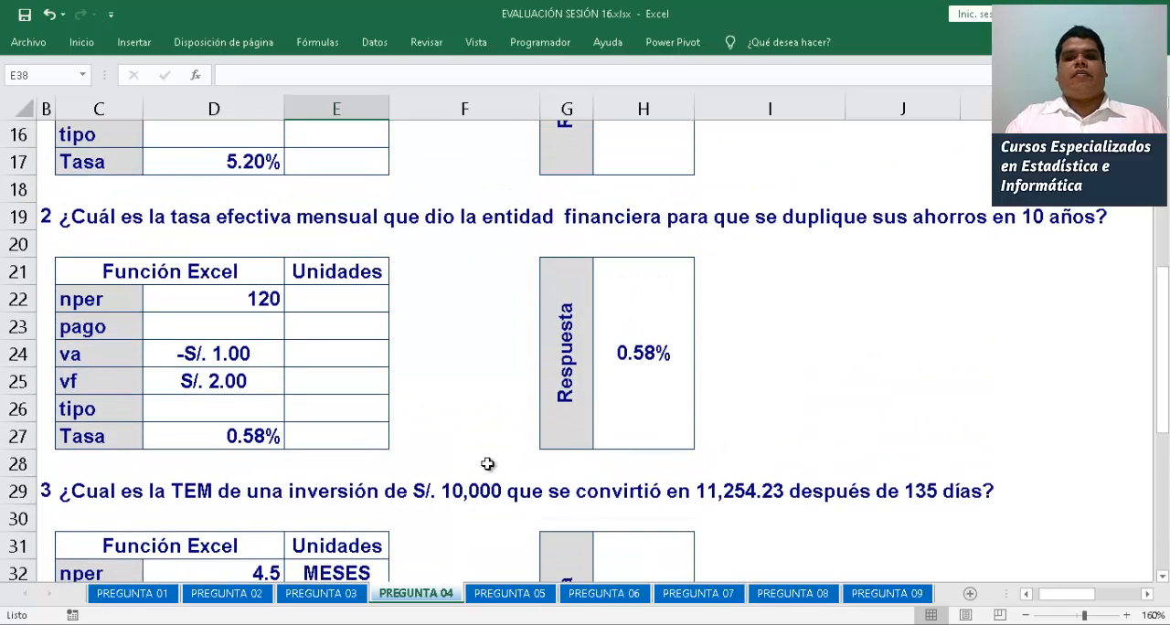
click(370, 439)
key(F2)
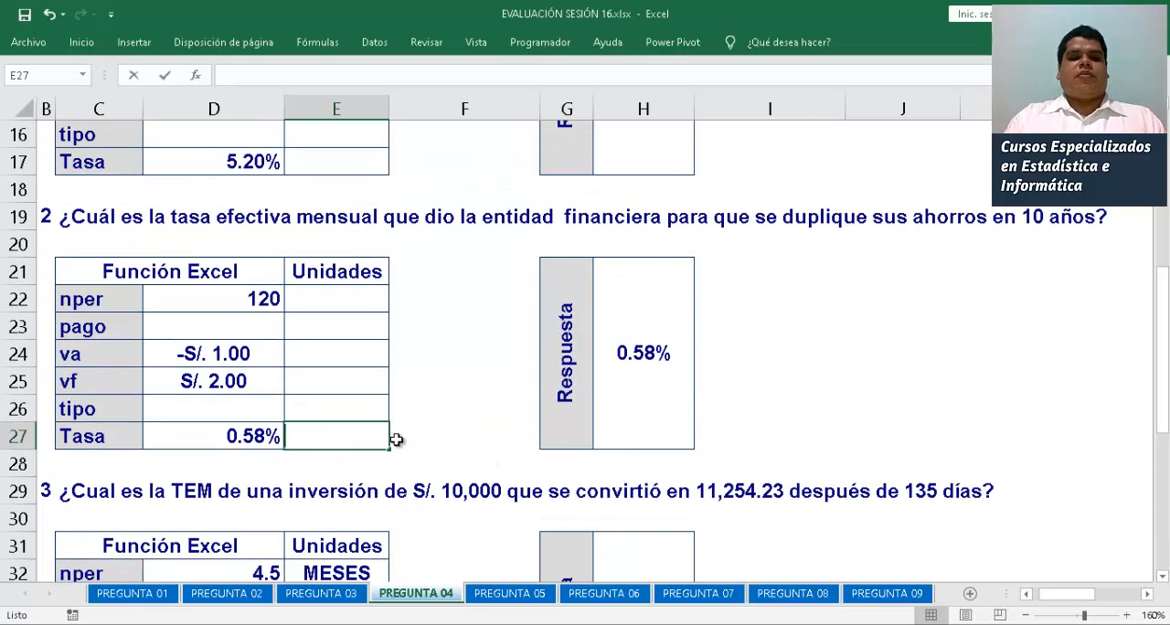
text(MENSUAL)
key(Return)
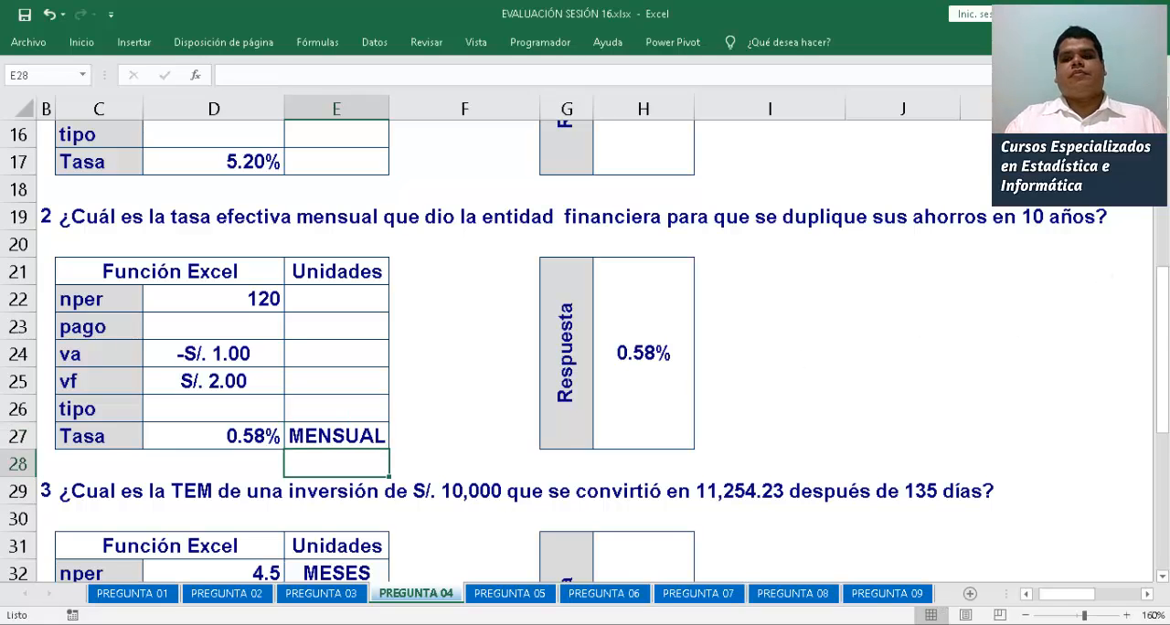
Enter MENSUAL as the unit of the first problem's Tasa in E17
drag(1162, 332, 1162, 205)
click(374, 462)
text(MENS)
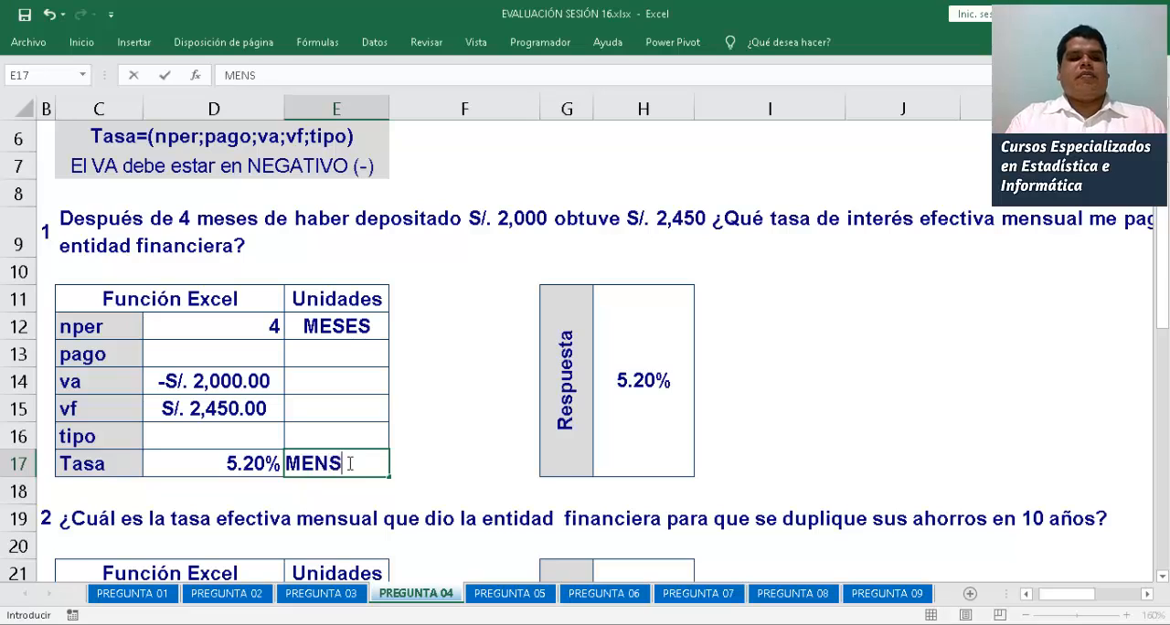
text(UAL)
key(Return)
drag(1163, 273, 1166, 160)
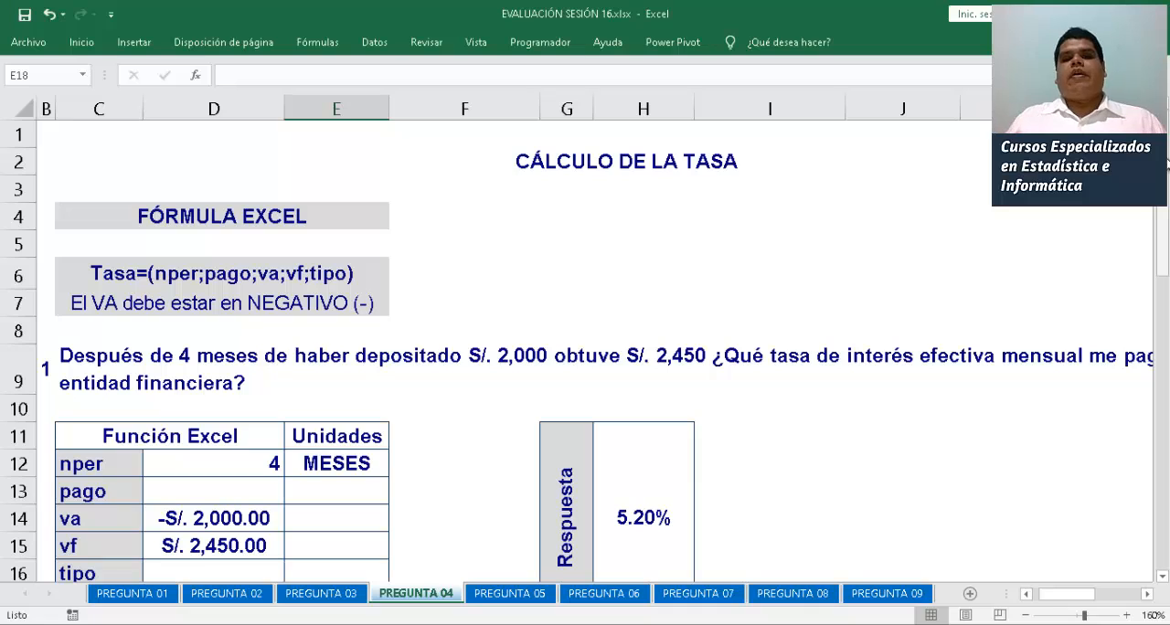